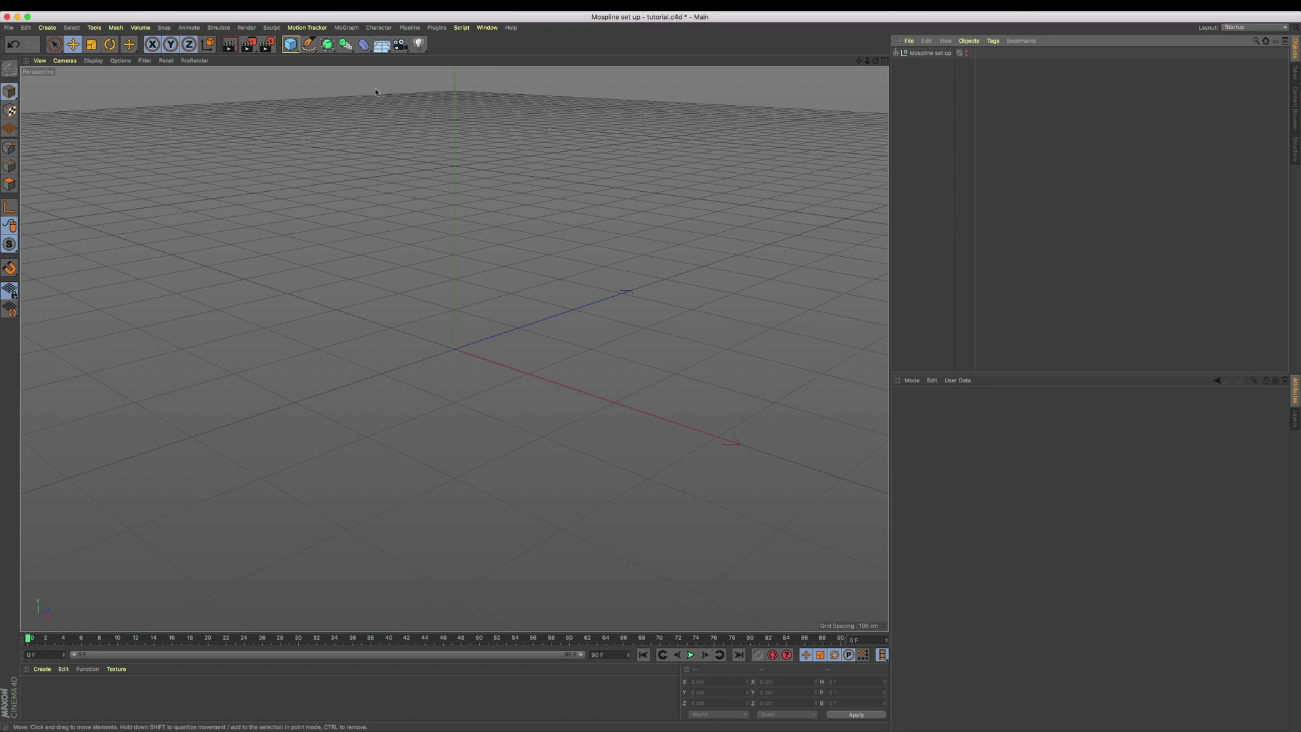
# - Add a MoSpline object and rotate it to a heading of -90° so it lies along the X axis
pyautogui.click(346, 27)
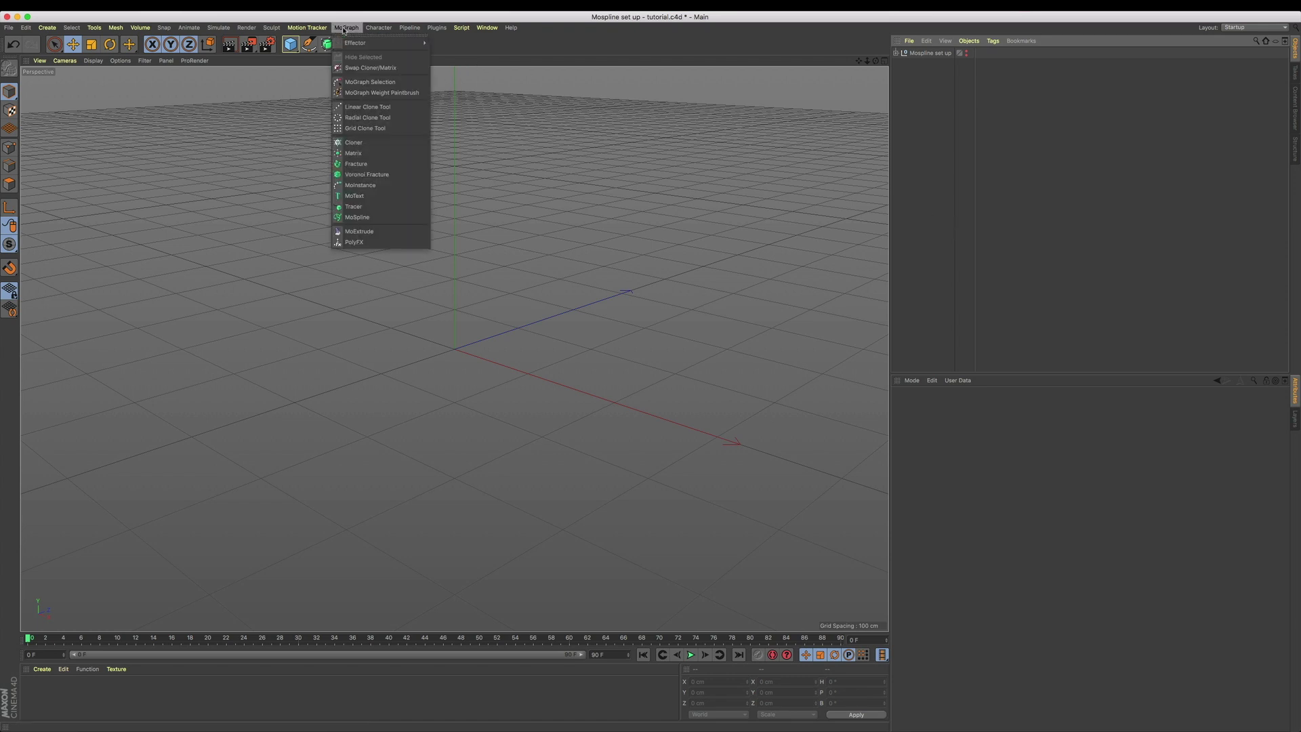
pyautogui.click(397, 218)
pyautogui.press('r')
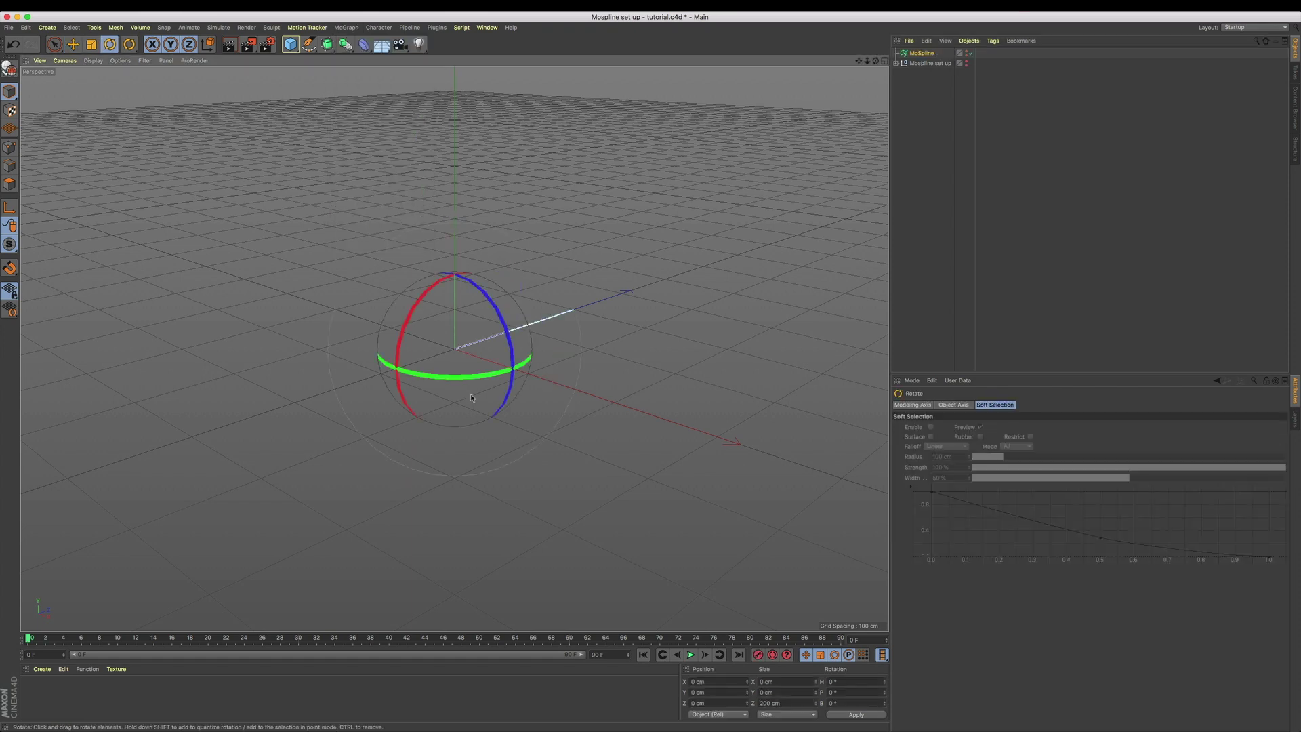
pyautogui.moveTo(512, 371); pyautogui.dragTo(372, 267)
pyautogui.moveTo(860, 61); pyautogui.dragTo(746, 56)
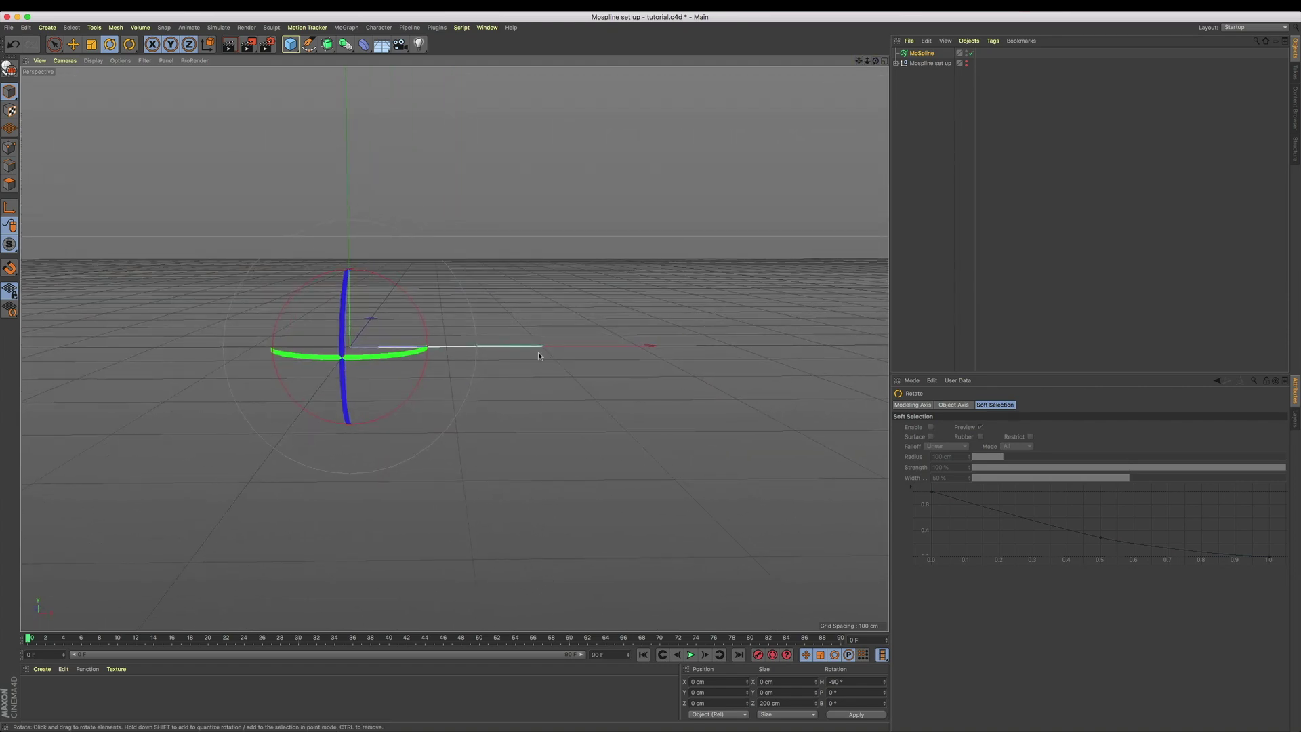
pyautogui.press('e')
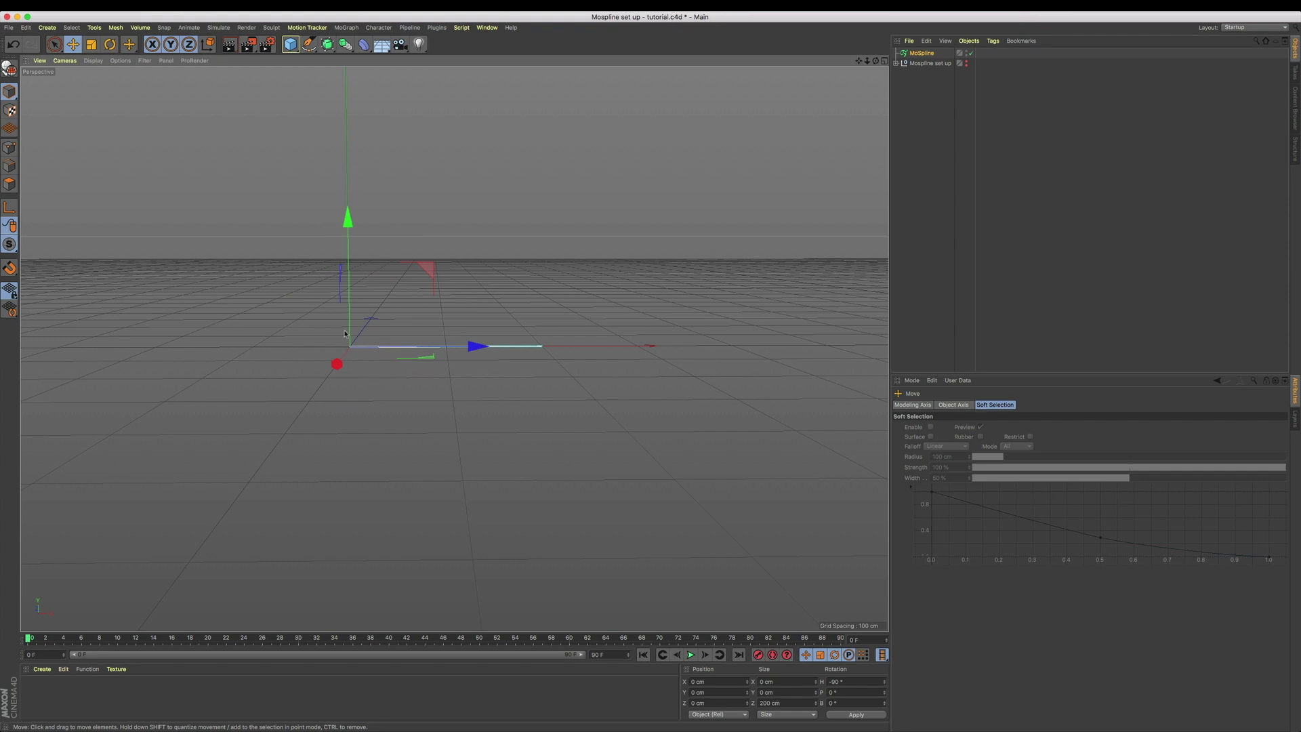
# - Set the MoSpline's length to 300 cm and its width to 50 cm
pyautogui.click(921, 53)
pyautogui.moveTo(867, 62); pyautogui.dragTo(776, 61)
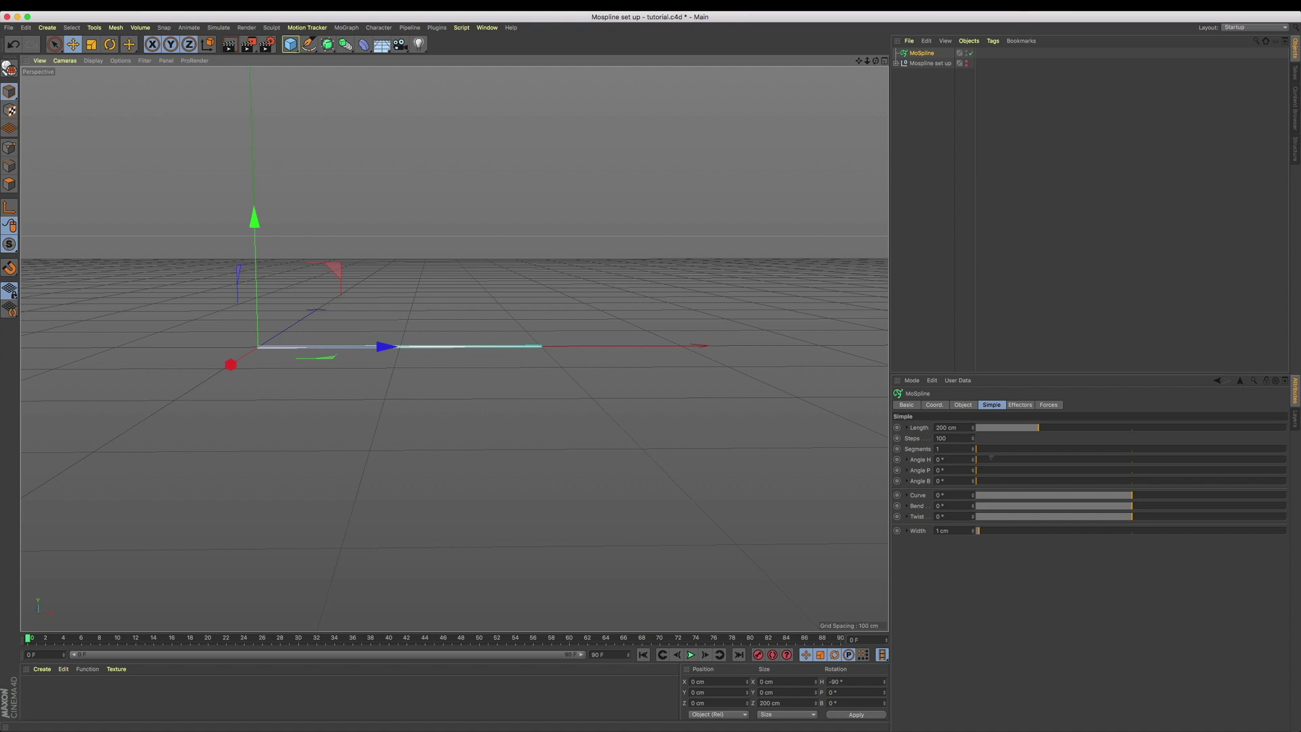
pyautogui.click(949, 427)
pyautogui.write('3')
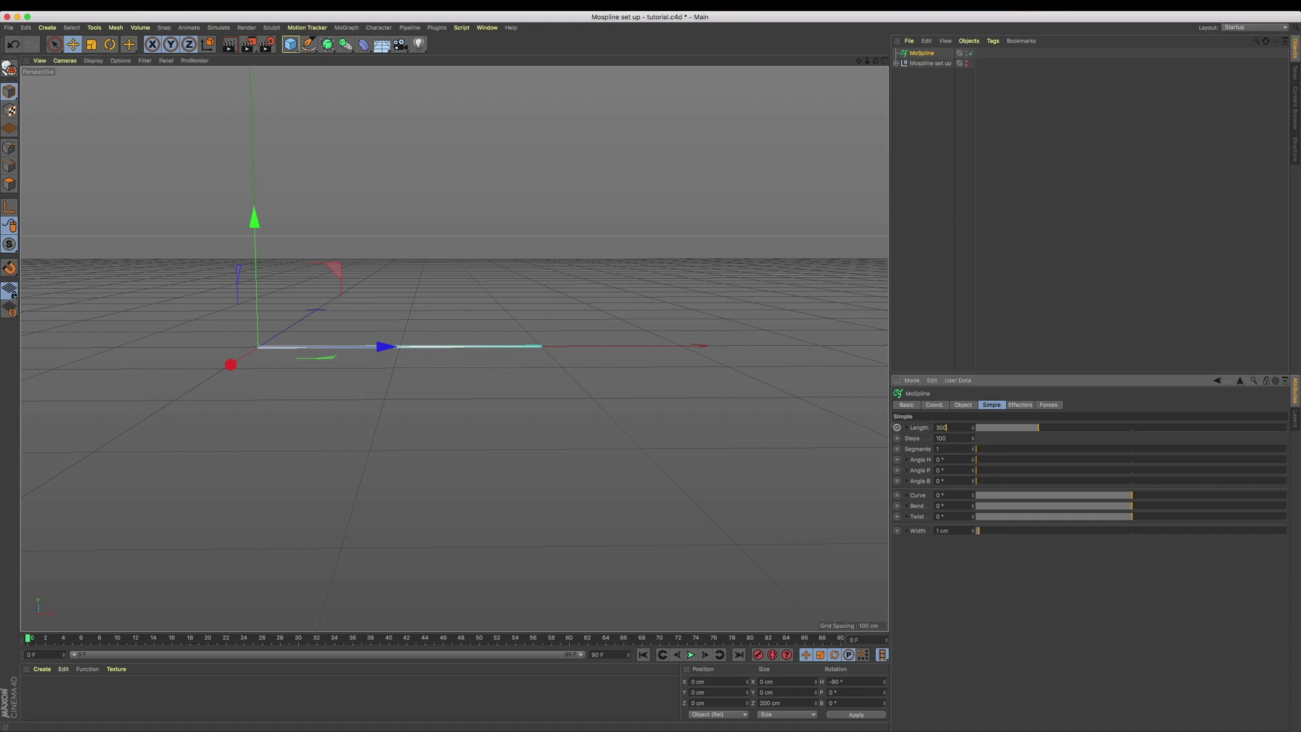
pyautogui.write('00')
pyautogui.press('Return')
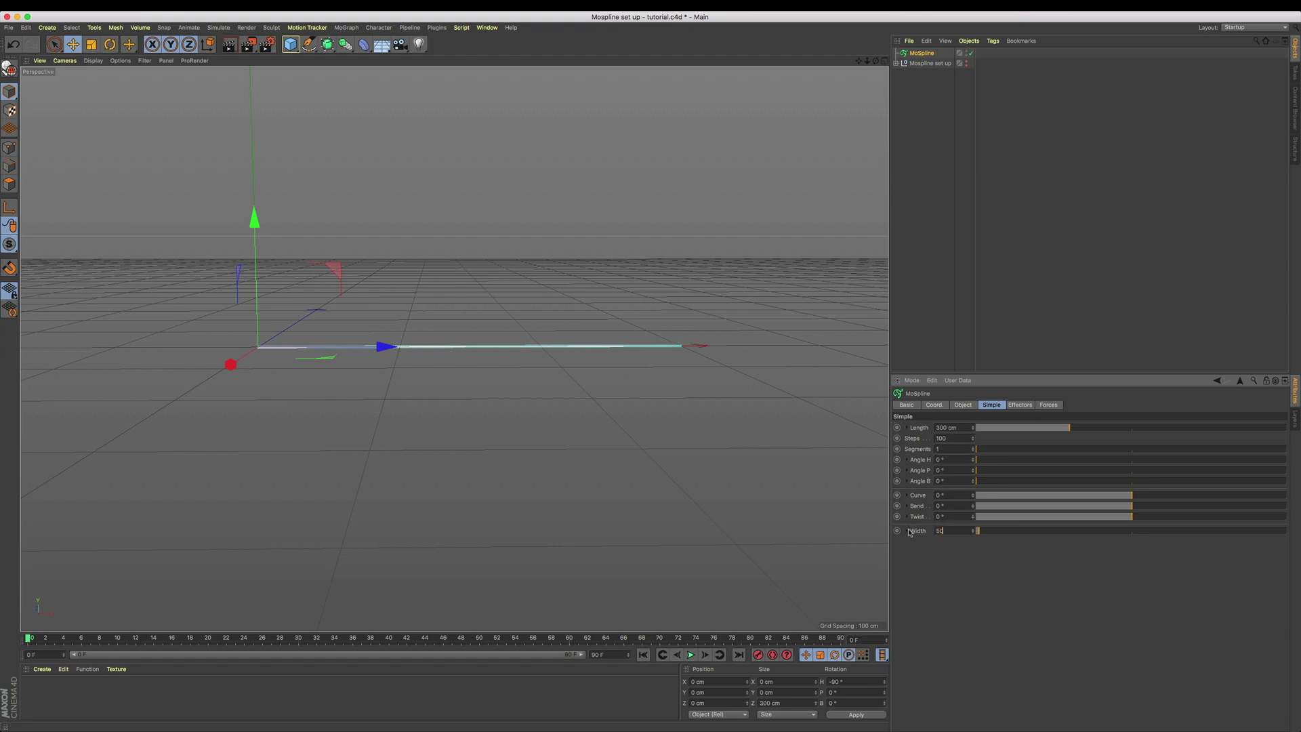
pyautogui.write('50')
pyautogui.press('Return')
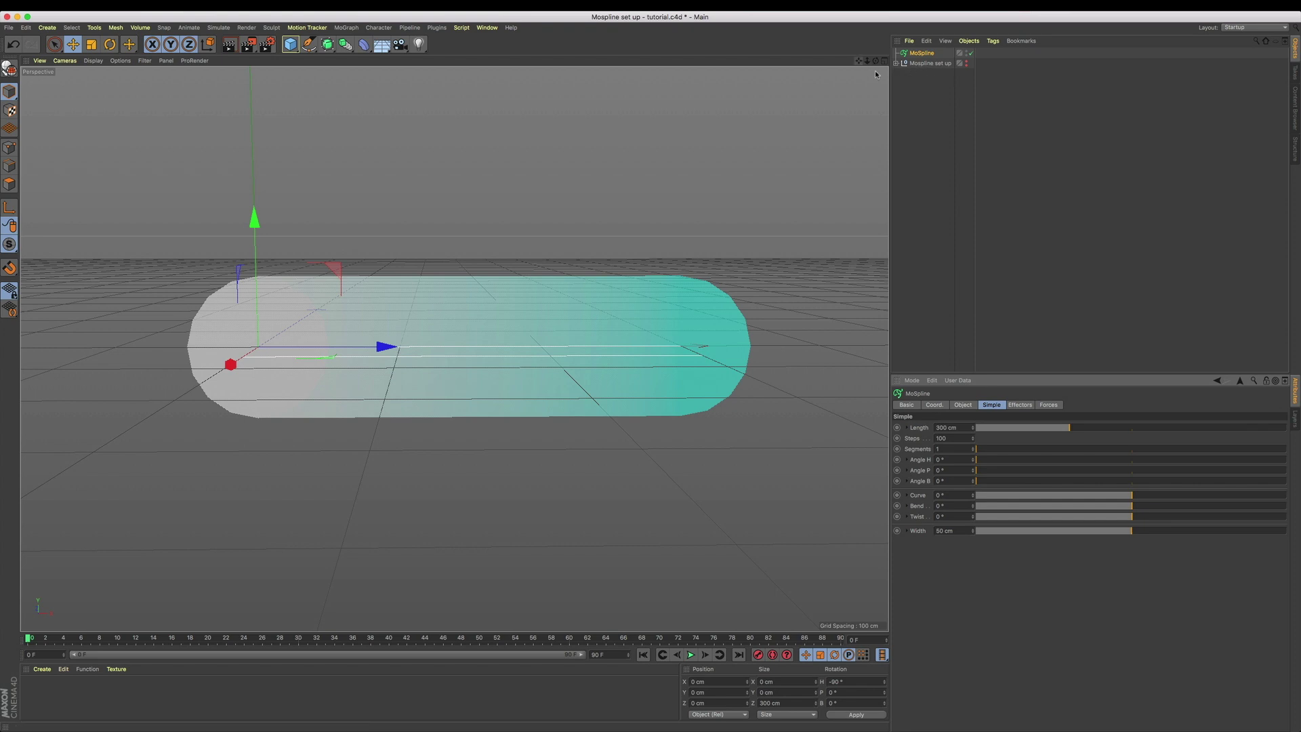
pyautogui.moveTo(859, 64); pyautogui.dragTo(563, 340)
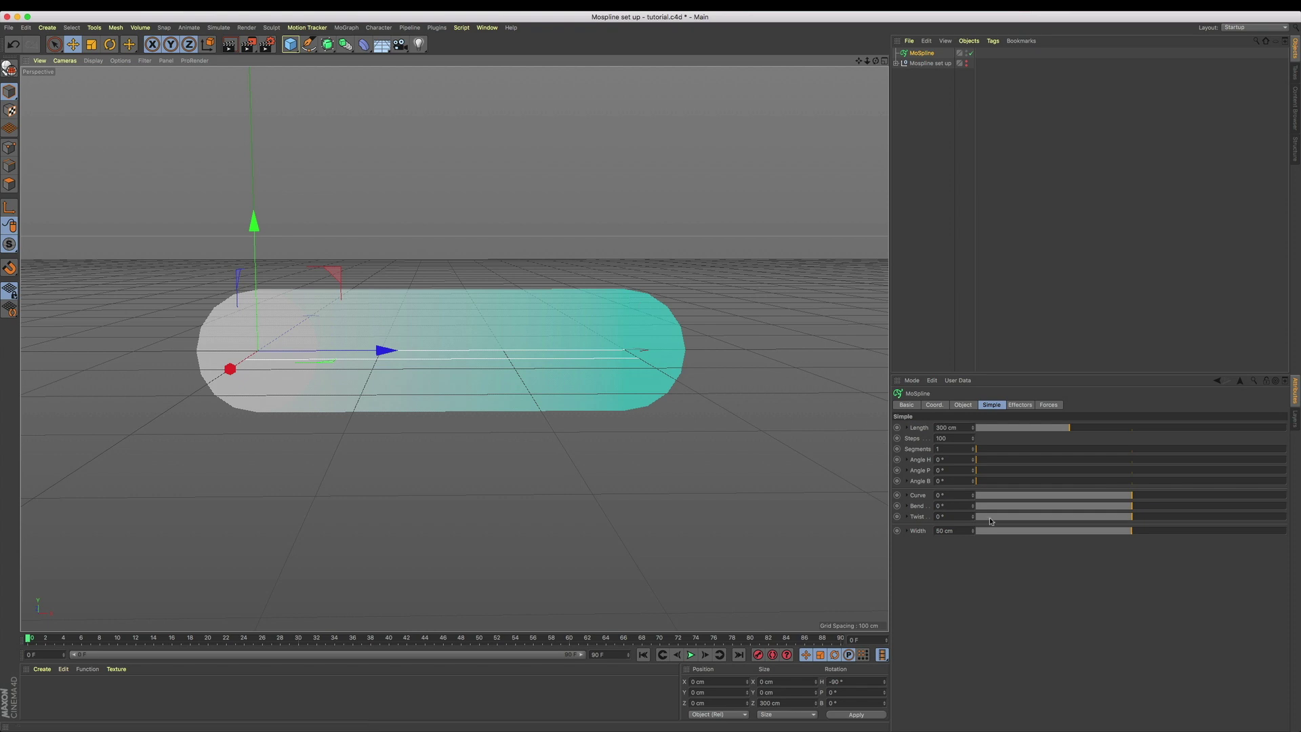
# - Set the MoSpline's bend to 200° so it curls upward
pyautogui.moveTo(1177, 510)
pyautogui.mouseDown()
pyautogui.moveTo(1217, 513)
pyautogui.moveTo(1187, 510)
pyautogui.mouseUp()
pyautogui.doubleClick(942, 505)
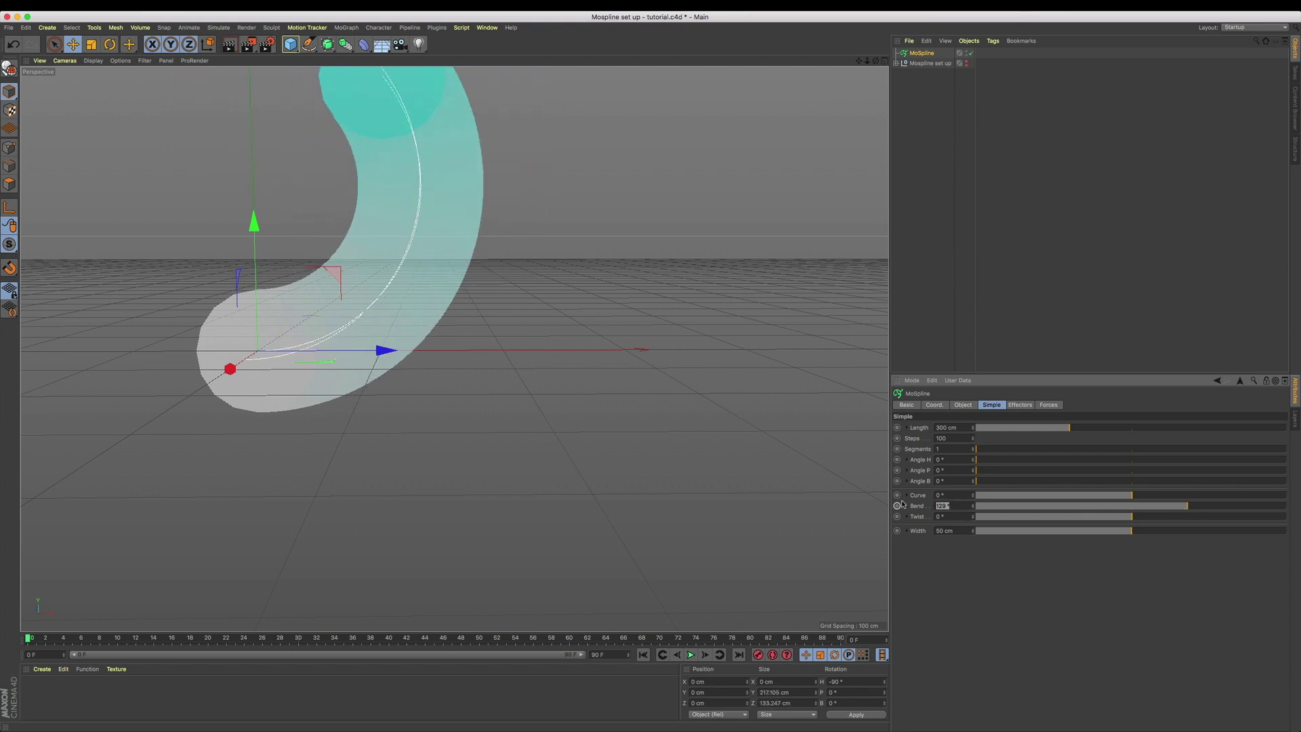
pyautogui.write('200')
pyautogui.press('Return')
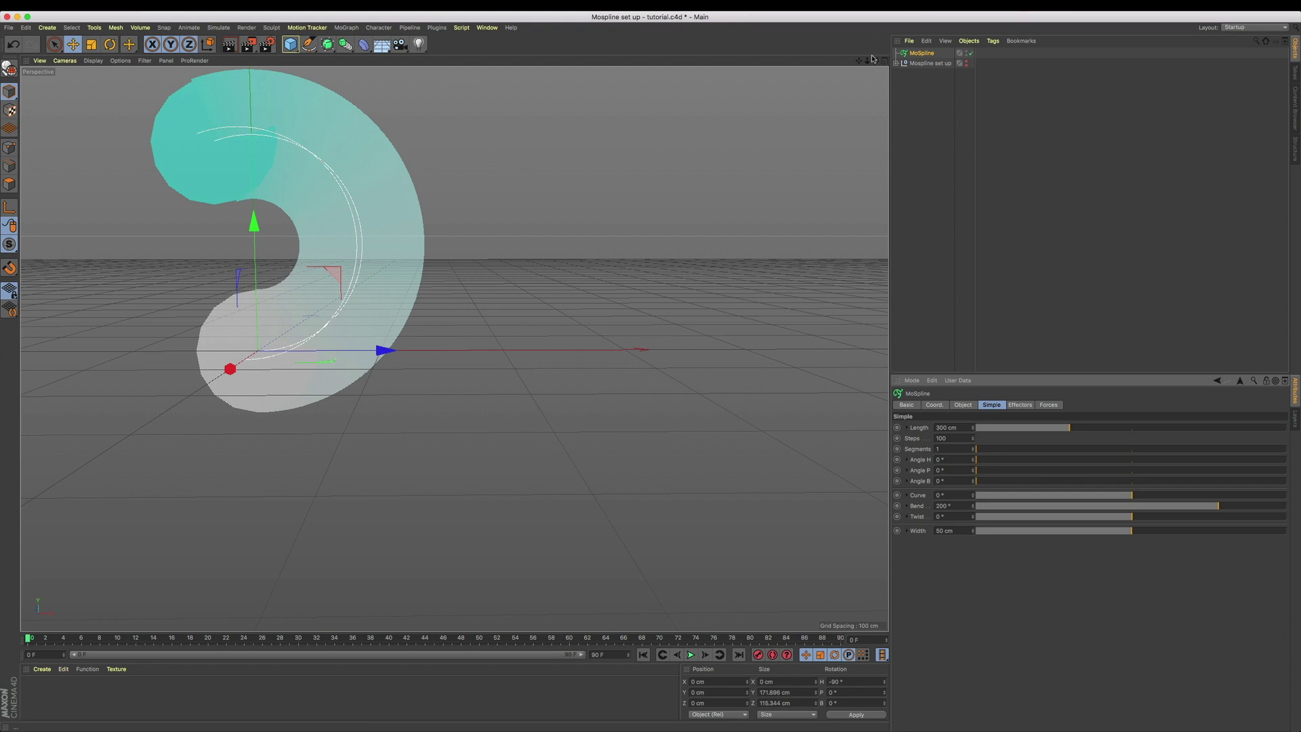
pyautogui.keyDown('alt'); pyautogui.moveTo(820, 108); pyautogui.dragTo(880, 103, button='middle'); pyautogui.keyUp('alt')
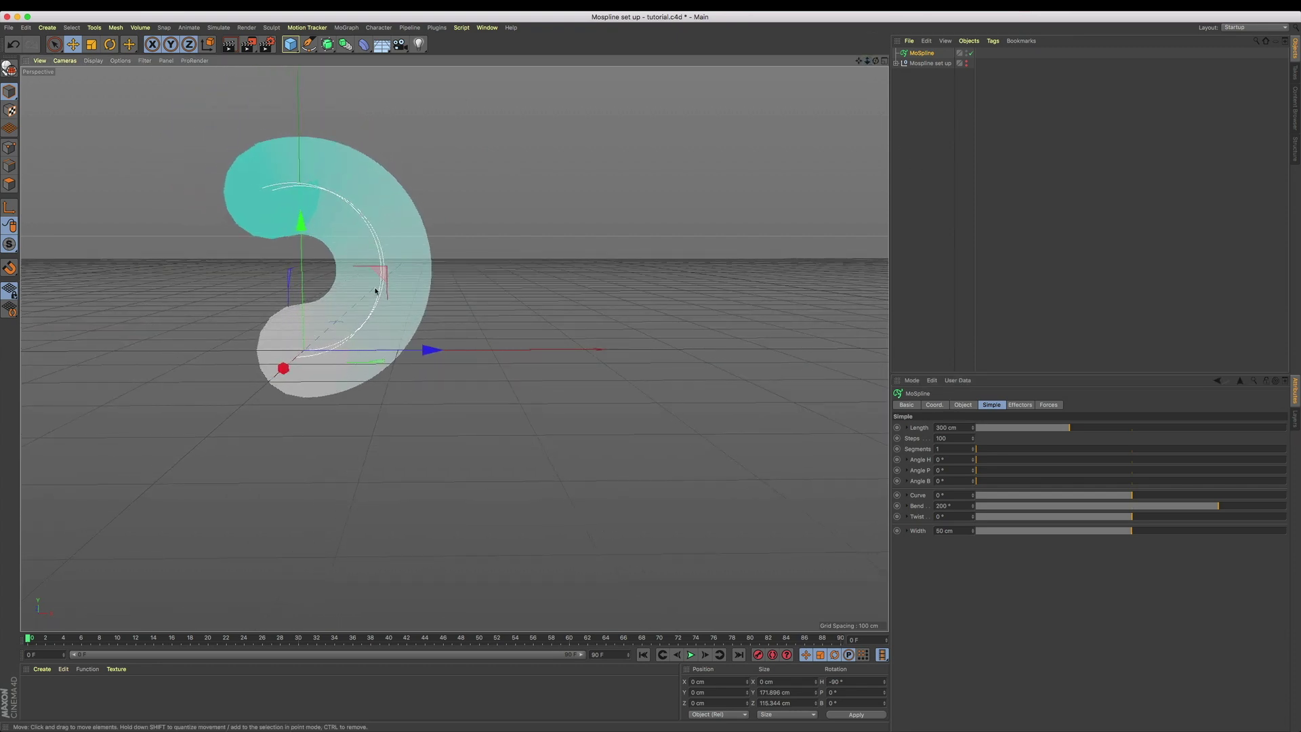
# - Reshape the bend's spline graph so its start point sits at zero strength halfway along, limiting the curl to the tip
pyautogui.click(907, 506)
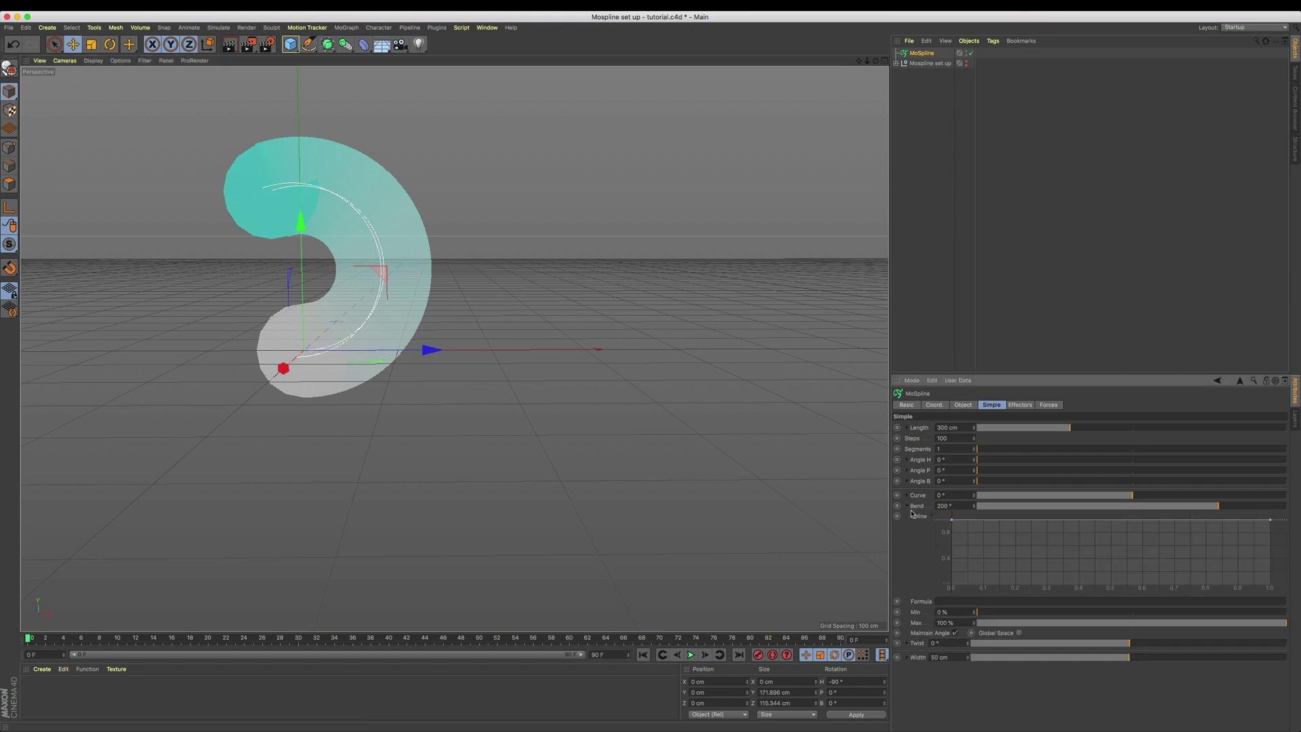
pyautogui.moveTo(952, 521); pyautogui.dragTo(950, 588)
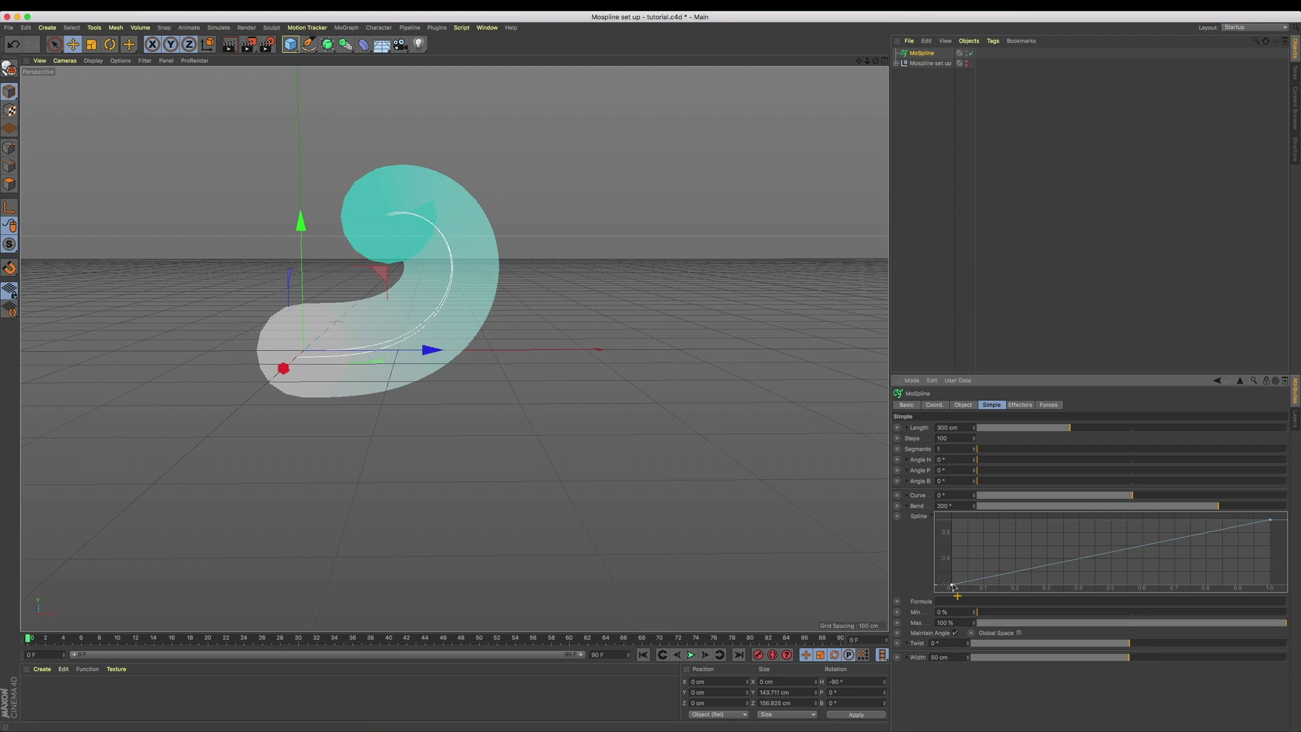
pyautogui.moveTo(952, 585); pyautogui.dragTo(1111, 603)
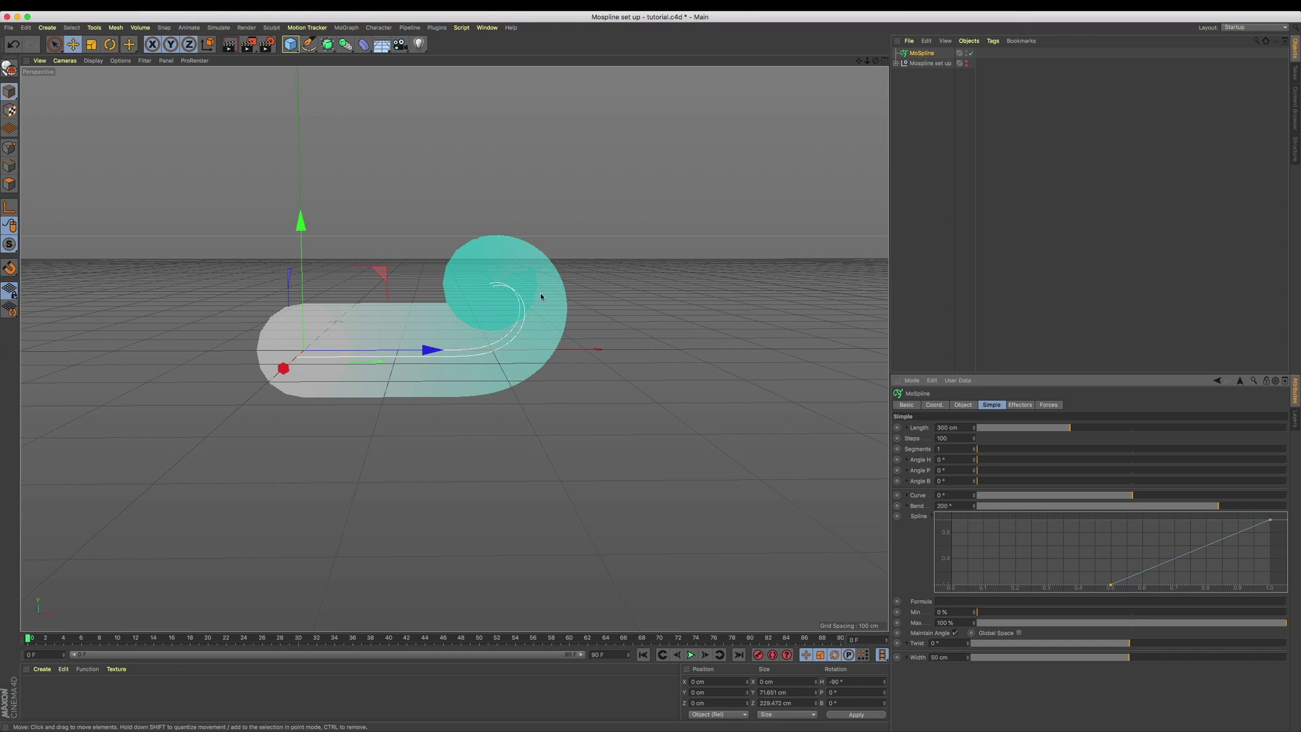
pyautogui.click(907, 506)
# - Lower the start point of the width's spline graph almost to zero so the MoSpline tapers toward its base
pyautogui.click(907, 531)
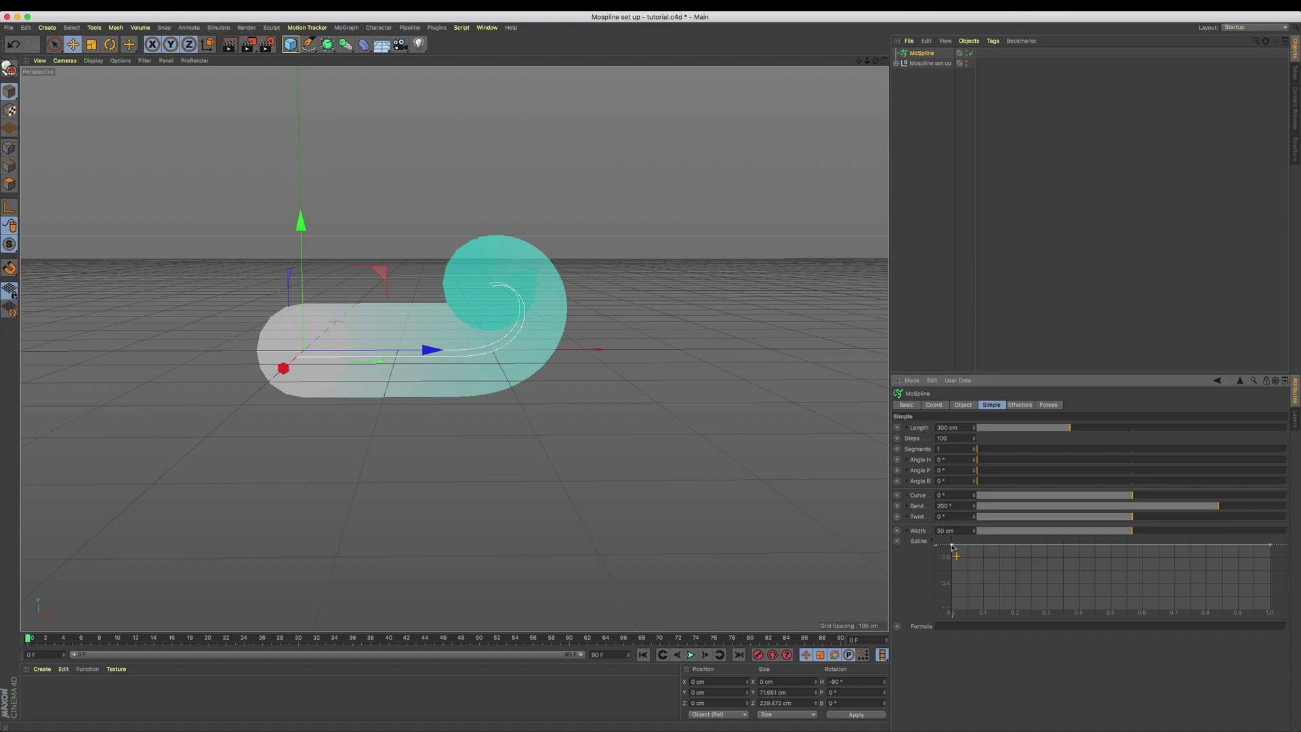
pyautogui.moveTo(952, 546); pyautogui.dragTo(943, 605)
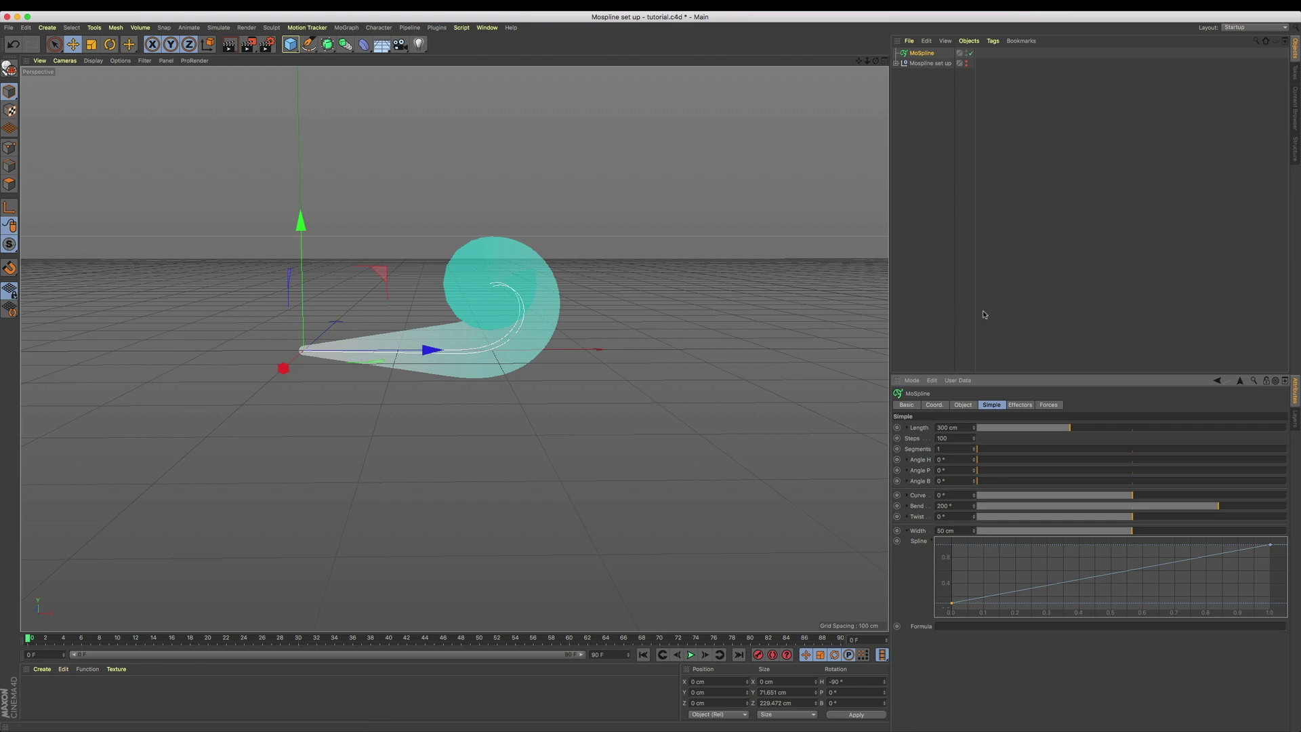
pyautogui.click(907, 532)
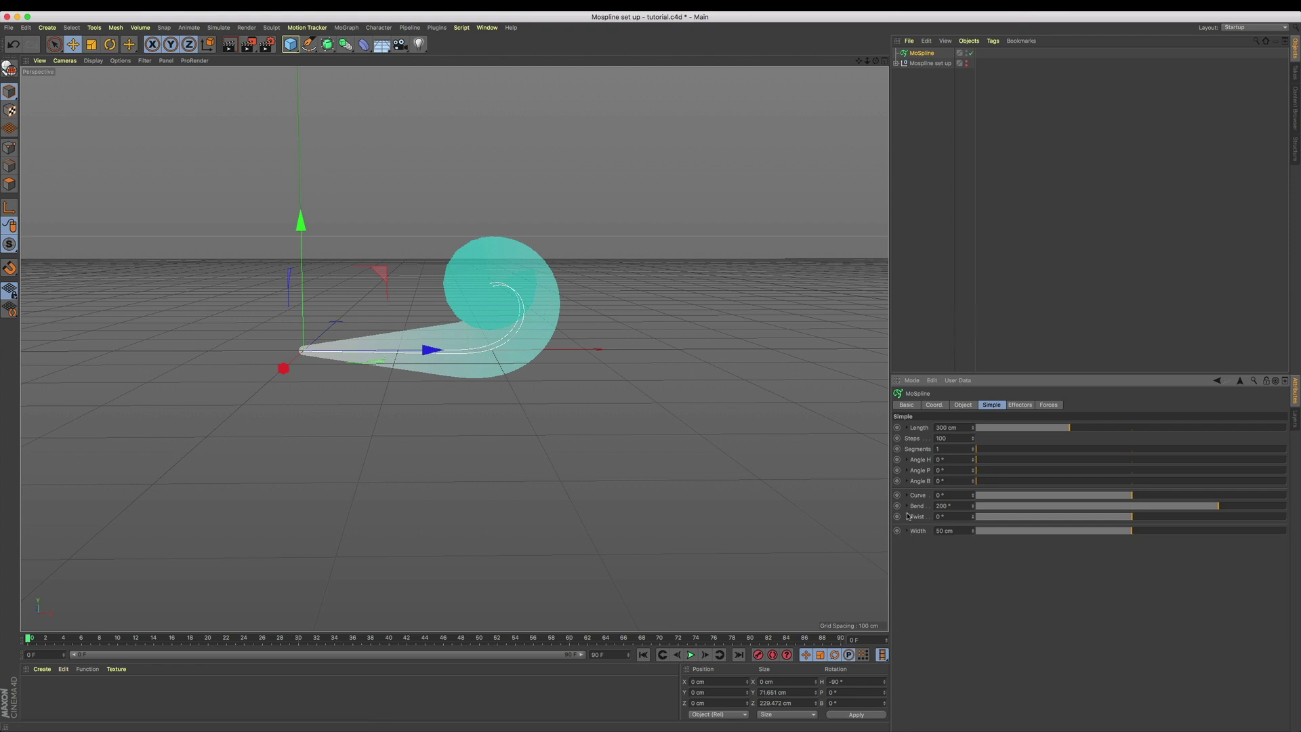
# - Keyframe the MoSpline's End value at 100% on frame 30 and 0% on frame 0, and scrub the growth animation
pyautogui.click(962, 405)
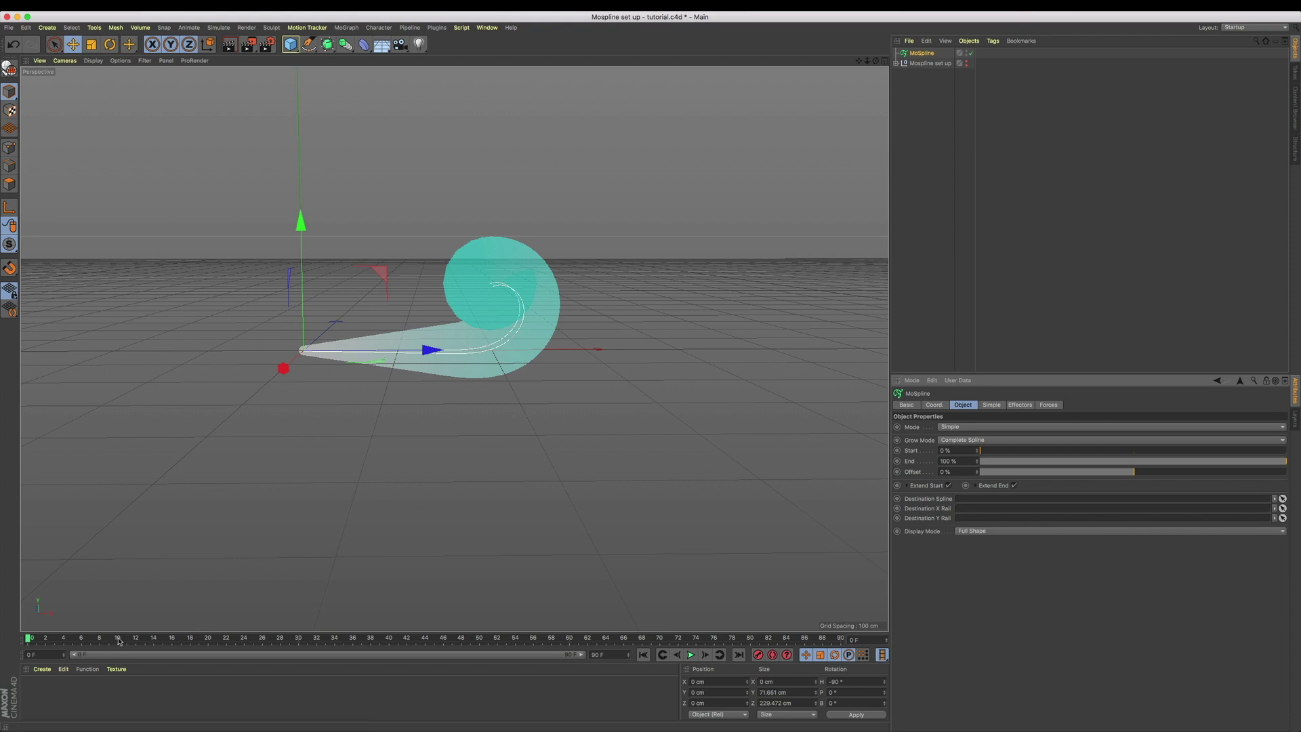
pyautogui.click(298, 639)
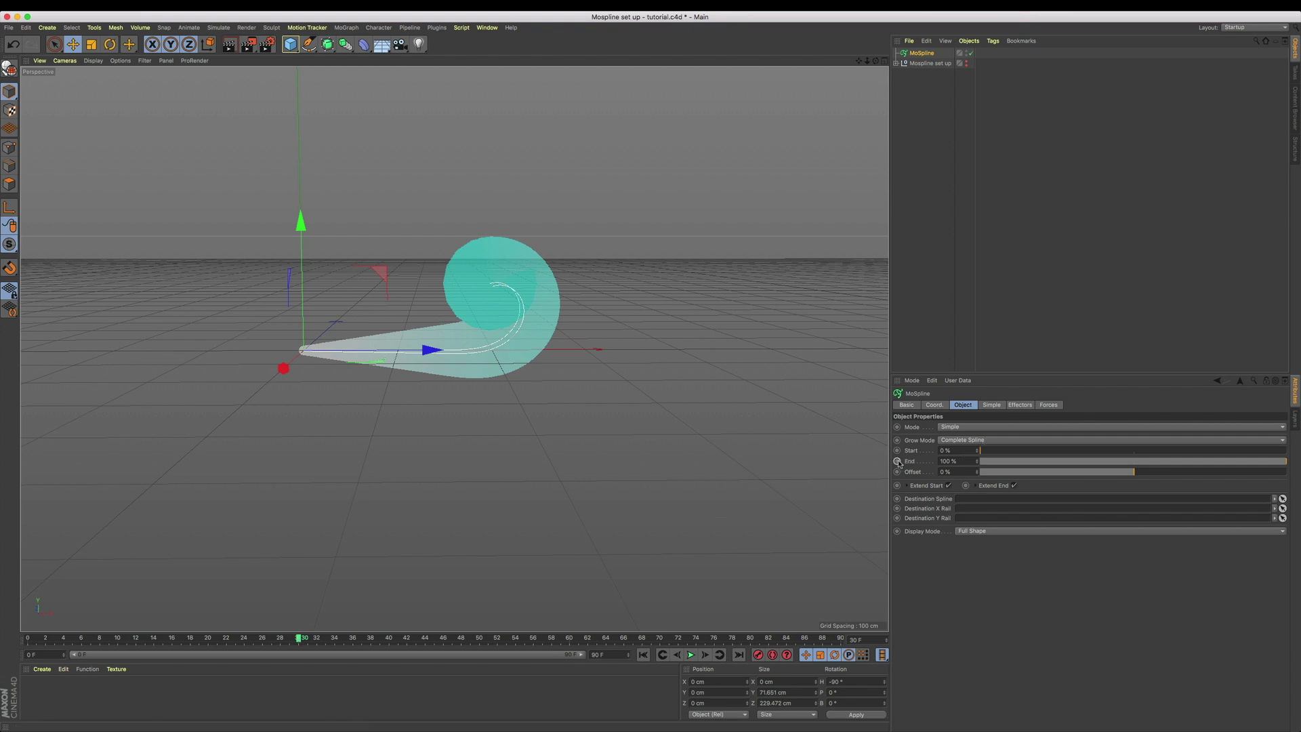
pyautogui.click(644, 655)
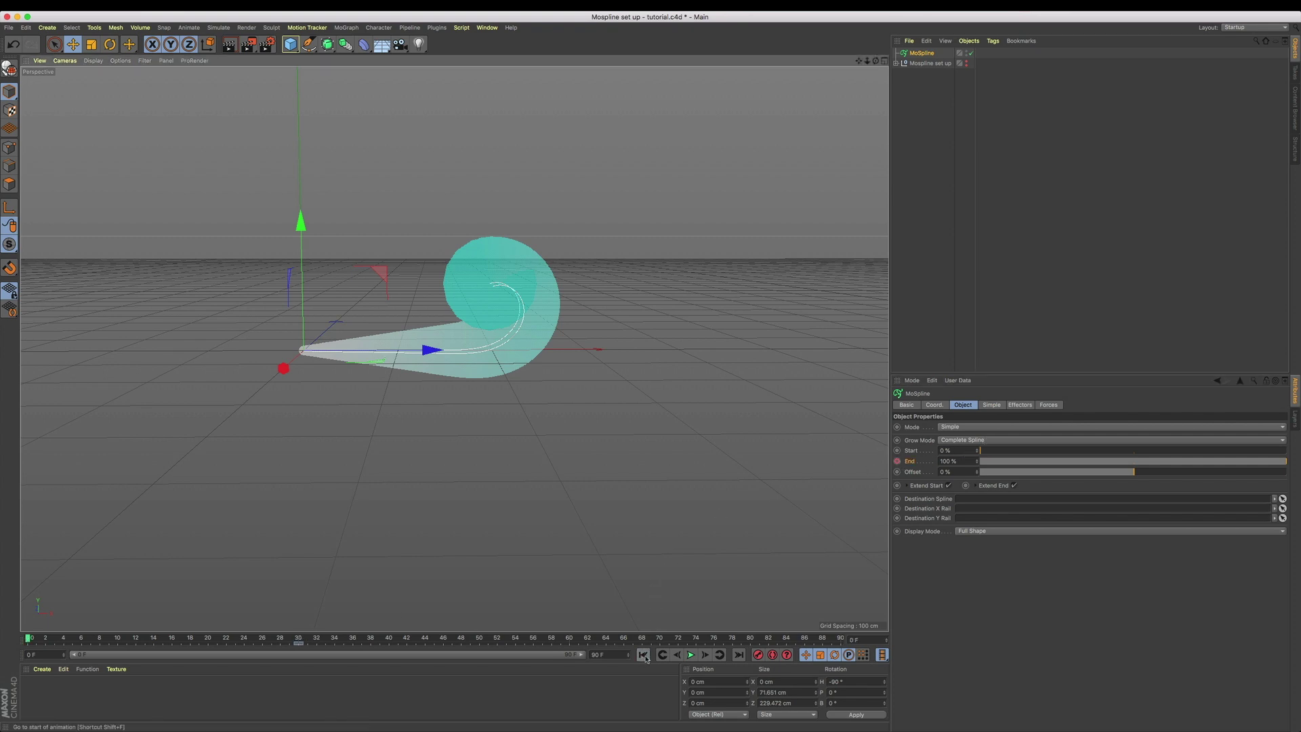
pyautogui.click(983, 466)
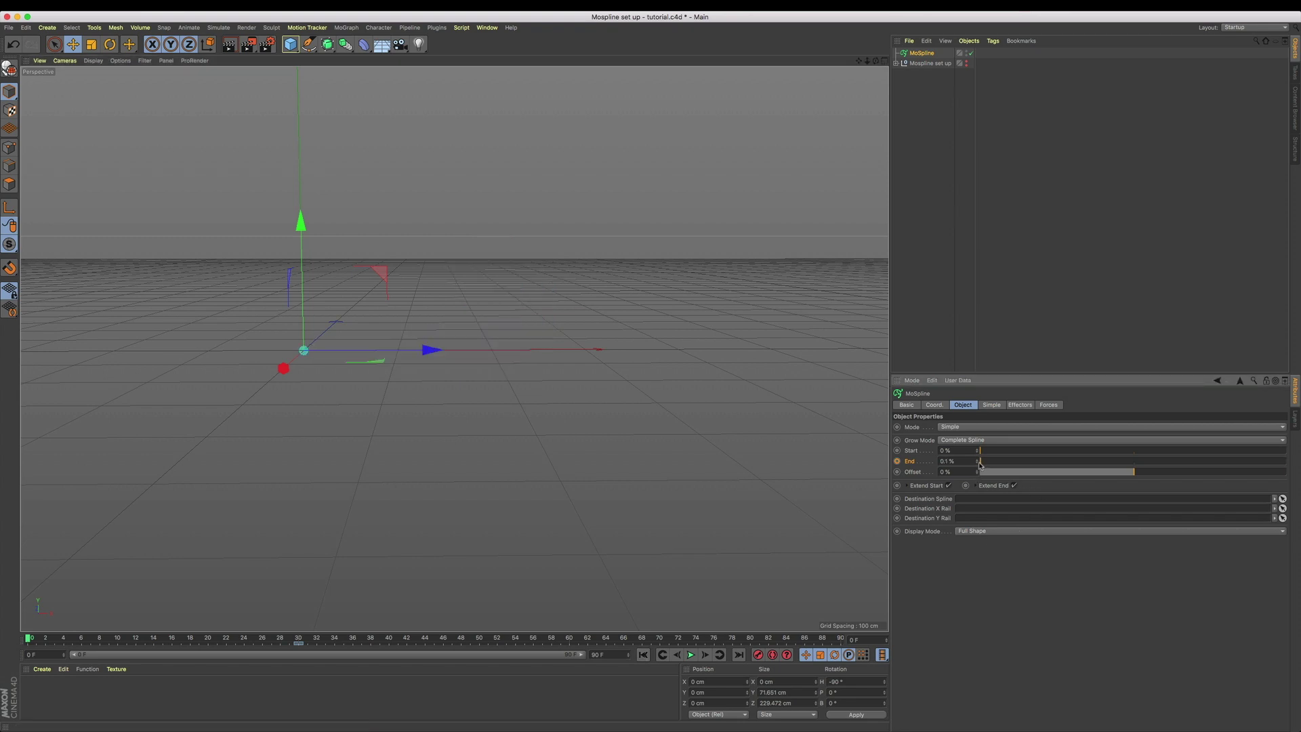
pyautogui.click(897, 462)
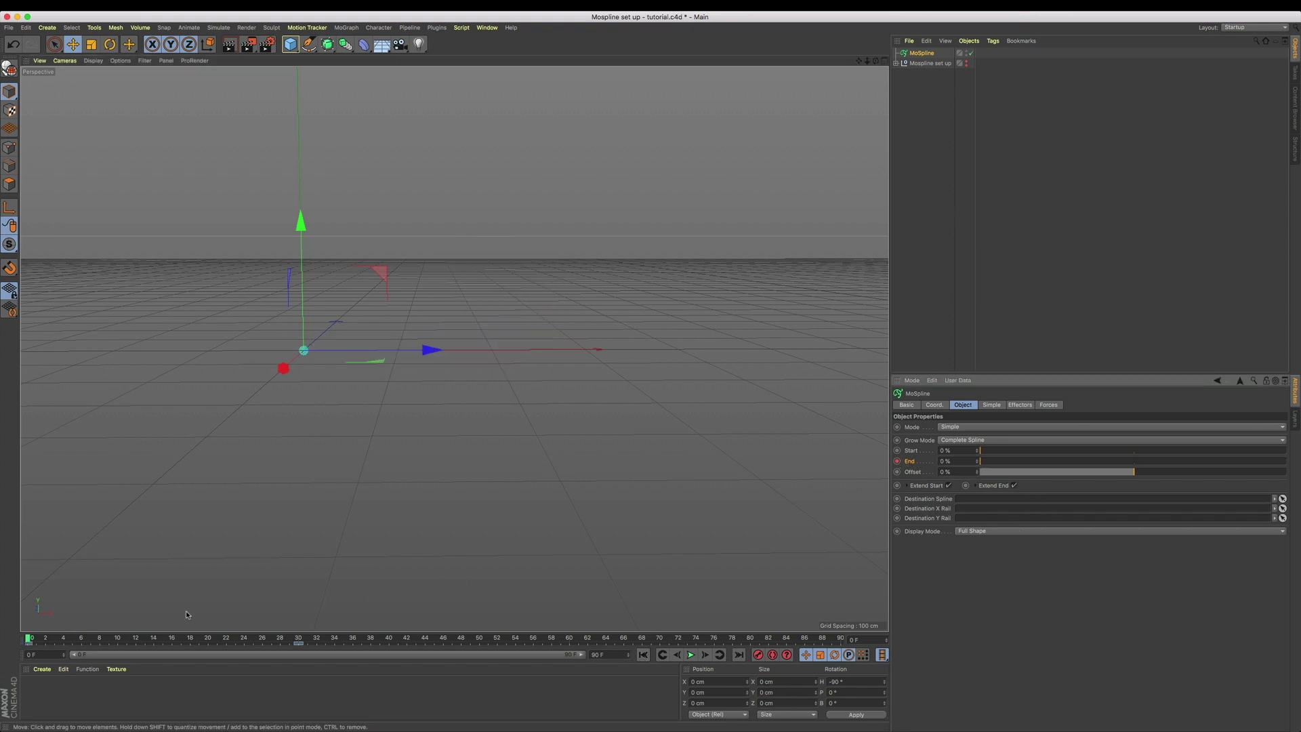
pyautogui.moveTo(29, 640); pyautogui.dragTo(299, 652)
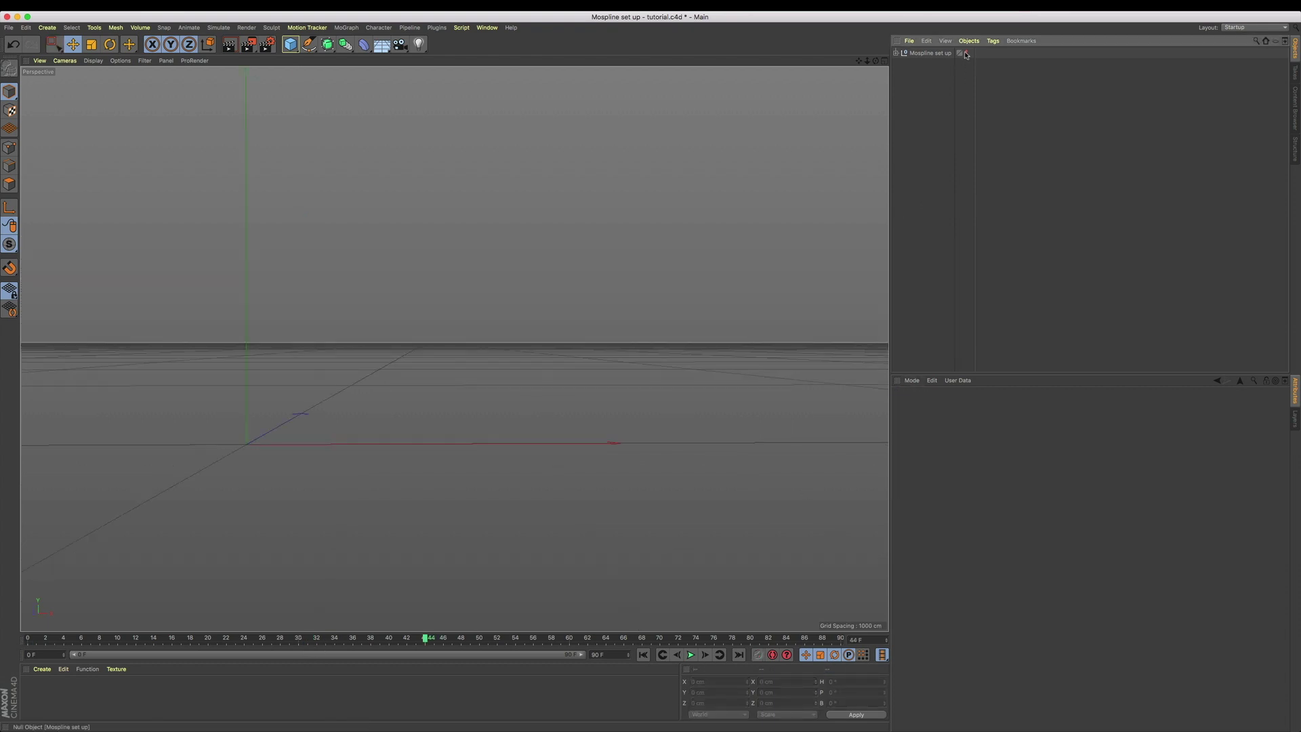
# - Show and expand the Mospline set up group, and inspect the settings of its big middle, far, close and long MoSplines
pyautogui.click(967, 53)
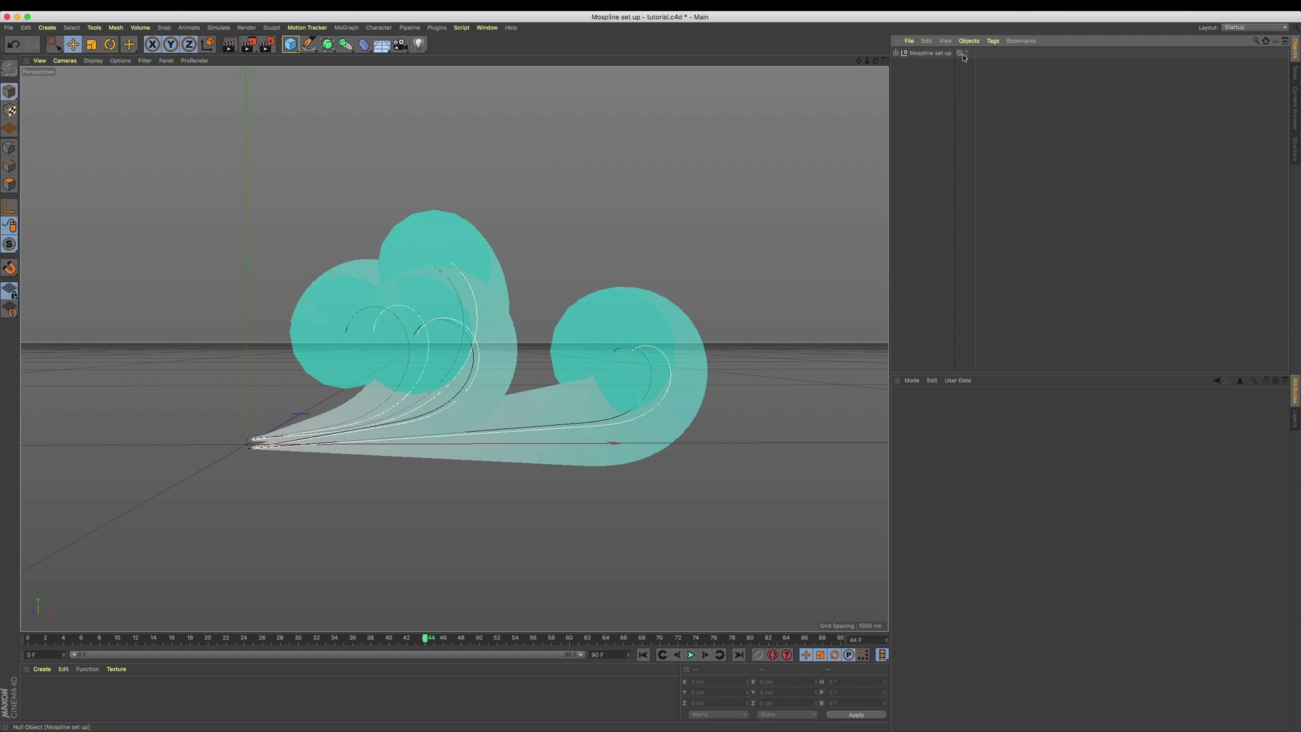
pyautogui.click(896, 53)
pyautogui.click(920, 93)
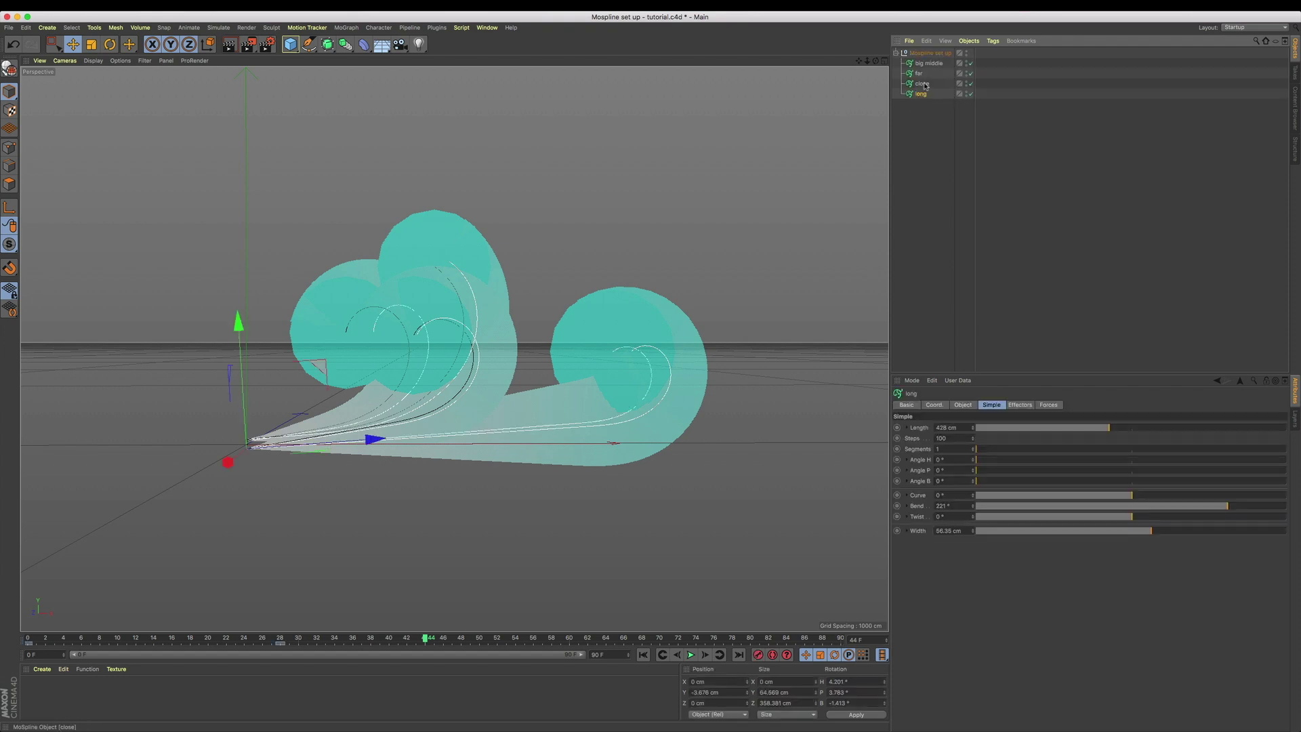
pyautogui.click(923, 84)
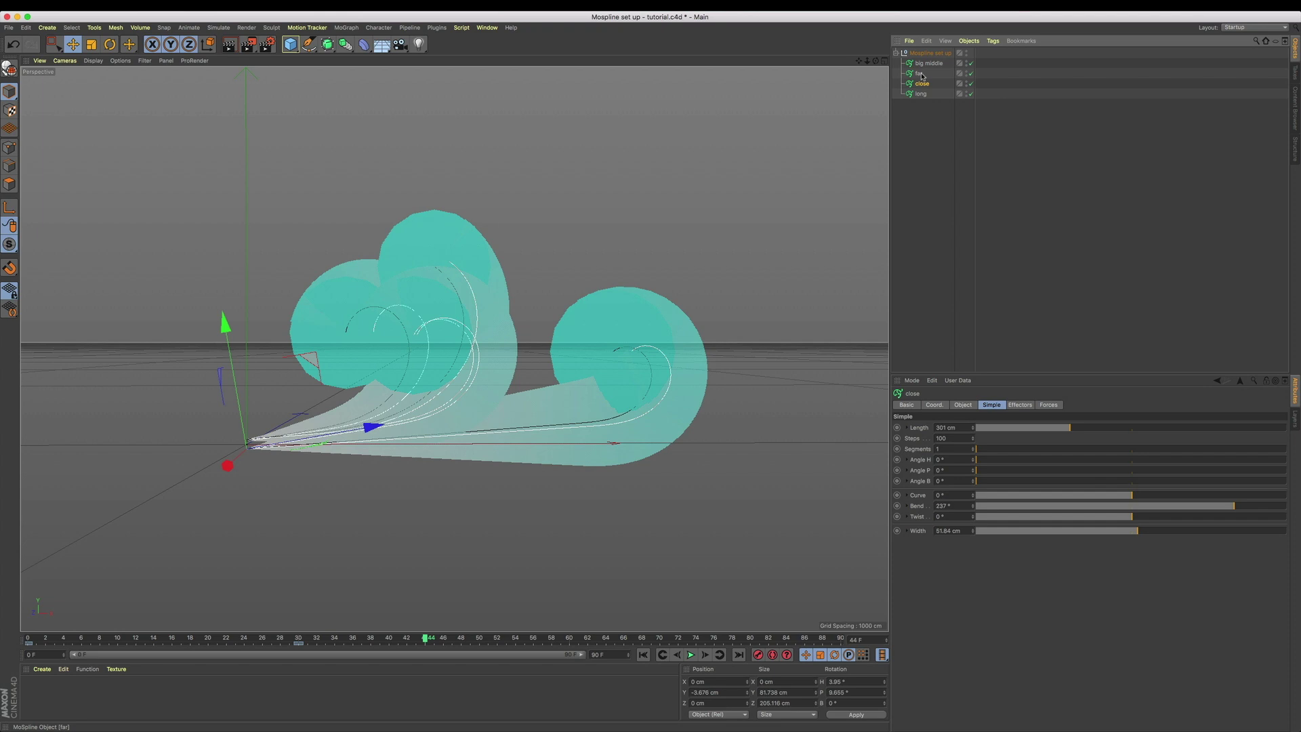
pyautogui.click(921, 73)
pyautogui.click(922, 64)
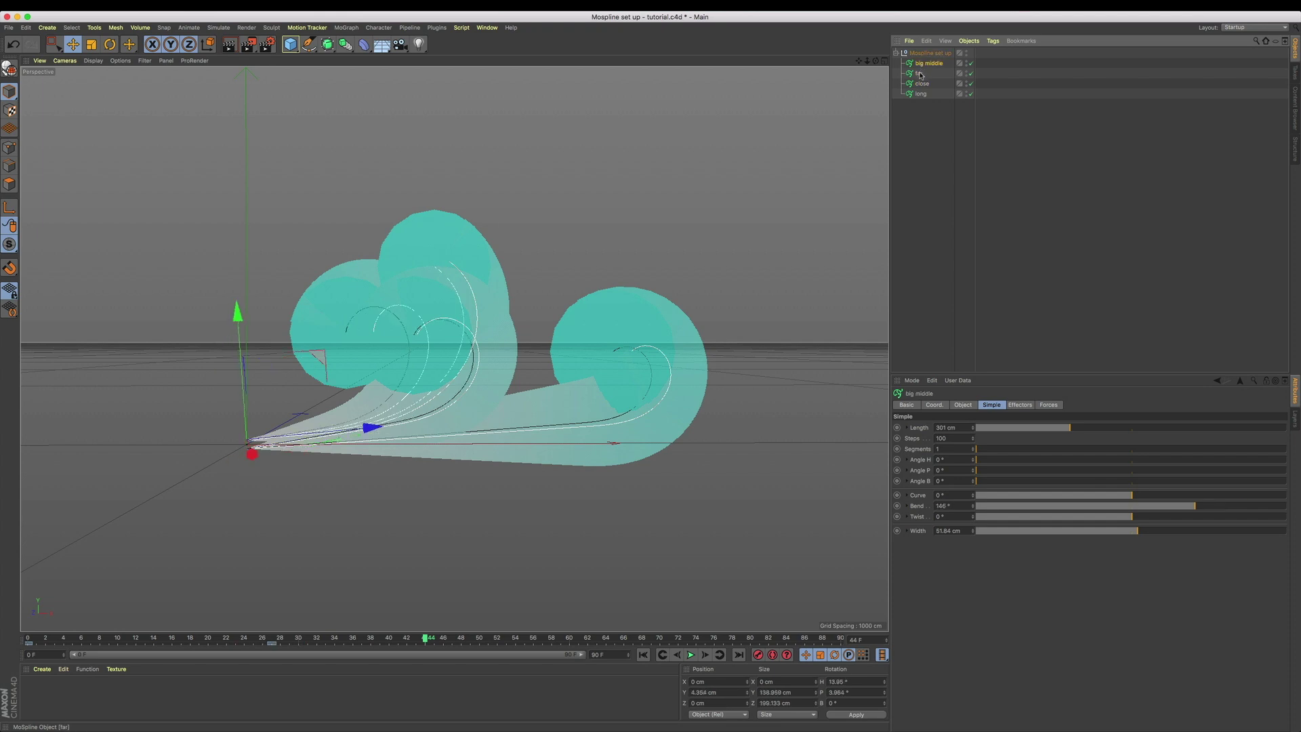
pyautogui.click(920, 75)
pyautogui.click(922, 84)
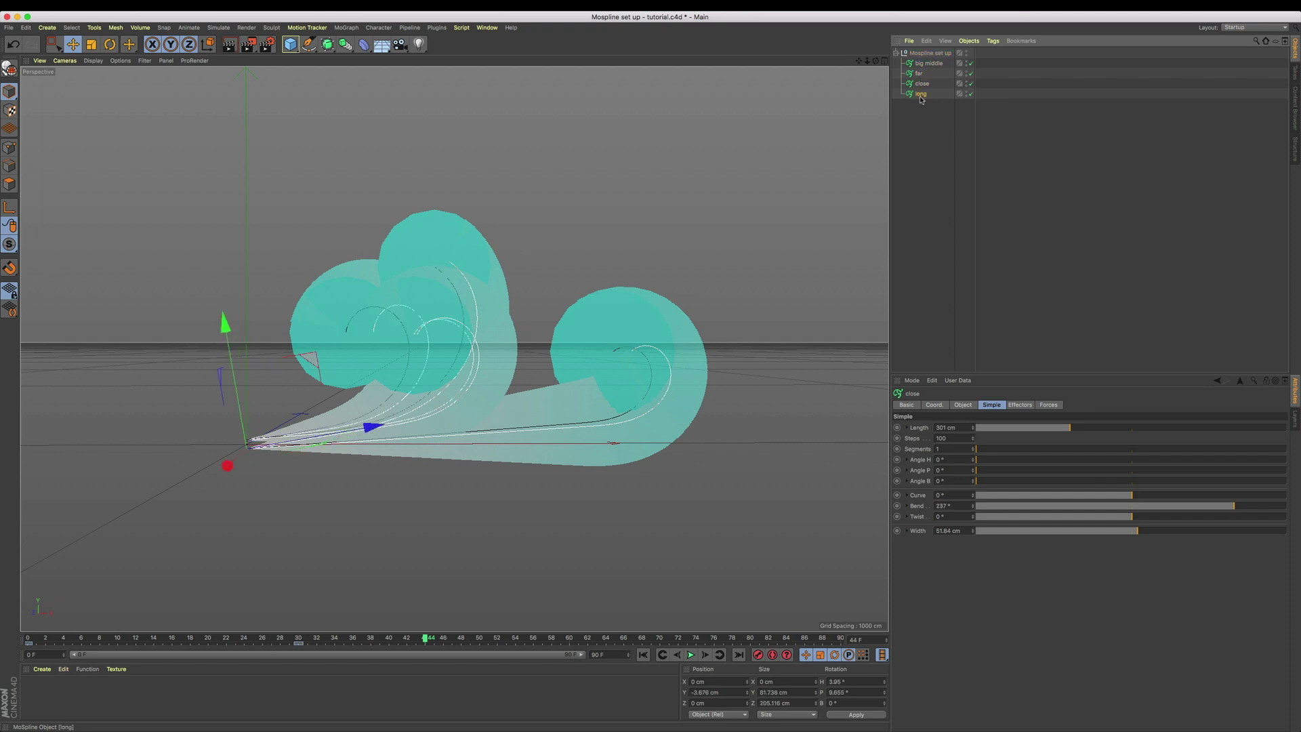
pyautogui.click(921, 94)
# - Examine the F-curves of all four MoSplines in the F-Curve timeline while scrubbing the growth animation up to frame 21
pyautogui.moveTo(922, 133); pyautogui.dragTo(915, 59)
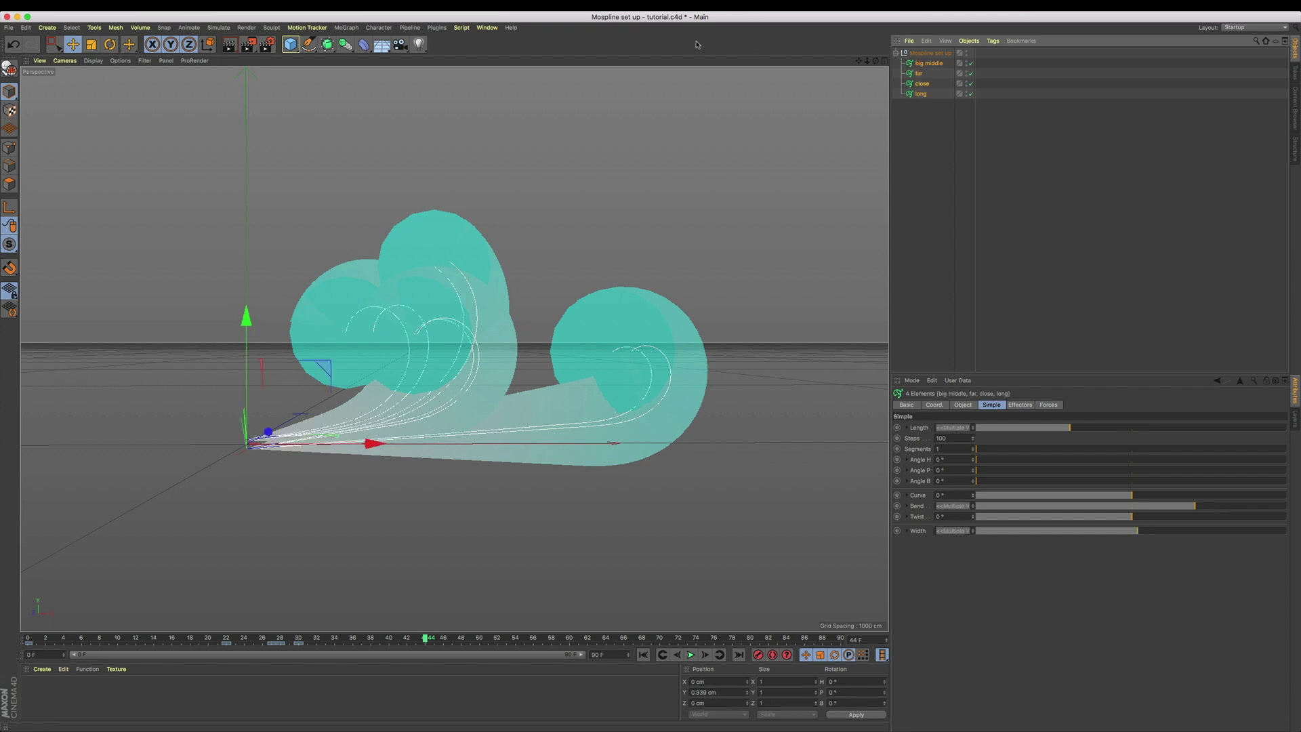
pyautogui.click(487, 27)
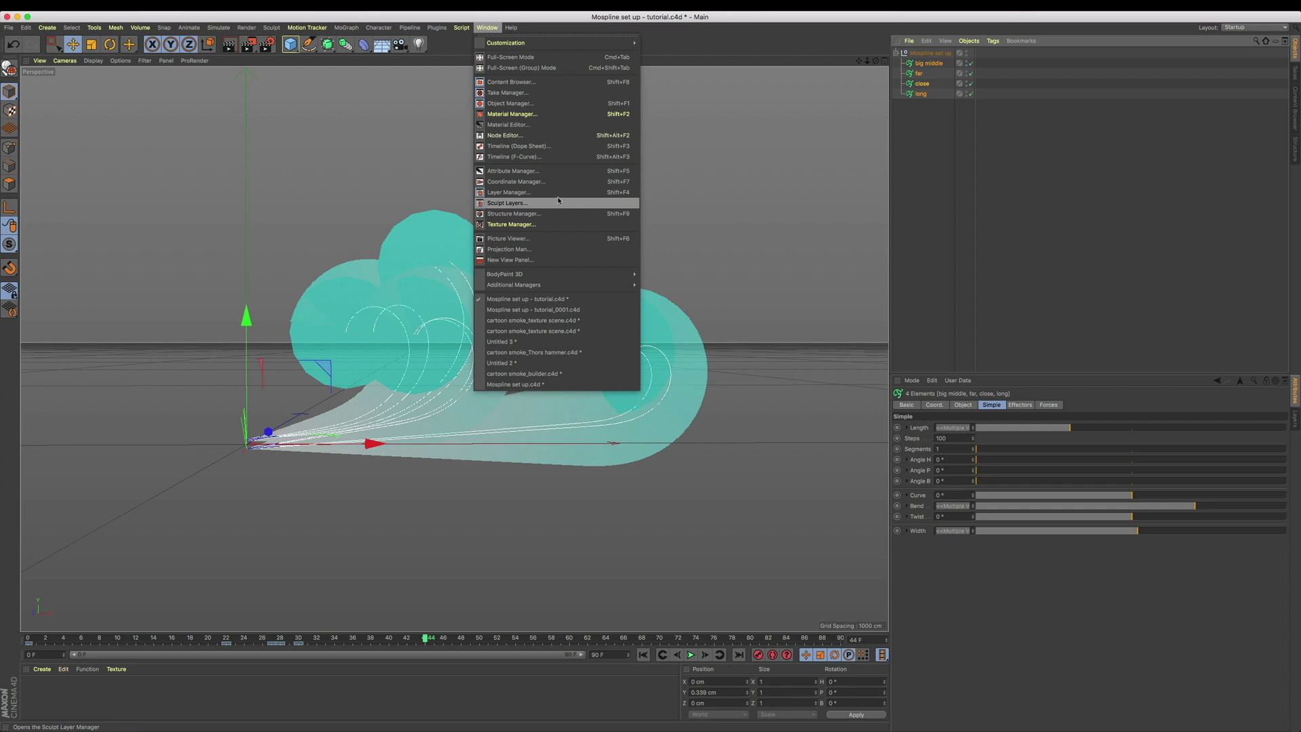
pyautogui.click(583, 156)
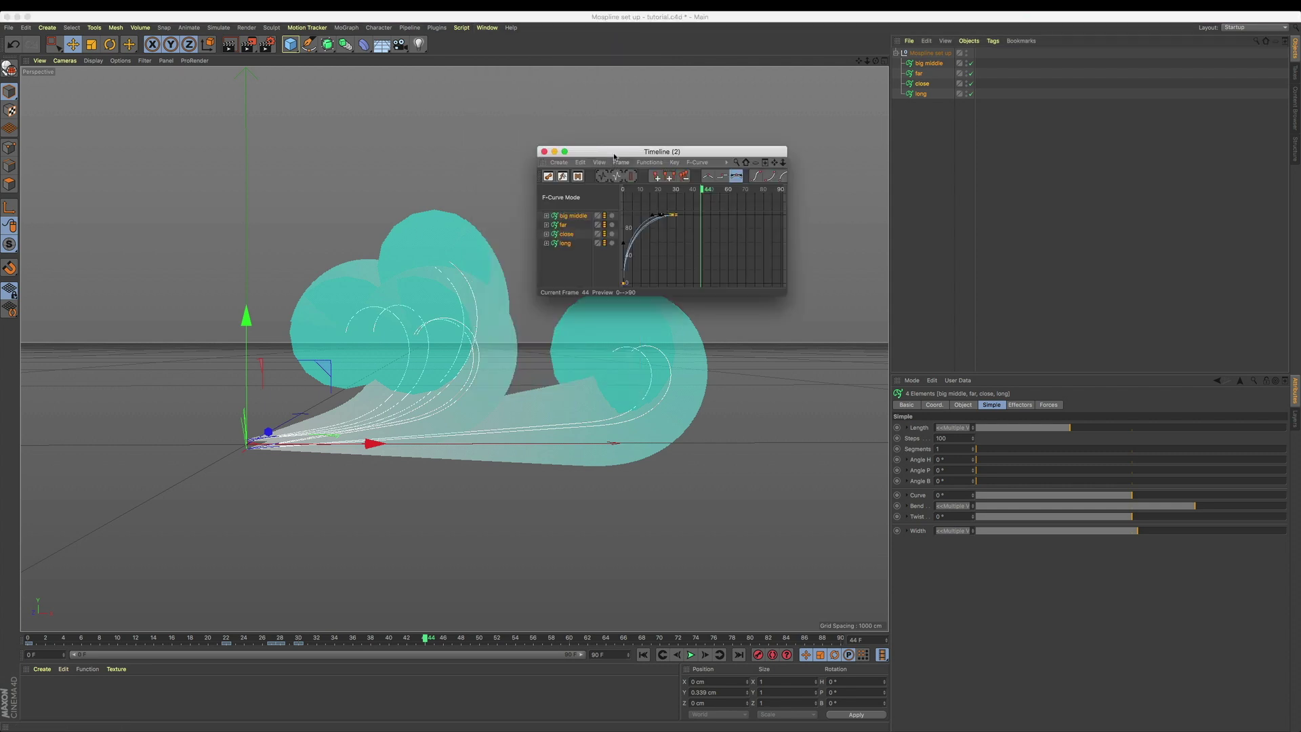
pyautogui.moveTo(614, 156); pyautogui.dragTo(815, 161)
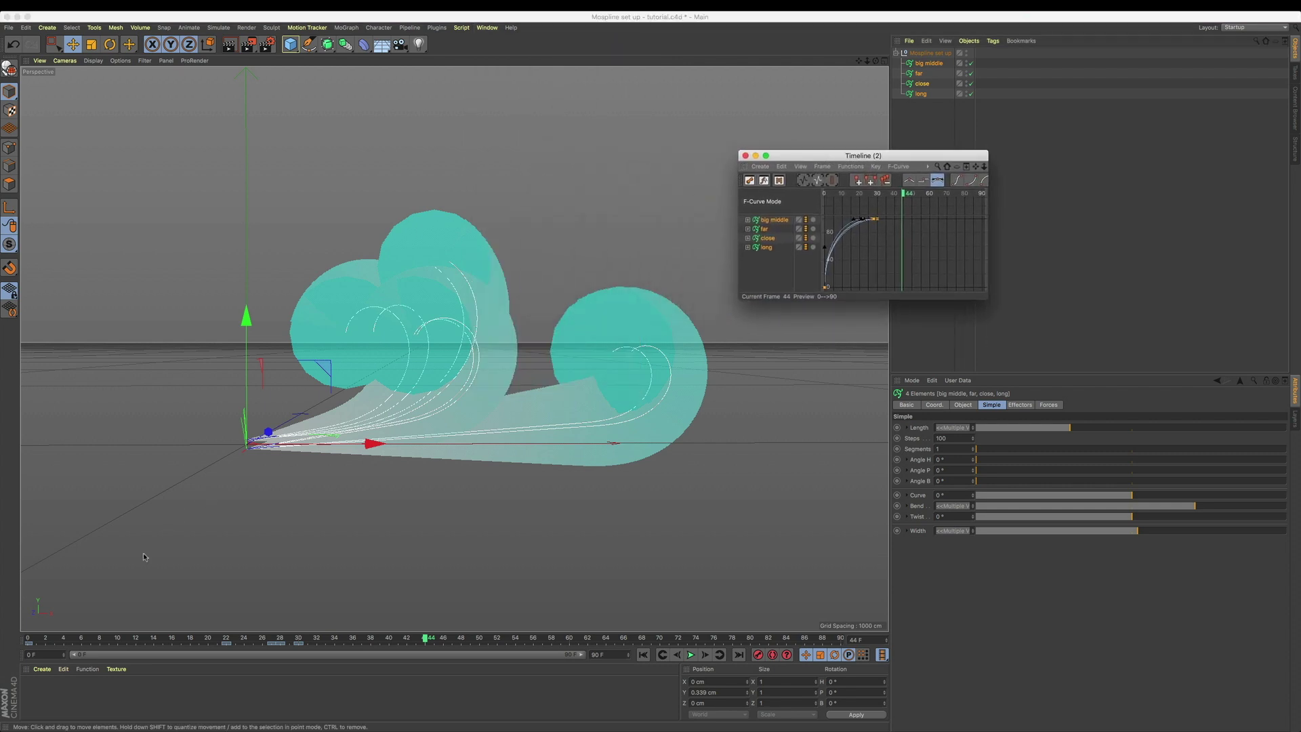
pyautogui.moveTo(27, 640); pyautogui.dragTo(208, 644)
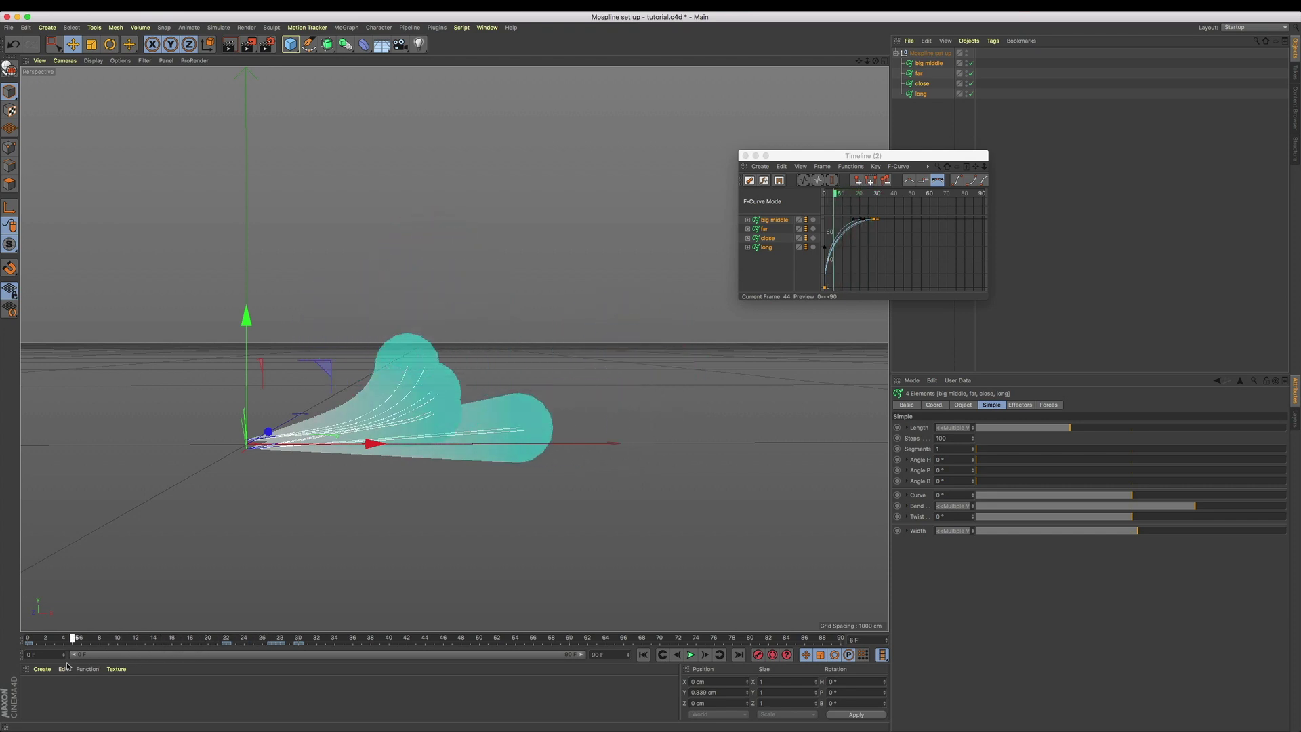
pyautogui.moveTo(835, 193); pyautogui.dragTo(862, 194)
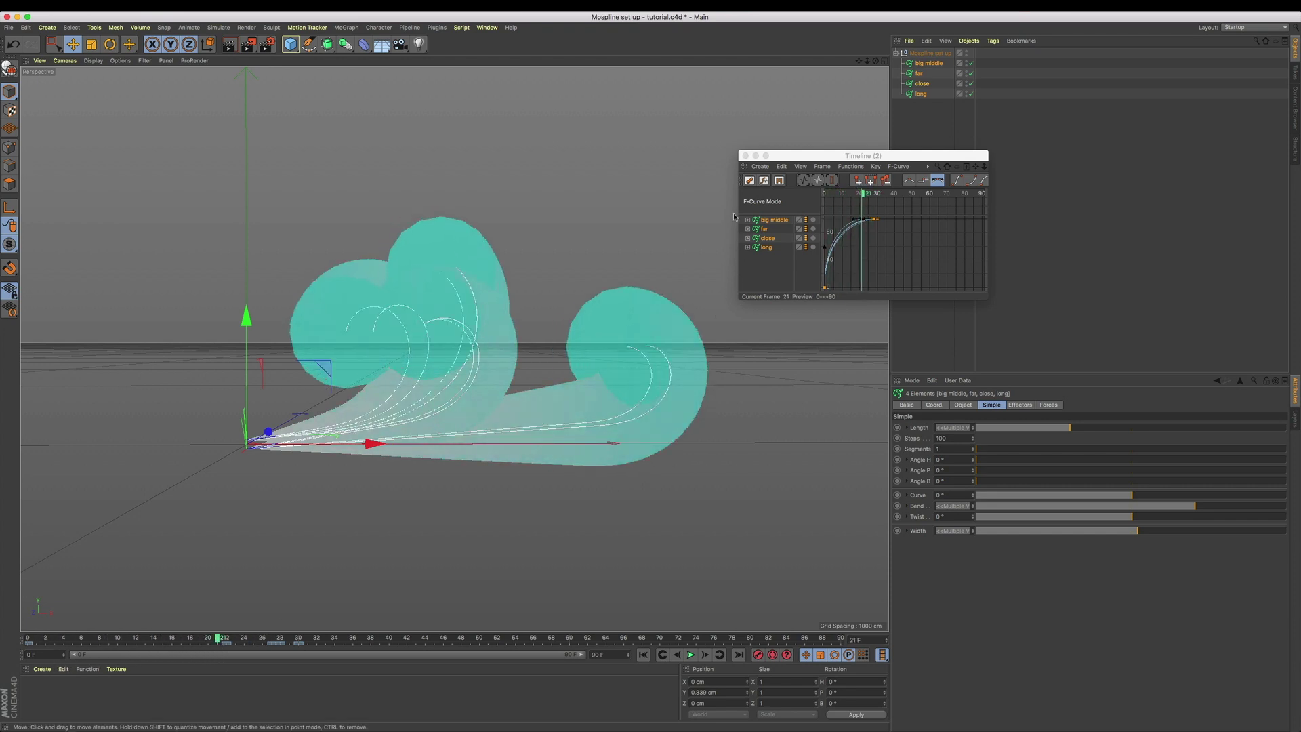
# - Close the F-curve timeline, clear the object selection and add a Volume Builder
pyautogui.click(745, 156)
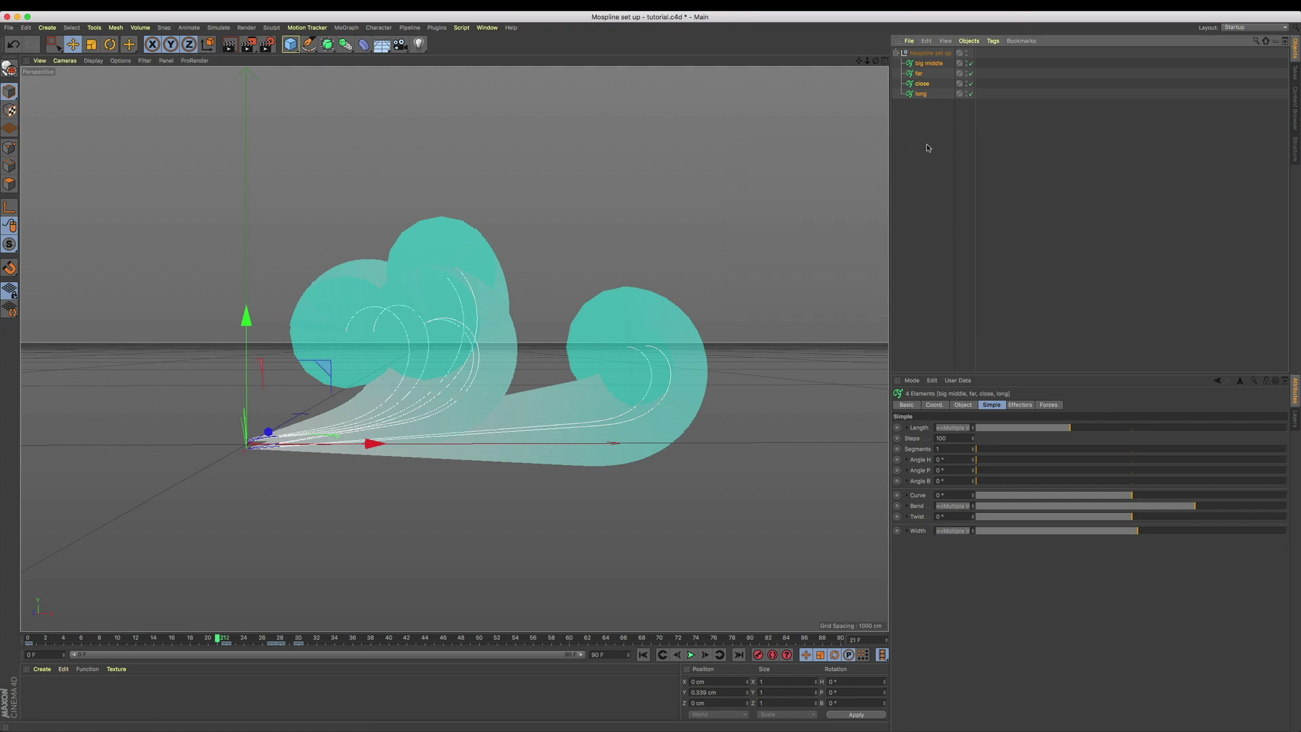
pyautogui.click(925, 144)
pyautogui.click(141, 28)
pyautogui.click(161, 57)
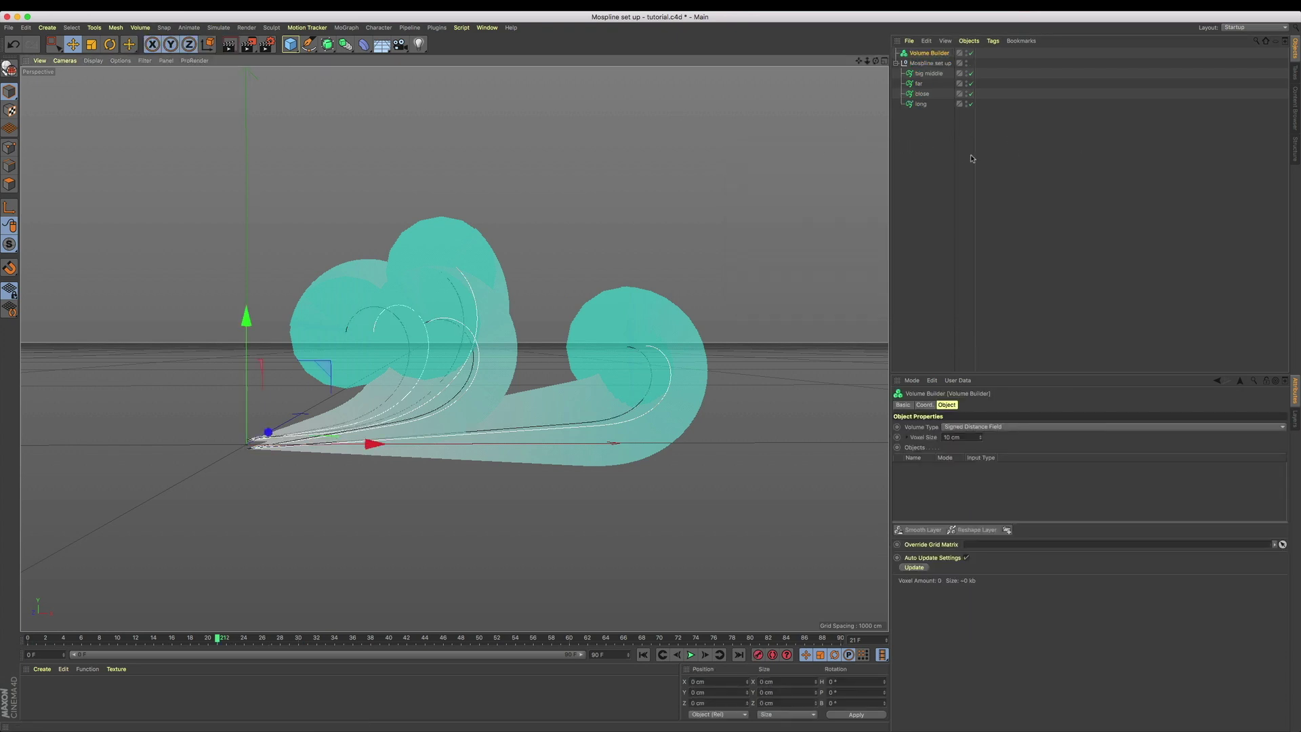
# - Move the big middle, far, close and long MoSplines into the Volume Builder and remove the emptied Mospline set up null
pyautogui.click(928, 73)
pyautogui.keyDown('shift'); pyautogui.click(920, 103); pyautogui.keyUp('shift')
pyautogui.moveTo(929, 73); pyautogui.dragTo(929, 54)
pyautogui.click(929, 53)
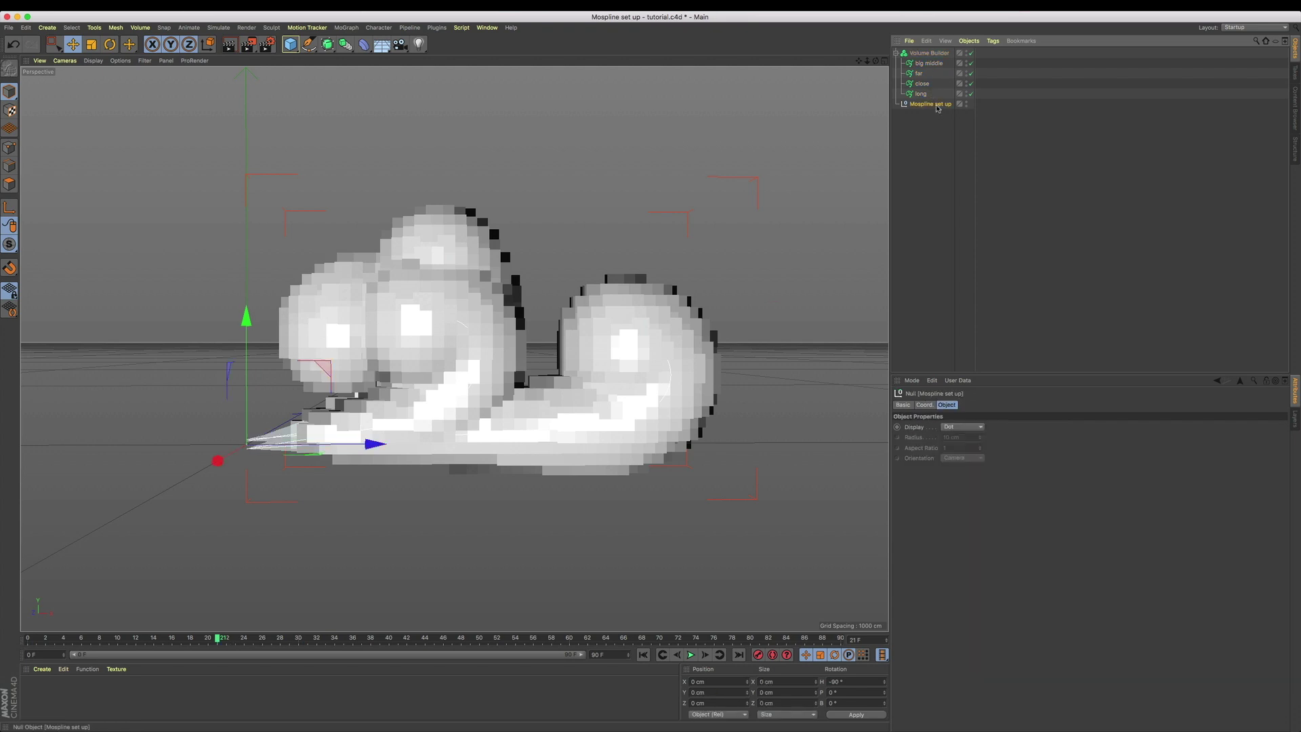
# - Set the Volume Builder's voxel size to 3 cm and the density of its MoSplines to 0.3
pyautogui.doubleClick(952, 437)
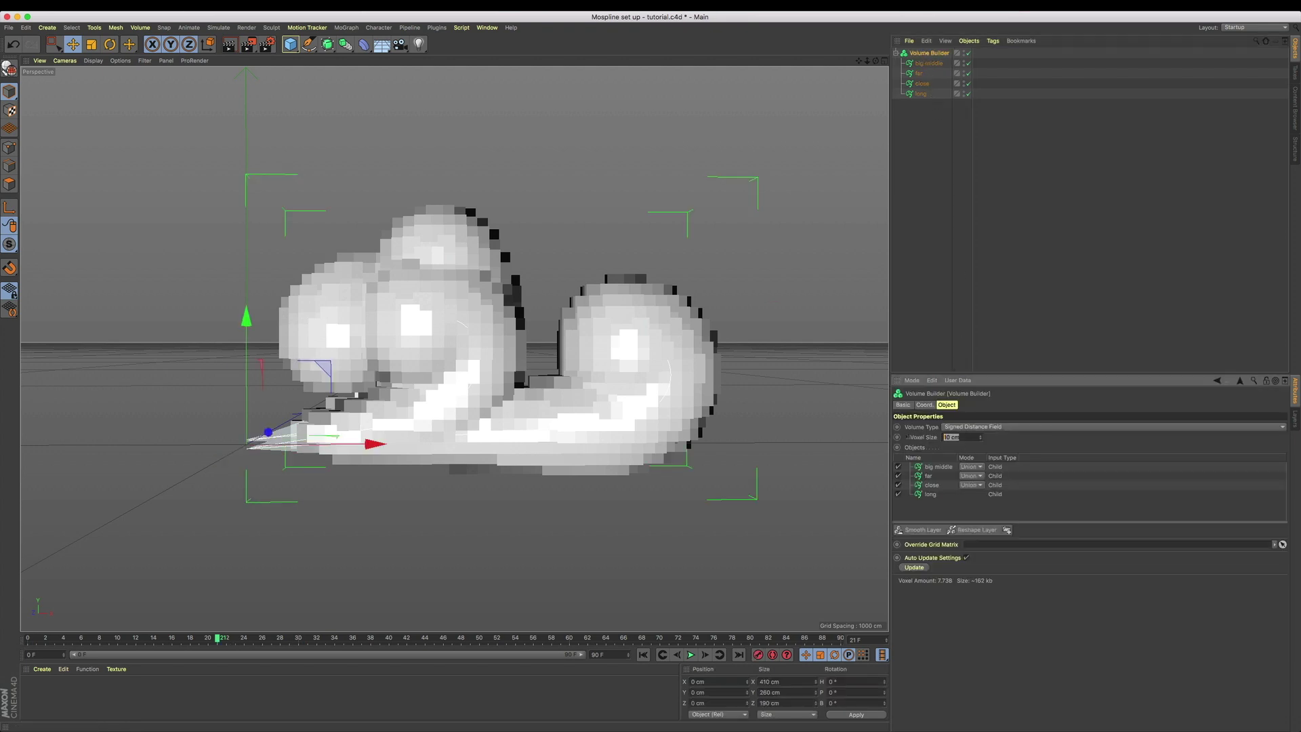
pyautogui.click(936, 468)
pyautogui.click(928, 475)
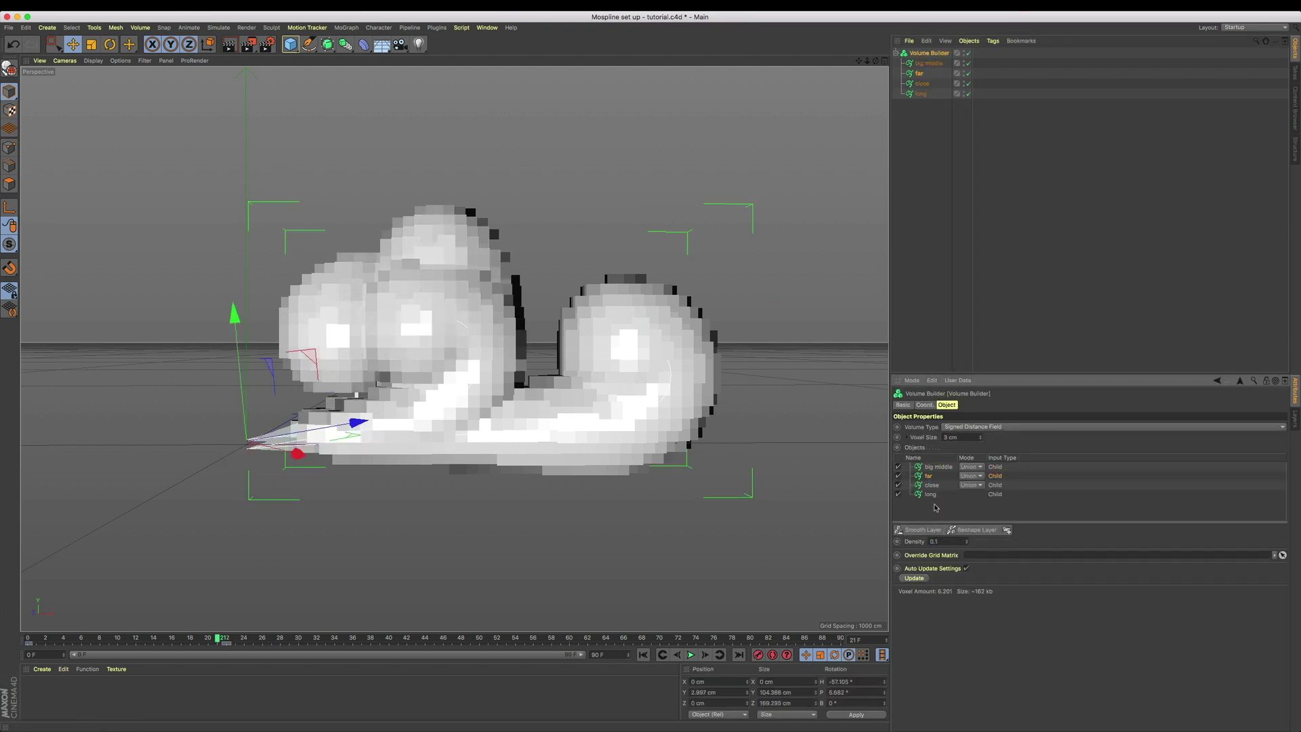
pyautogui.click(931, 494)
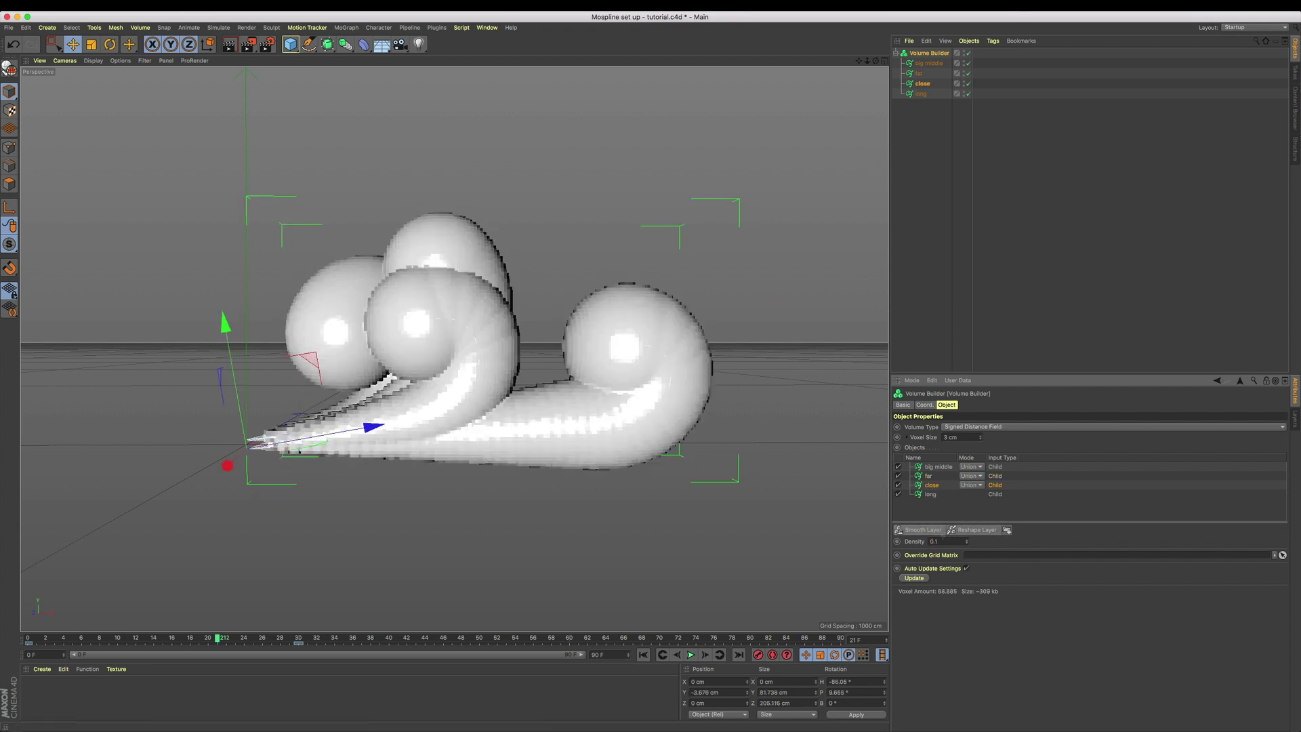
pyautogui.click(940, 542)
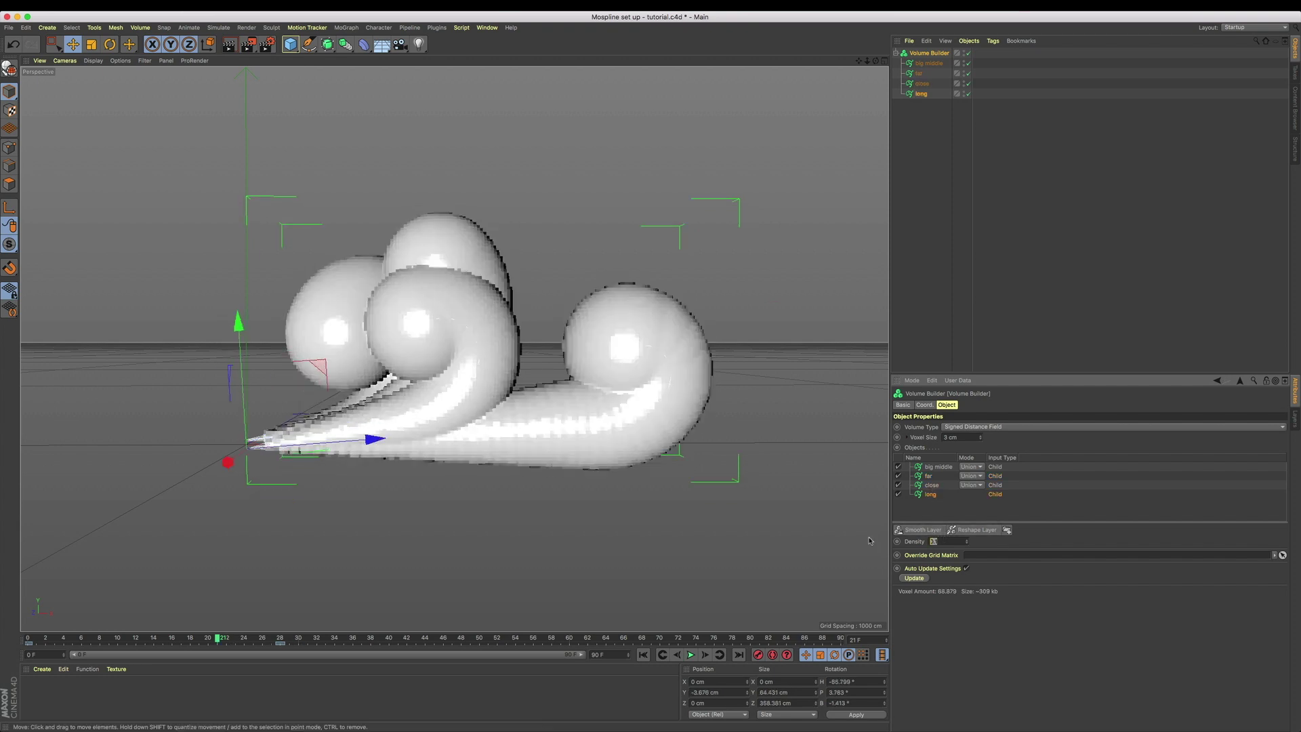
pyautogui.write('0.3')
pyautogui.press('Return')
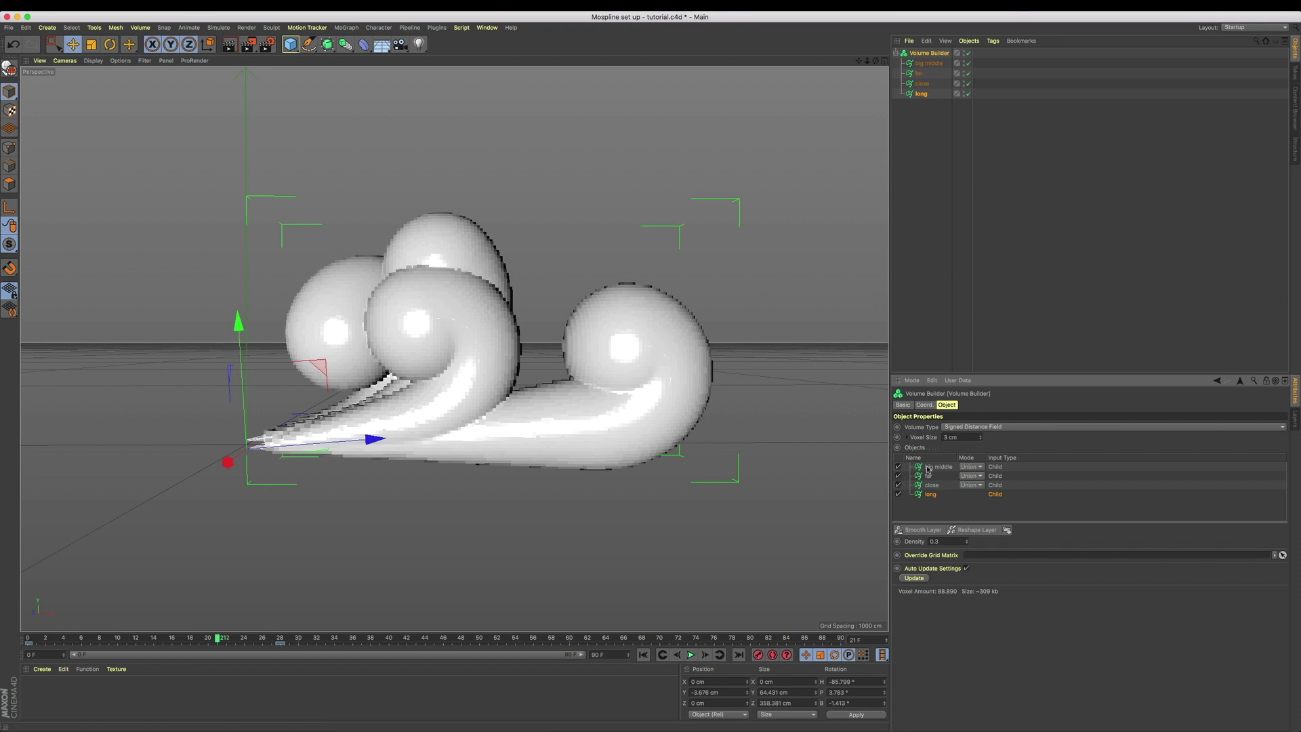
# - Add a Smooth Layer above the four MoSplines in the Volume Builder's object list
pyautogui.click(939, 468)
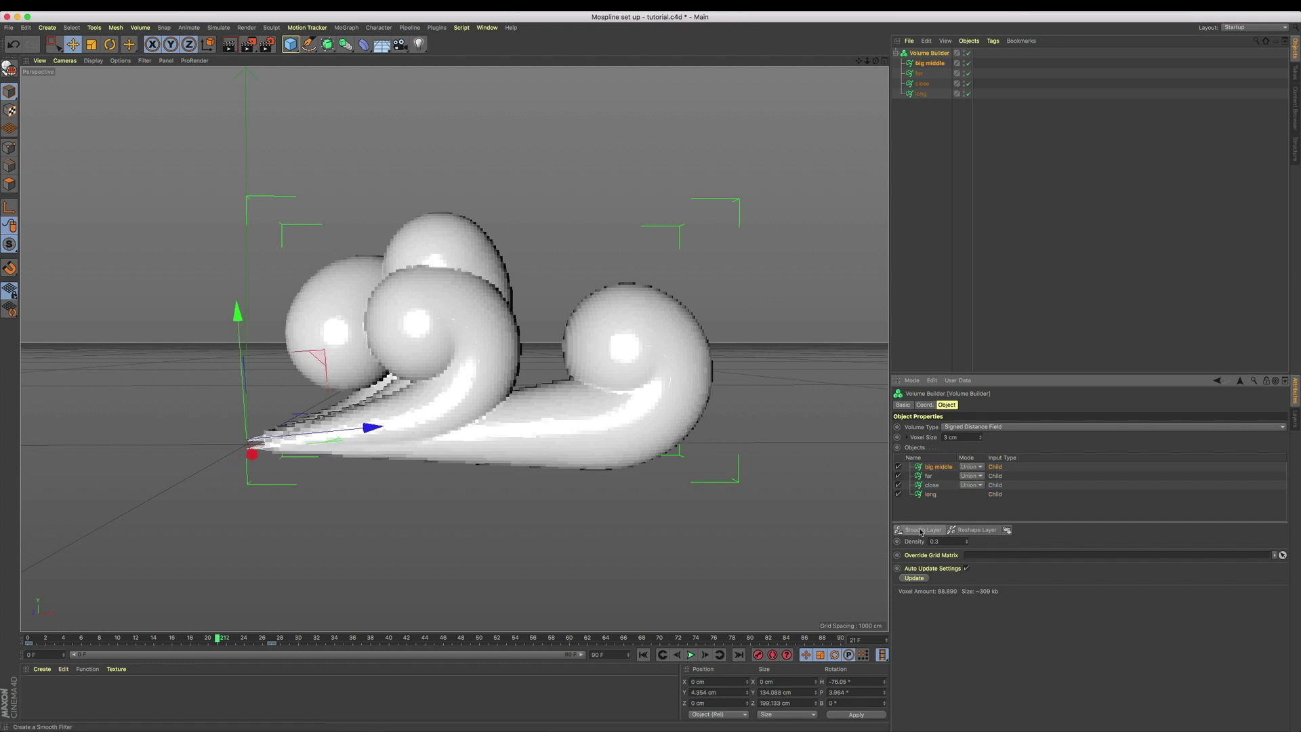
pyautogui.click(921, 531)
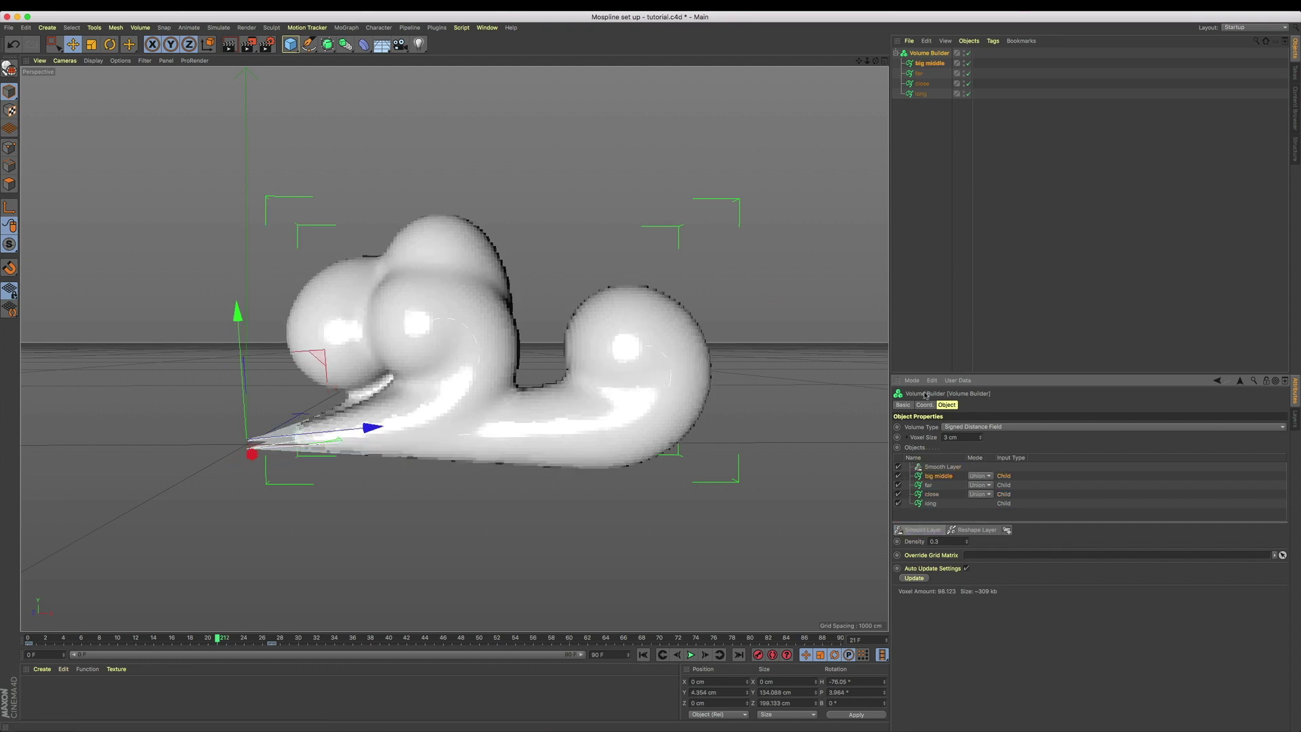
pyautogui.click(922, 341)
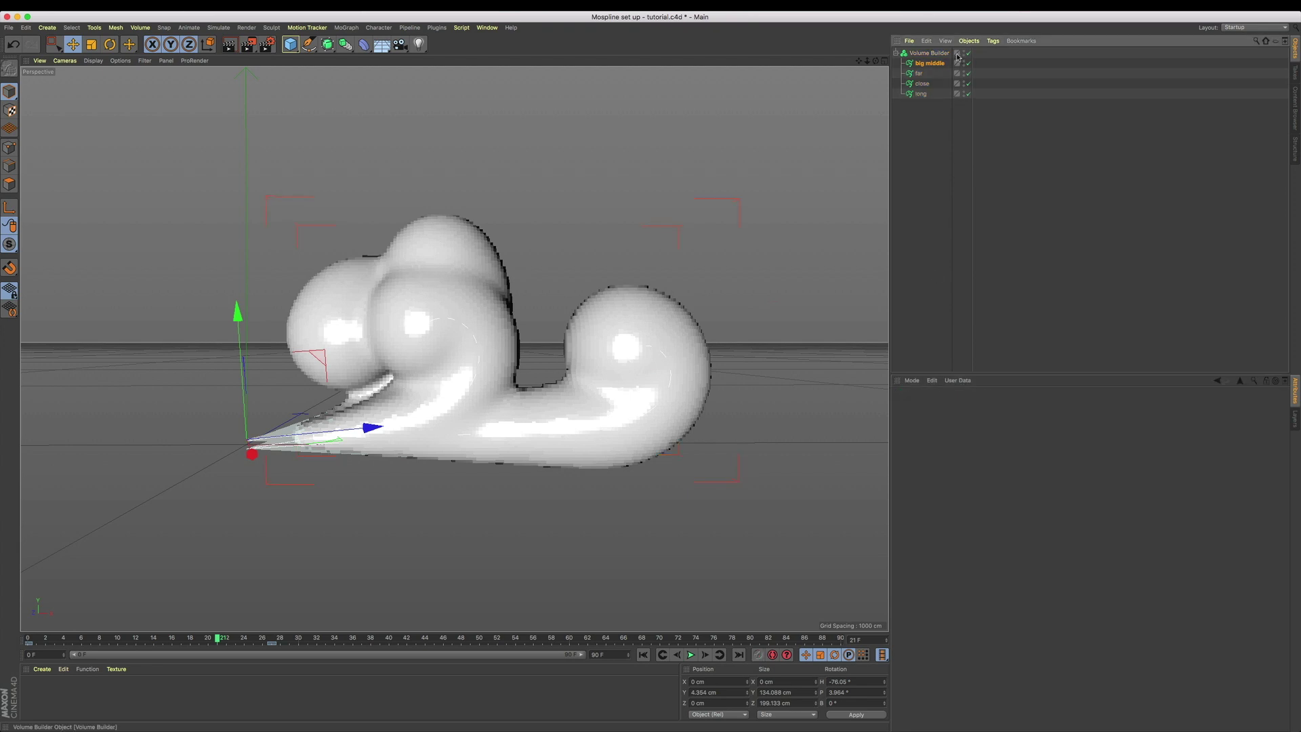
# - Add a Volume Mesher as parent of the Volume Builder and rename it "Smoke puff"
pyautogui.click(932, 53)
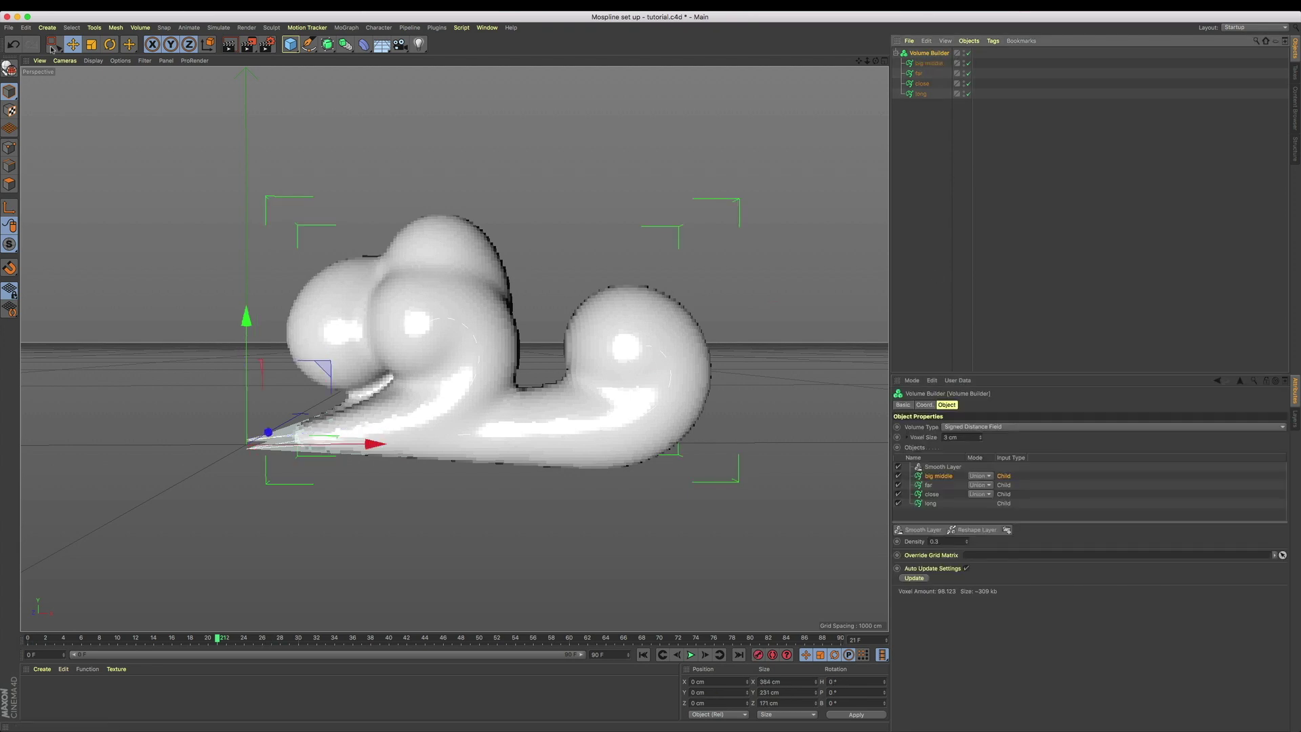
pyautogui.click(140, 28)
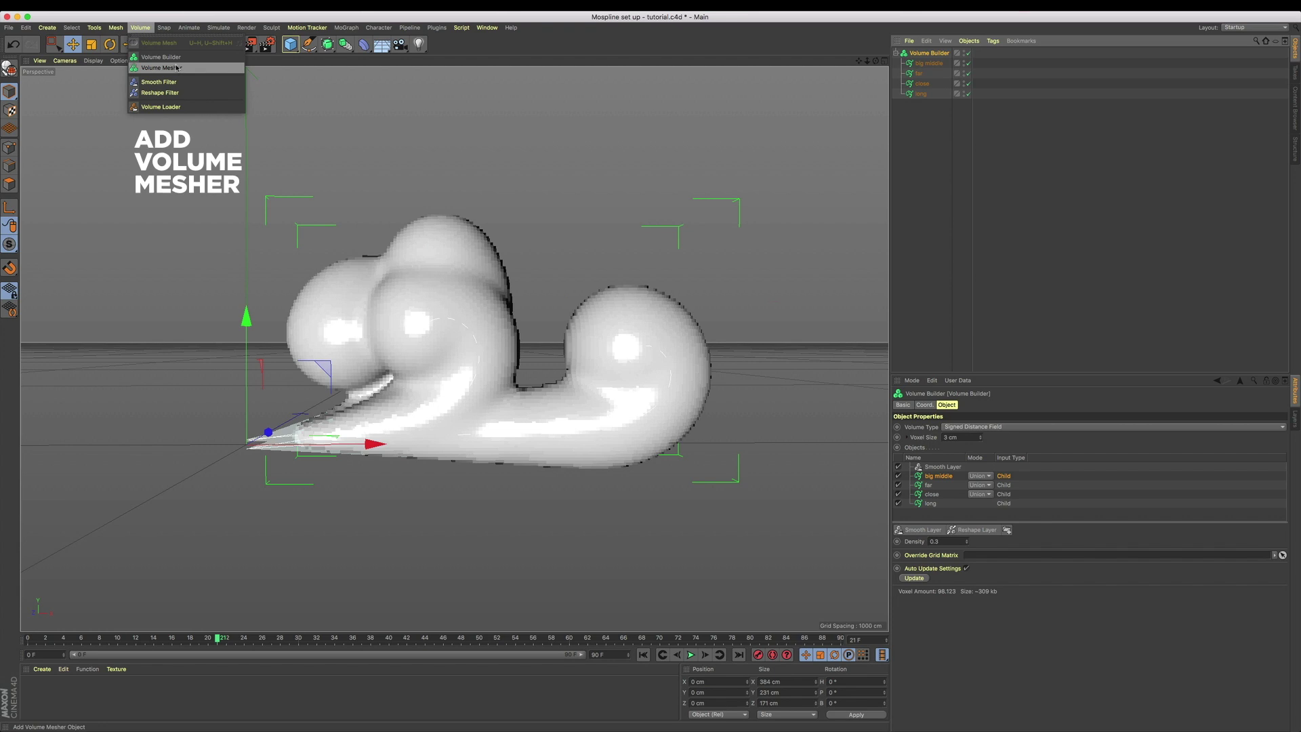
pyautogui.click(176, 68)
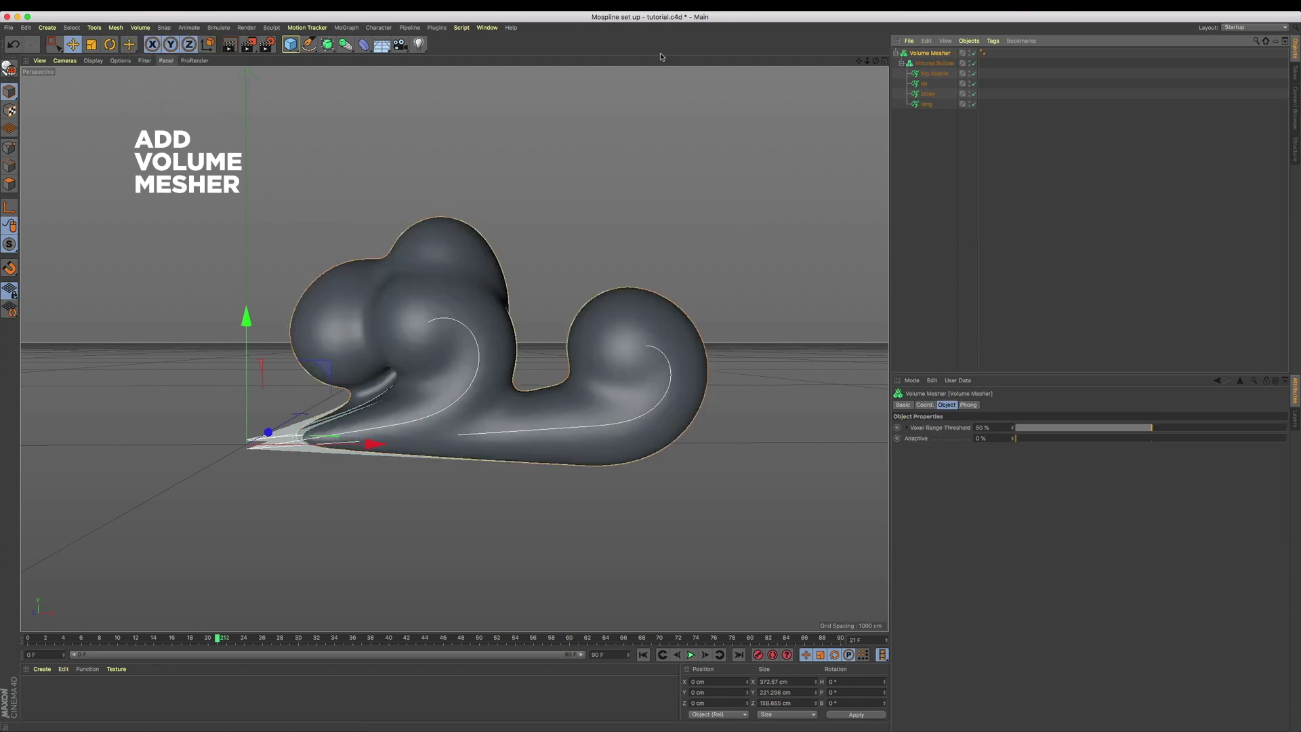
pyautogui.doubleClick(942, 53)
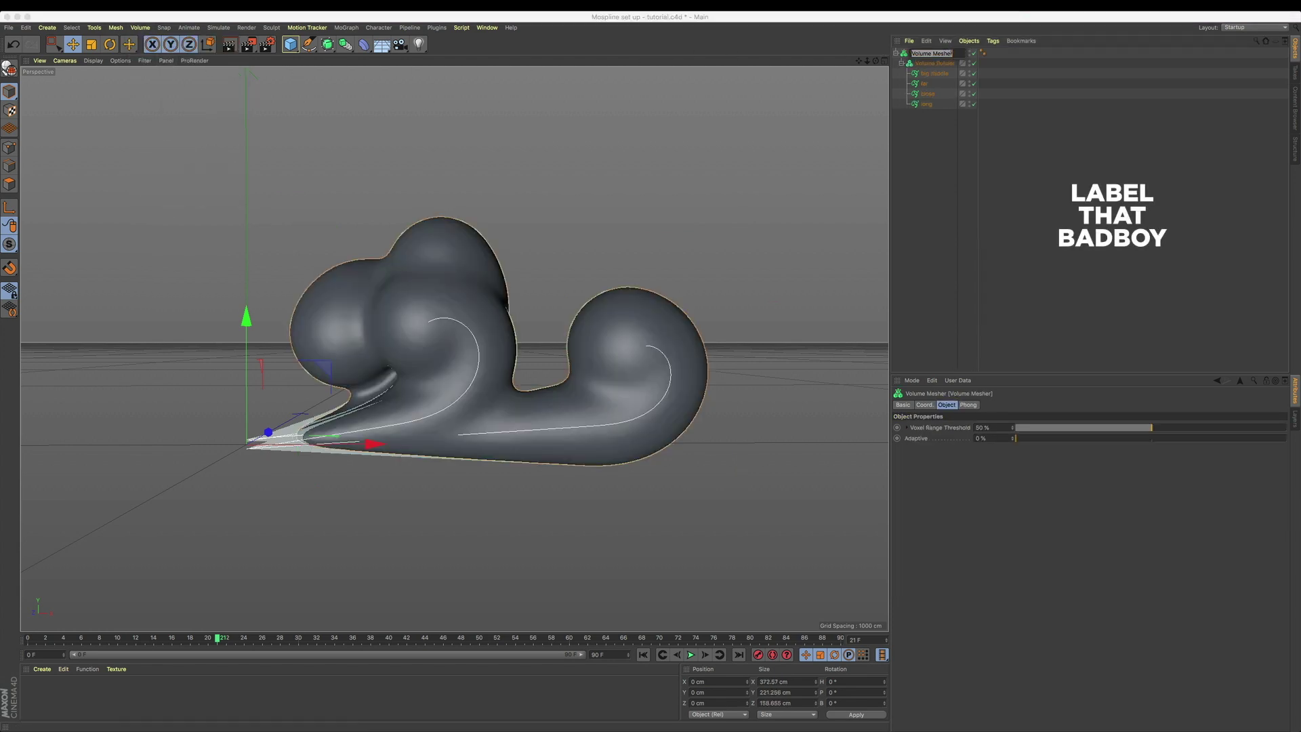
pyautogui.write('Smoke puff')
pyautogui.press('Return')
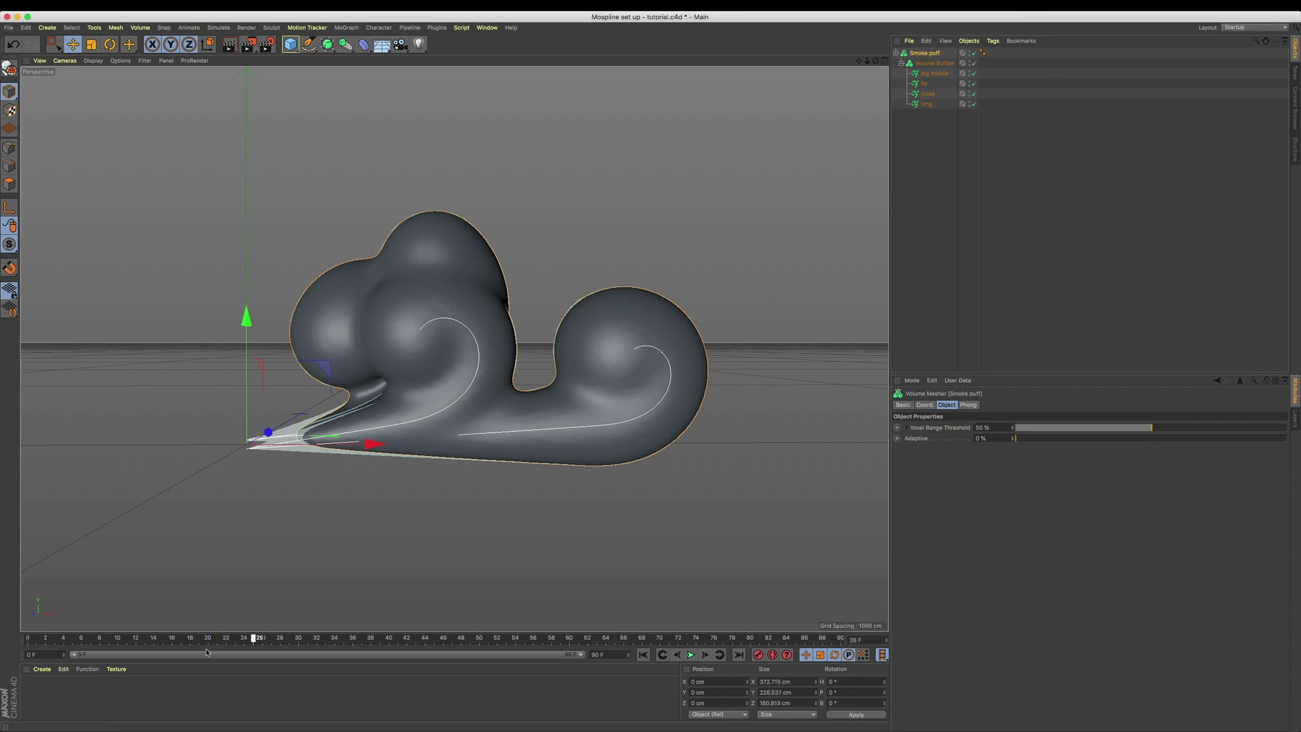
# - Duplicate the big middle, far, close and long MoSplines and place the copies above the originals inside the Volume Builder
pyautogui.click(924, 181)
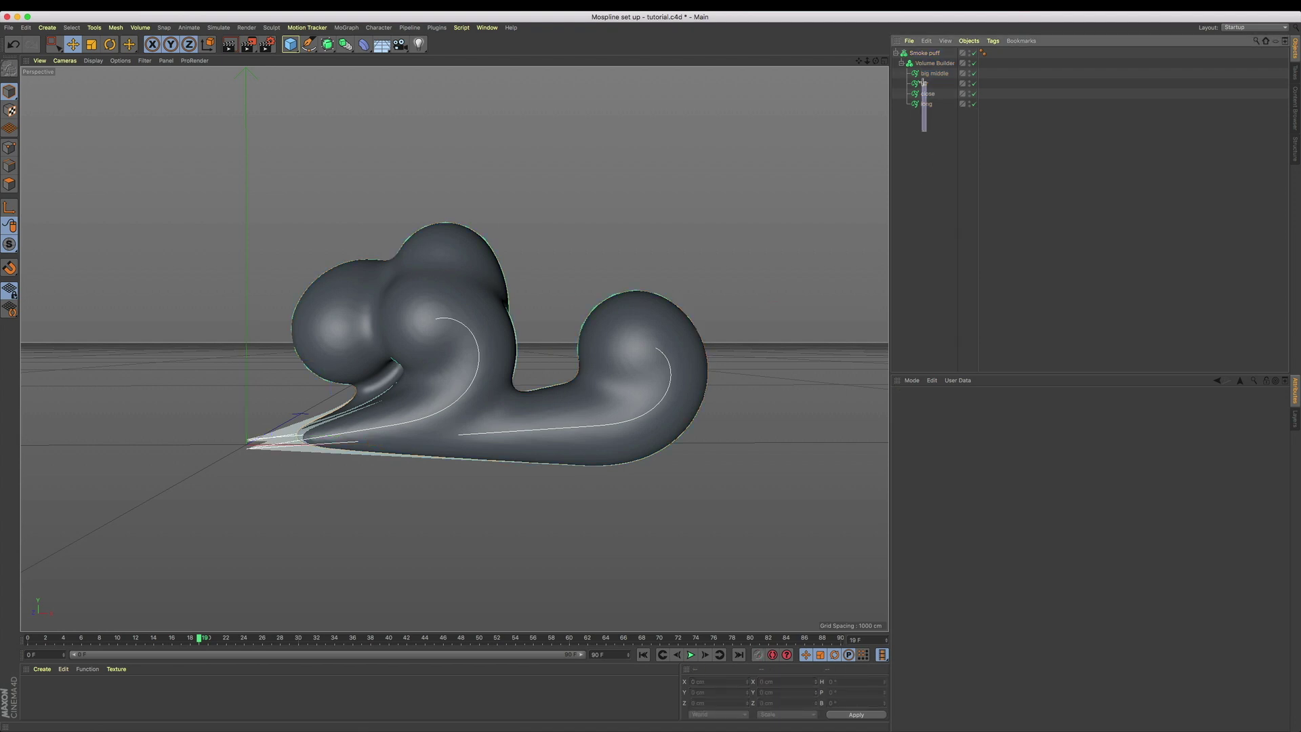
pyautogui.moveTo(926, 71); pyautogui.dragTo(929, 79)
pyautogui.press('super+c')
pyautogui.press('super+v')
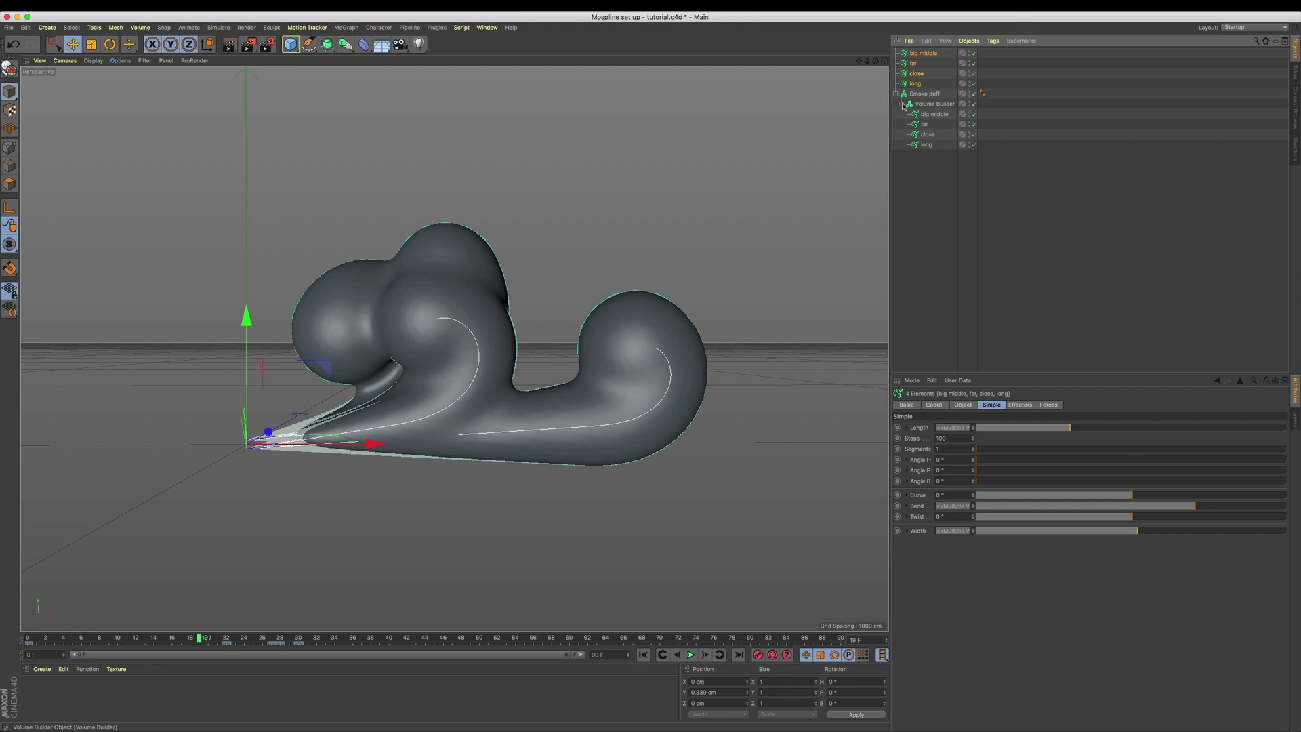
pyautogui.moveTo(923, 110); pyautogui.dragTo(924, 107)
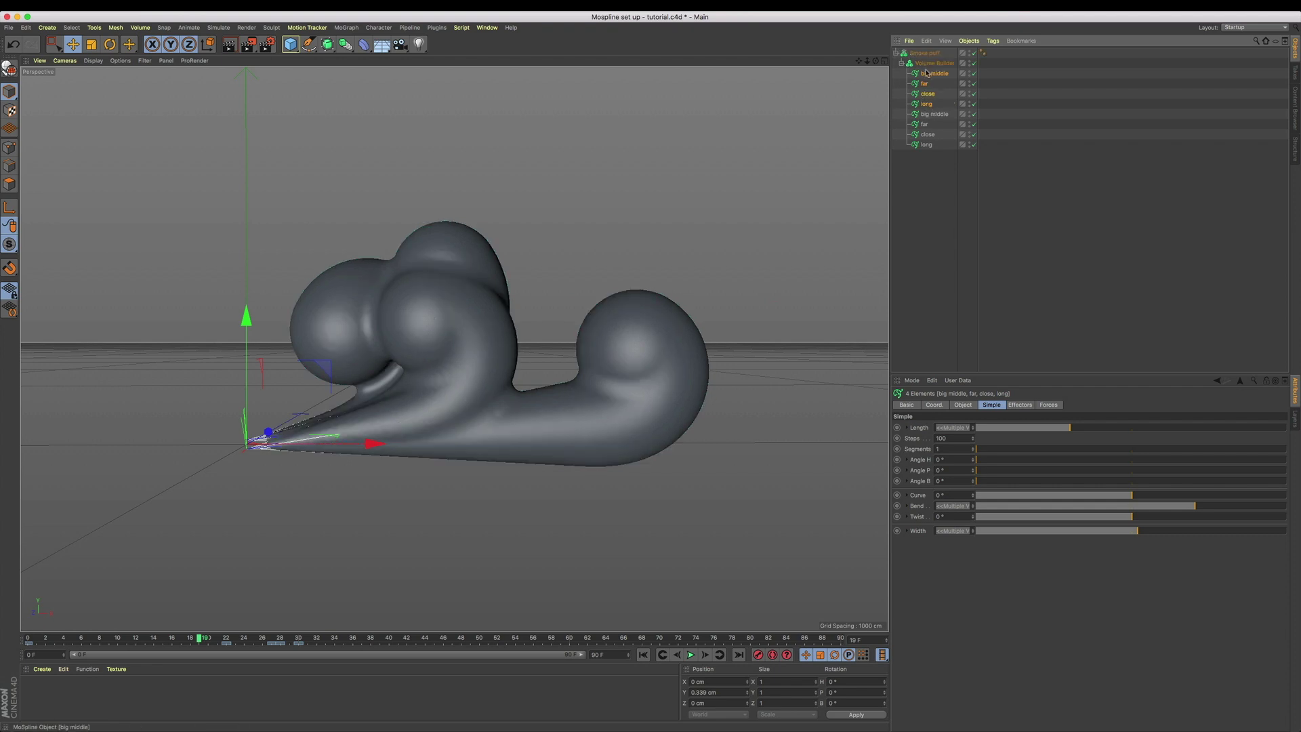
# - Place the four duplicated MoSplines below the Smooth Layer in the Volume Builder and set their mode to Subtract
pyautogui.click(935, 63)
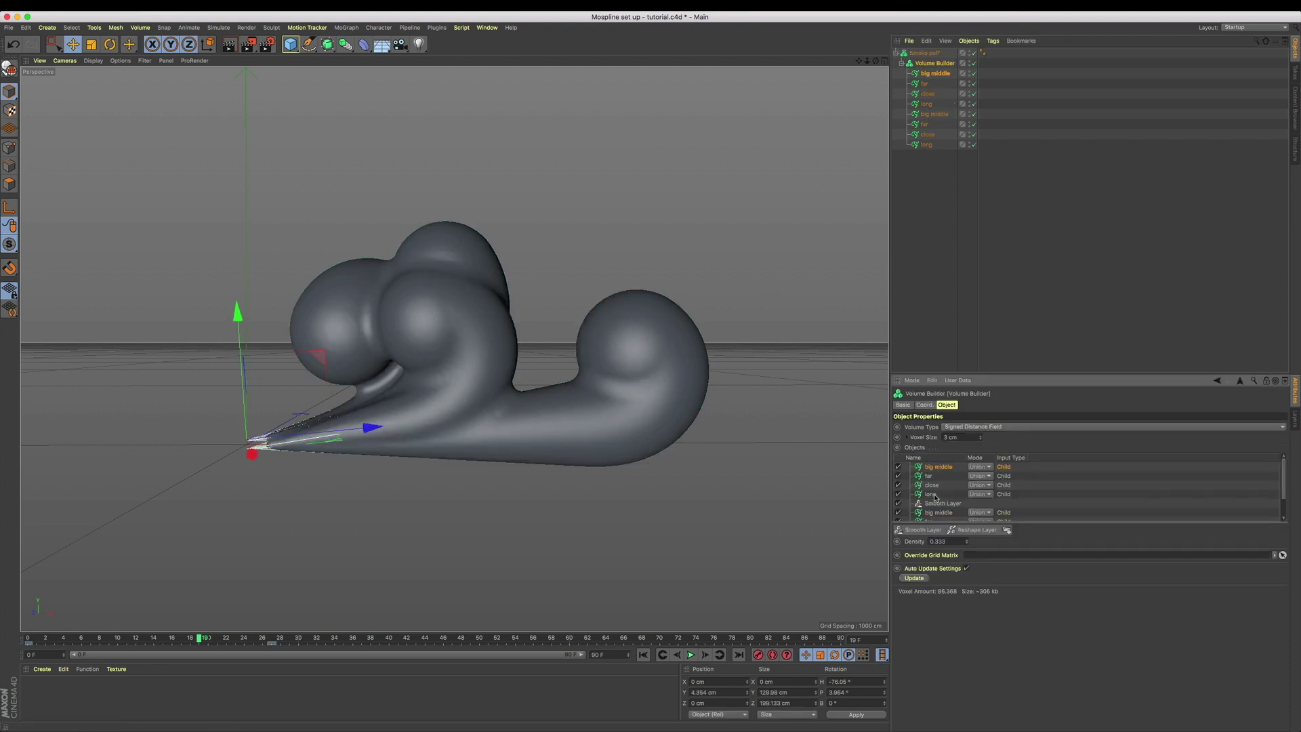
pyautogui.keyDown('shift'); pyautogui.click(931, 494); pyautogui.keyUp('shift')
pyautogui.moveTo(937, 486); pyautogui.dragTo(955, 505)
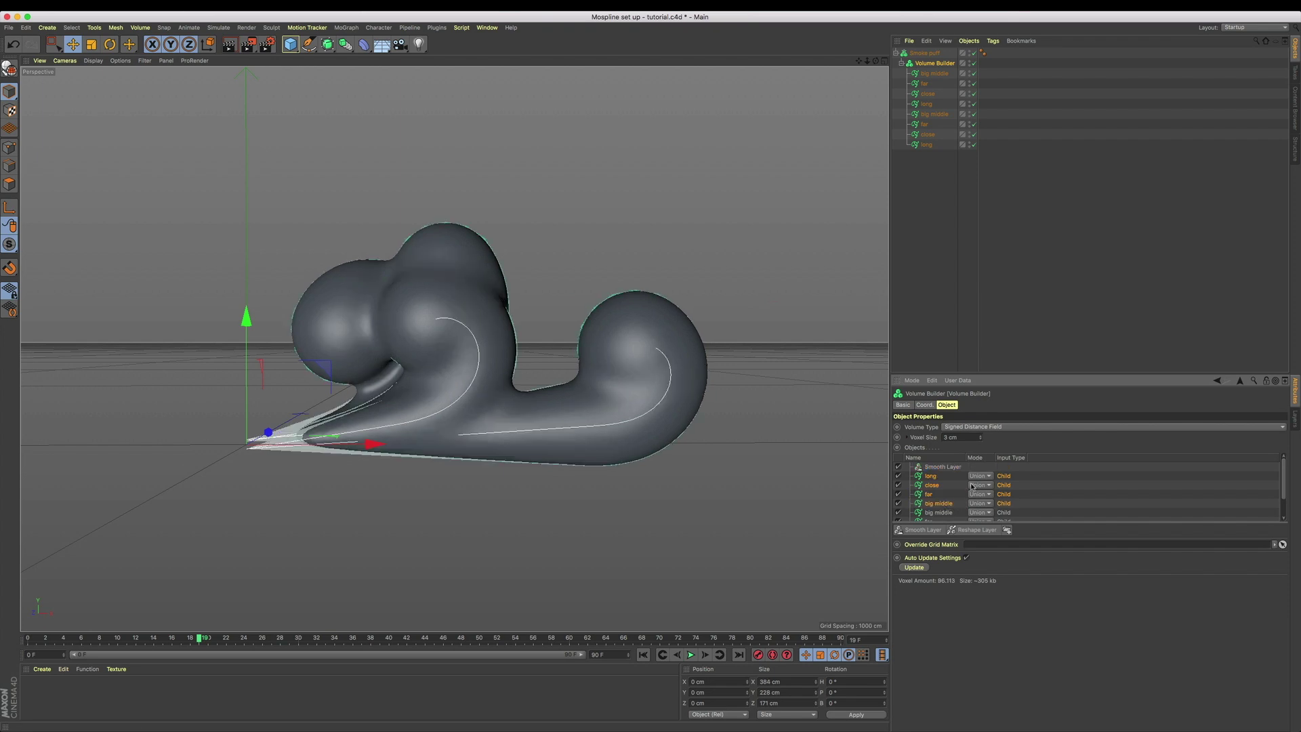
pyautogui.click(978, 479)
pyautogui.click(980, 497)
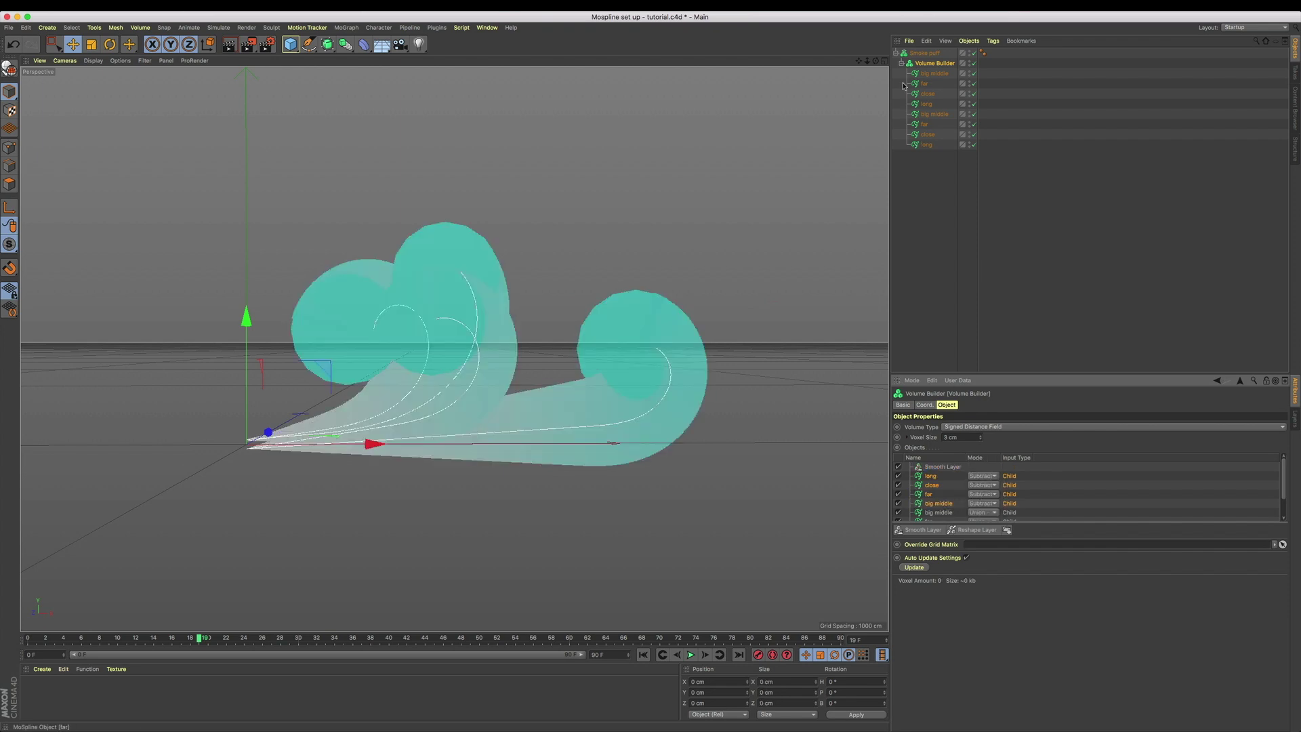
# - Rename the duplicates as "big middle - subtract", "far - subtract", "close - subtract" and "long - subtract"
pyautogui.doubleClick(934, 74)
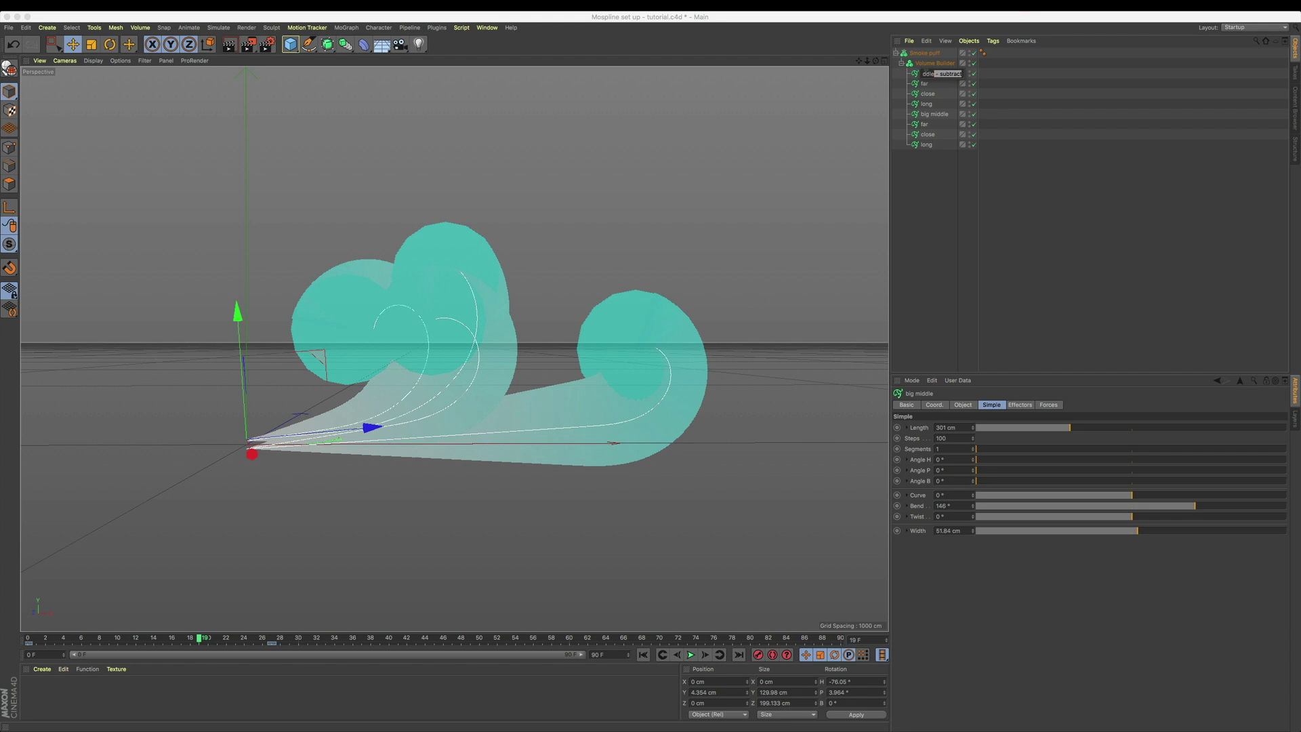
pyautogui.press('Return')
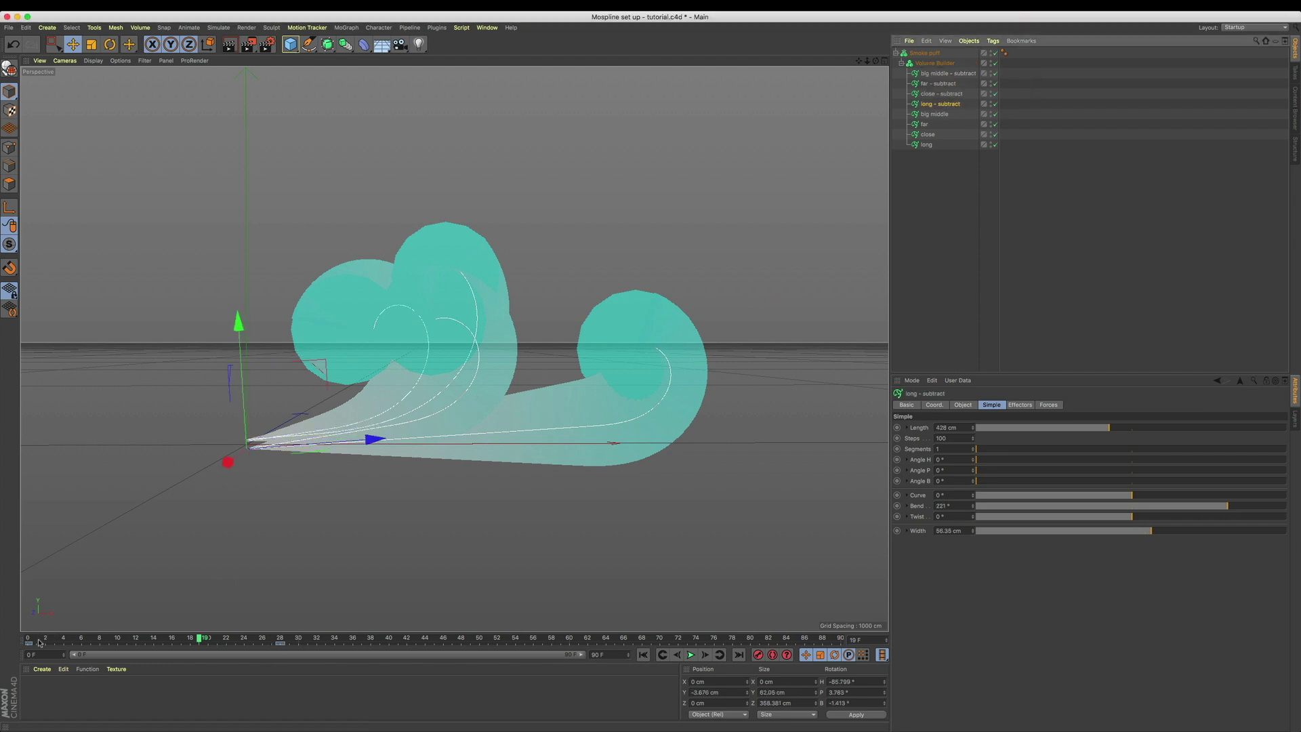
# - Move the starting 0% growth keyframes of the four subtract MoSplines to frame 10
pyautogui.moveTo(39, 643)
pyautogui.mouseDown()
pyautogui.moveTo(207, 639)
pyautogui.moveTo(28, 640)
pyautogui.mouseUp()
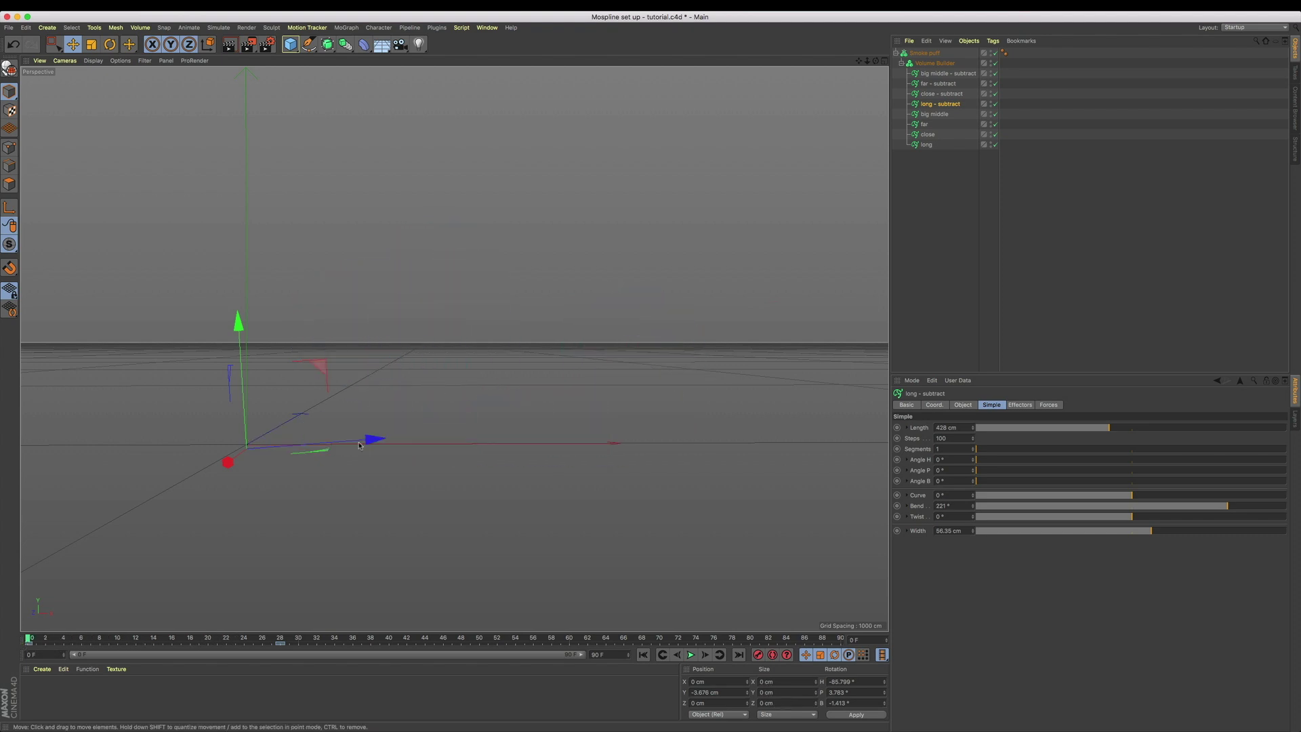
pyautogui.keyDown('shift'); pyautogui.click(938, 74); pyautogui.keyUp('shift')
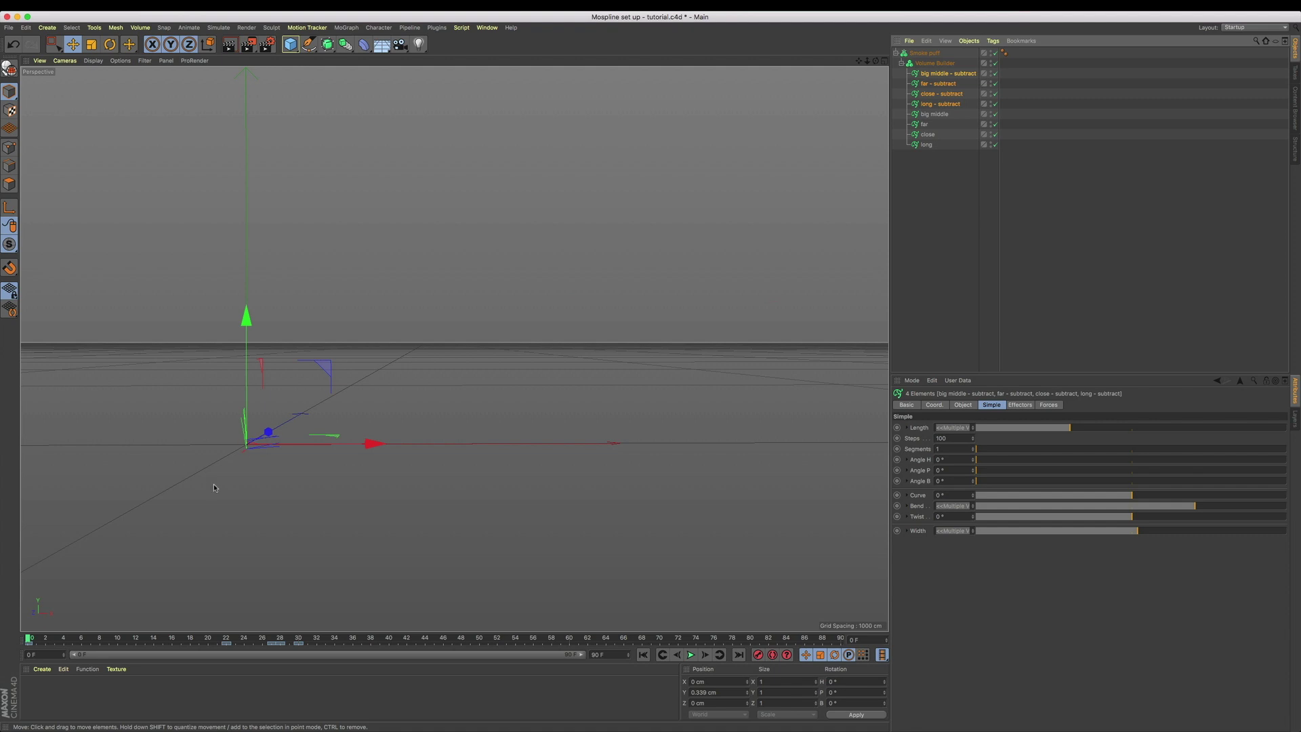
pyautogui.moveTo(60, 646); pyautogui.dragTo(122, 652)
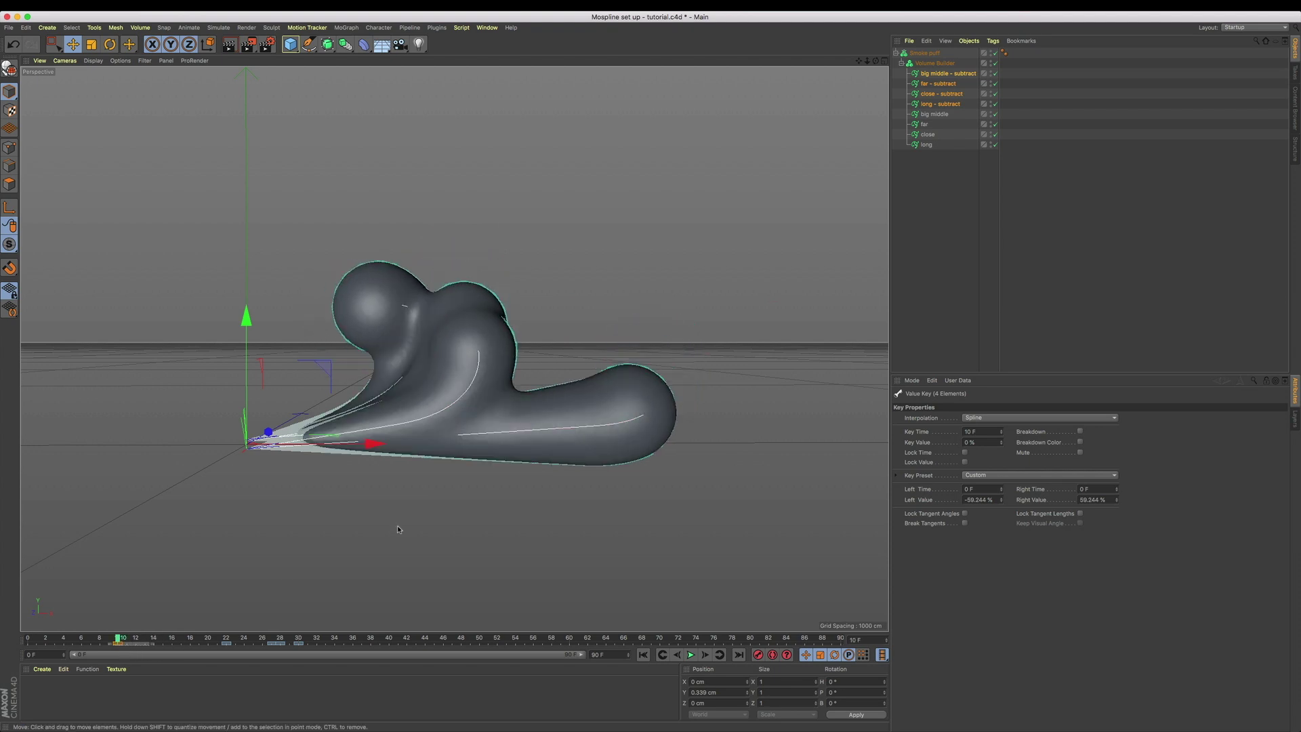
pyautogui.click(969, 230)
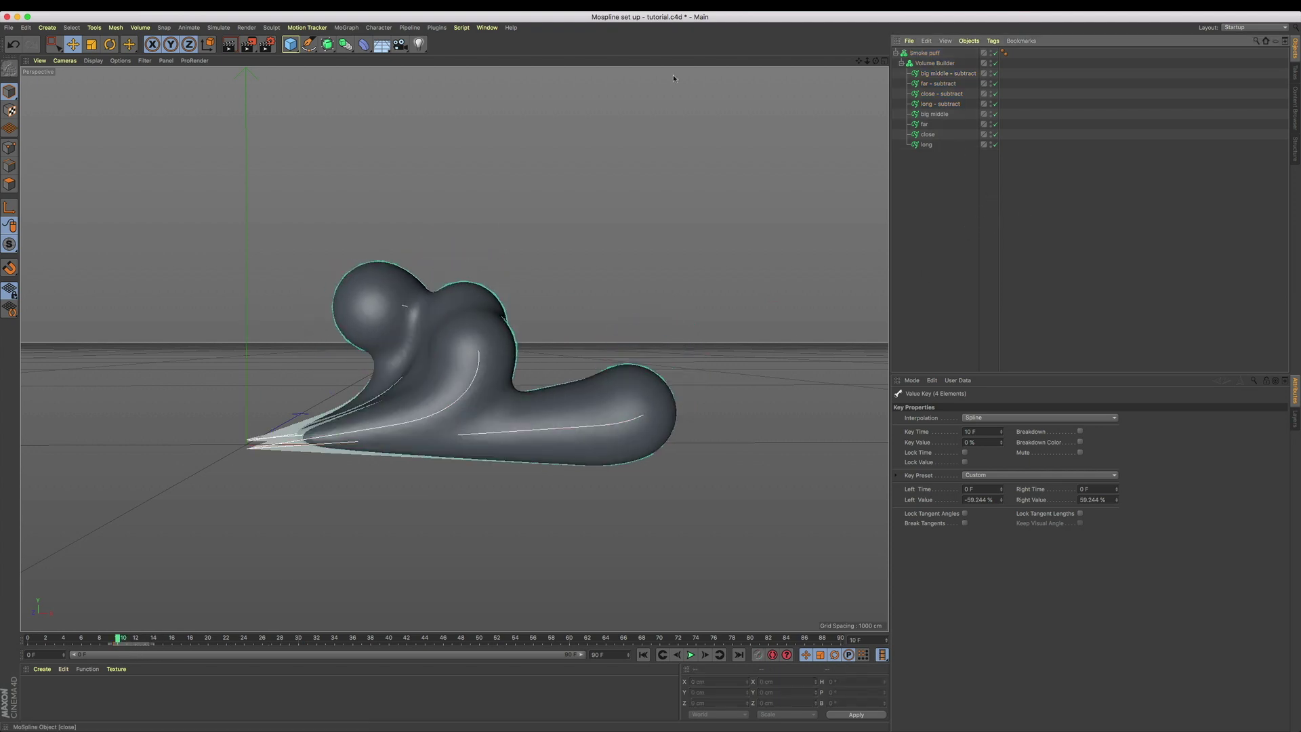
# - Create a Random Field and show its field settings
pyautogui.click(47, 27)
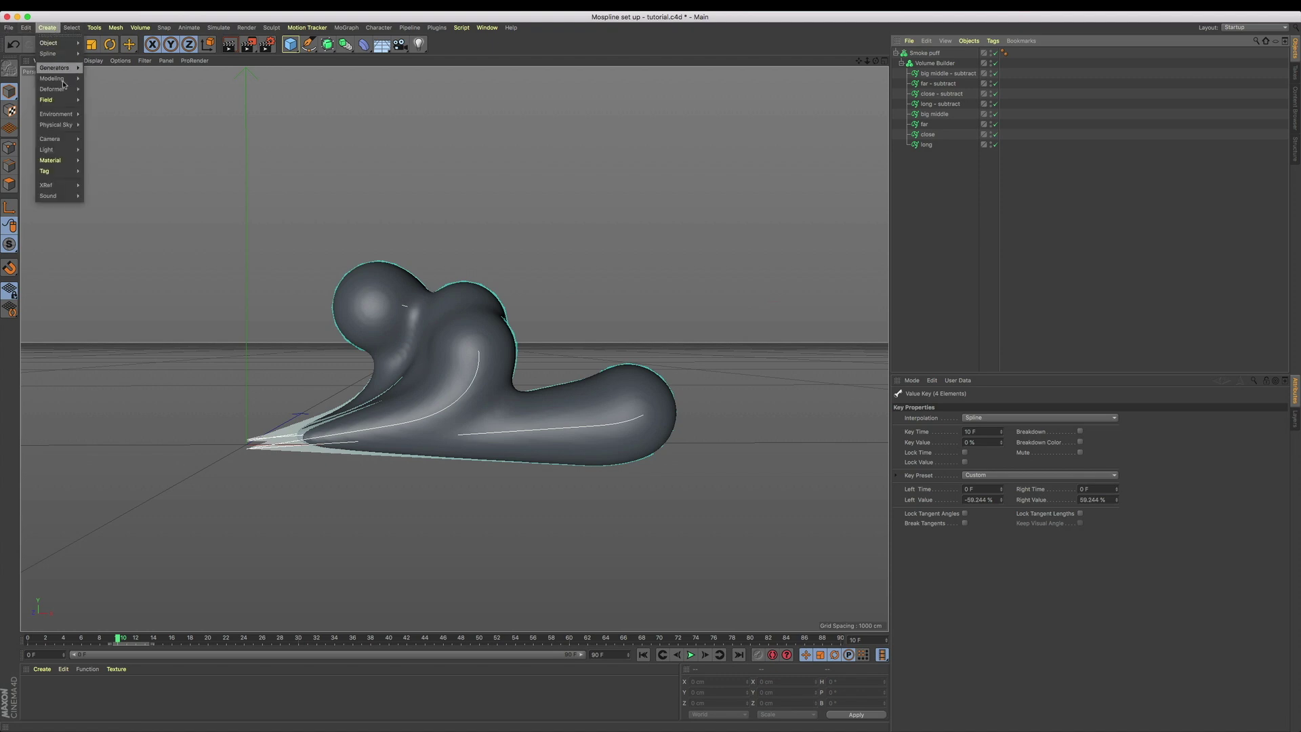
pyautogui.moveTo(57, 99)
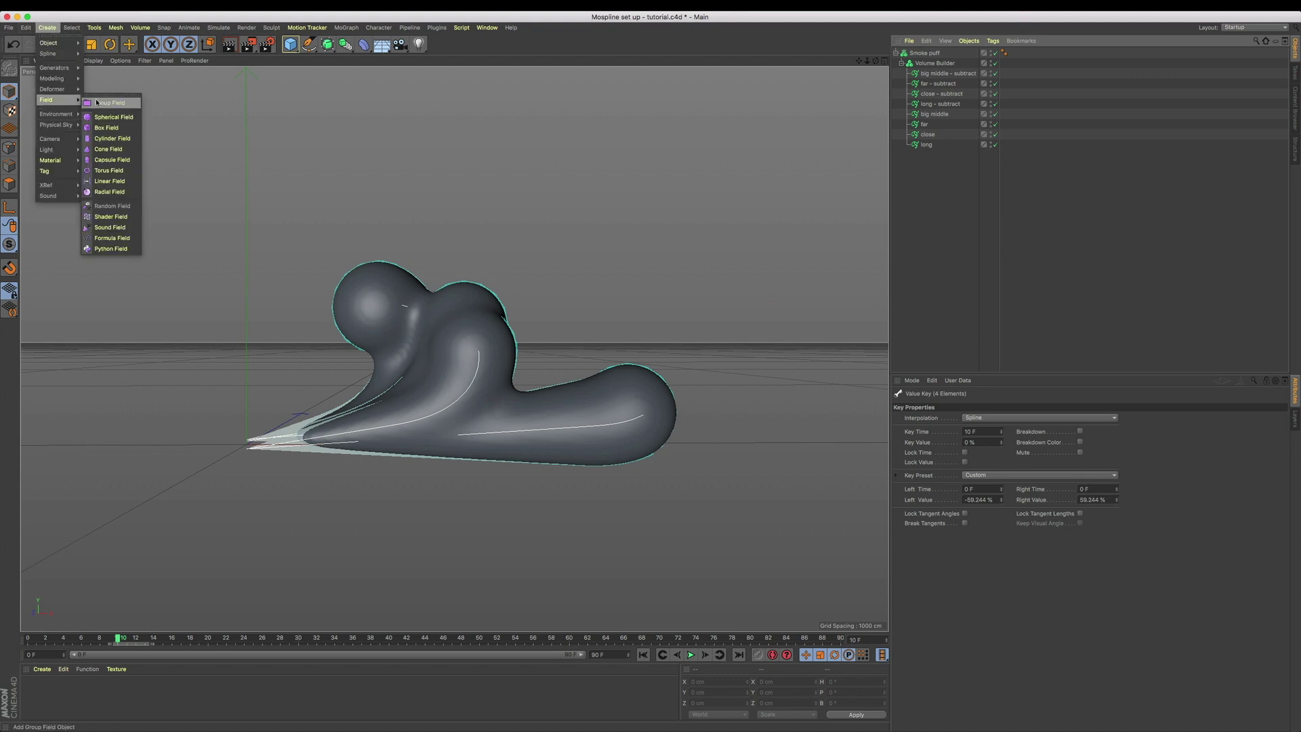
pyautogui.click(115, 205)
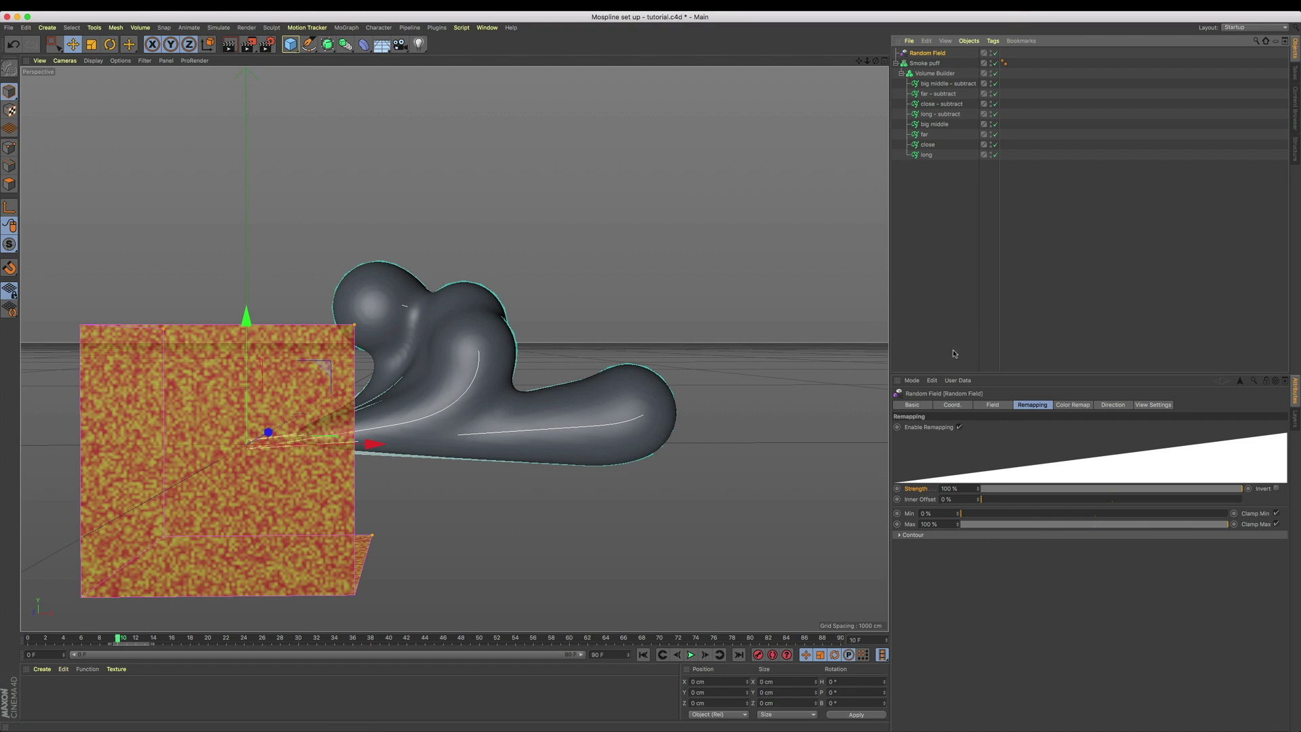
pyautogui.click(993, 407)
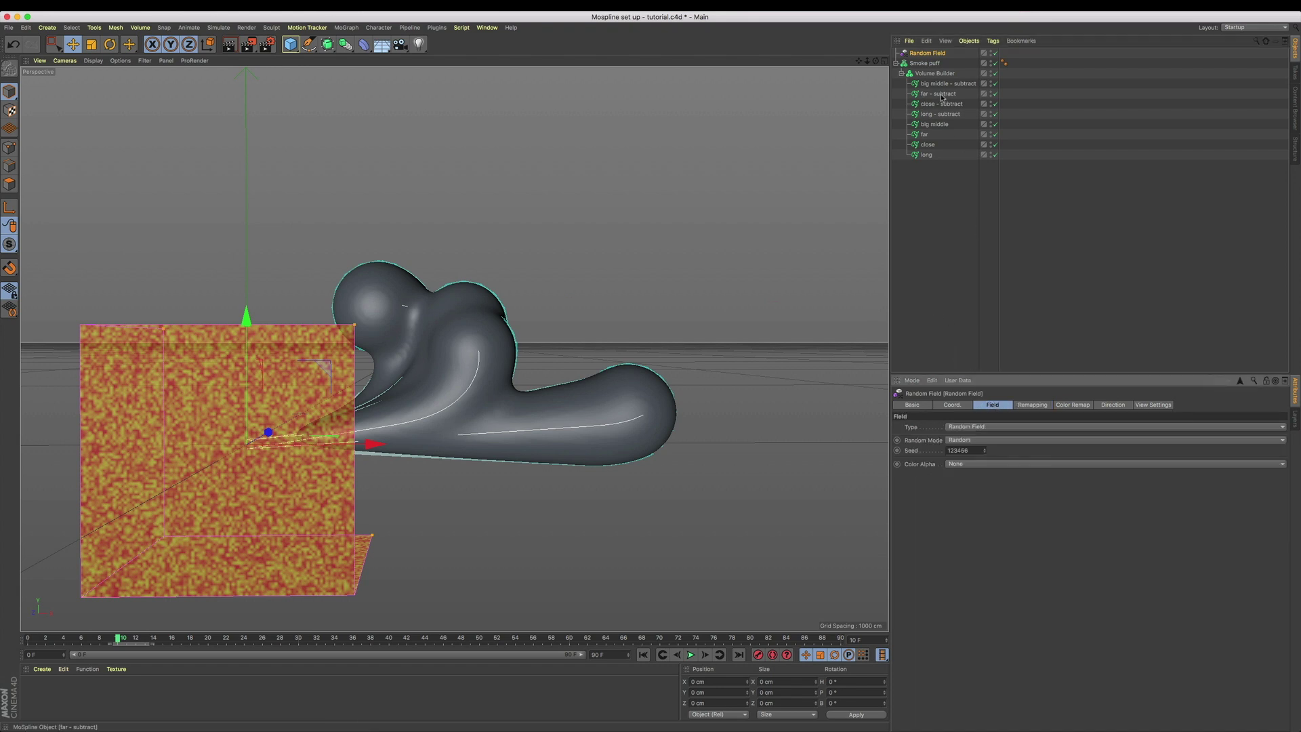
# - Put the Random Field into the Volume Builder, place it directly below the Smooth Layer and set its mode to Subtract
pyautogui.moveTo(929, 56); pyautogui.dragTo(933, 74)
pyautogui.click(935, 63)
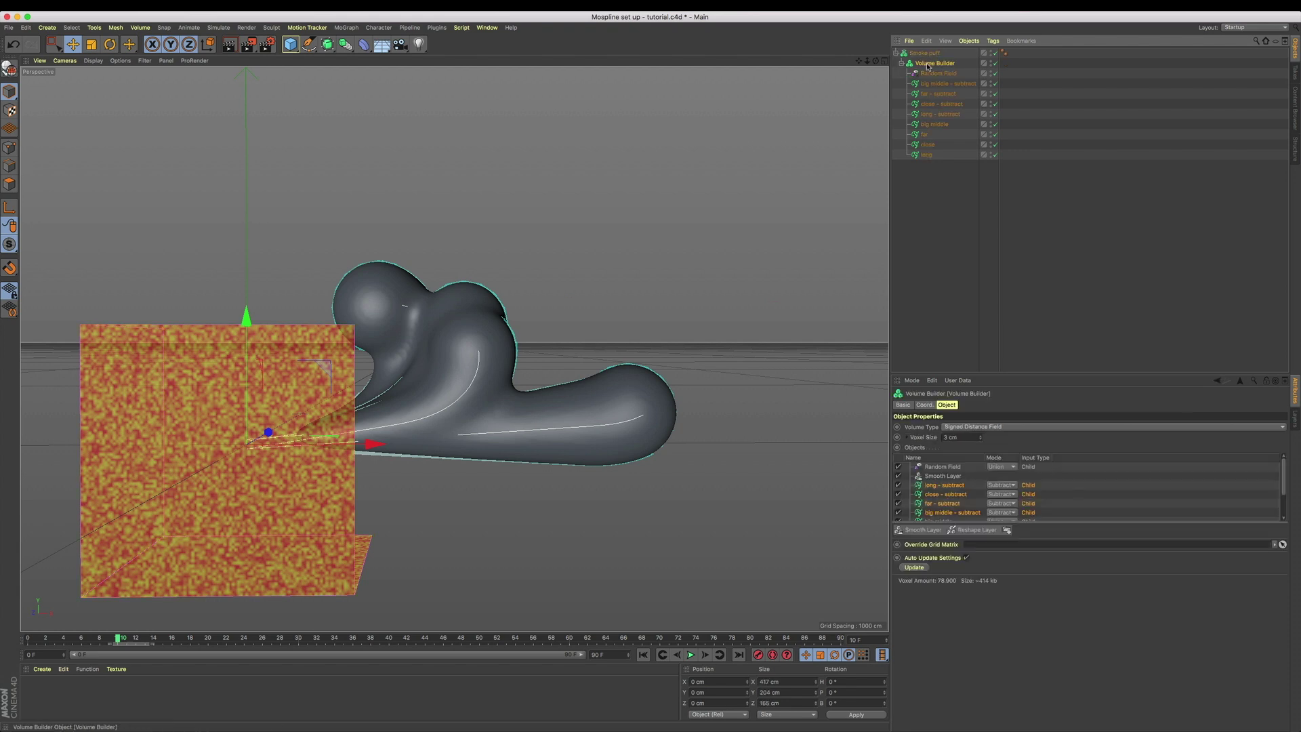
pyautogui.moveTo(942, 467); pyautogui.dragTo(942, 482)
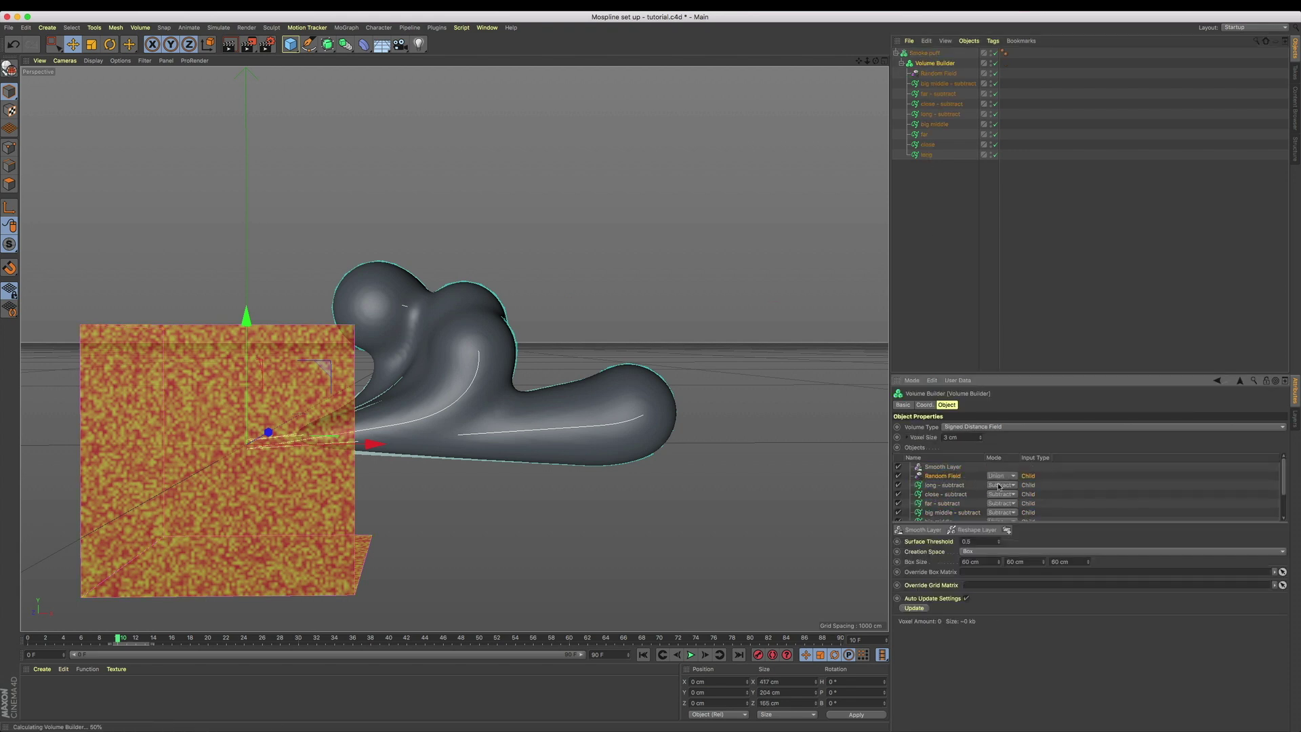
pyautogui.click(1001, 476)
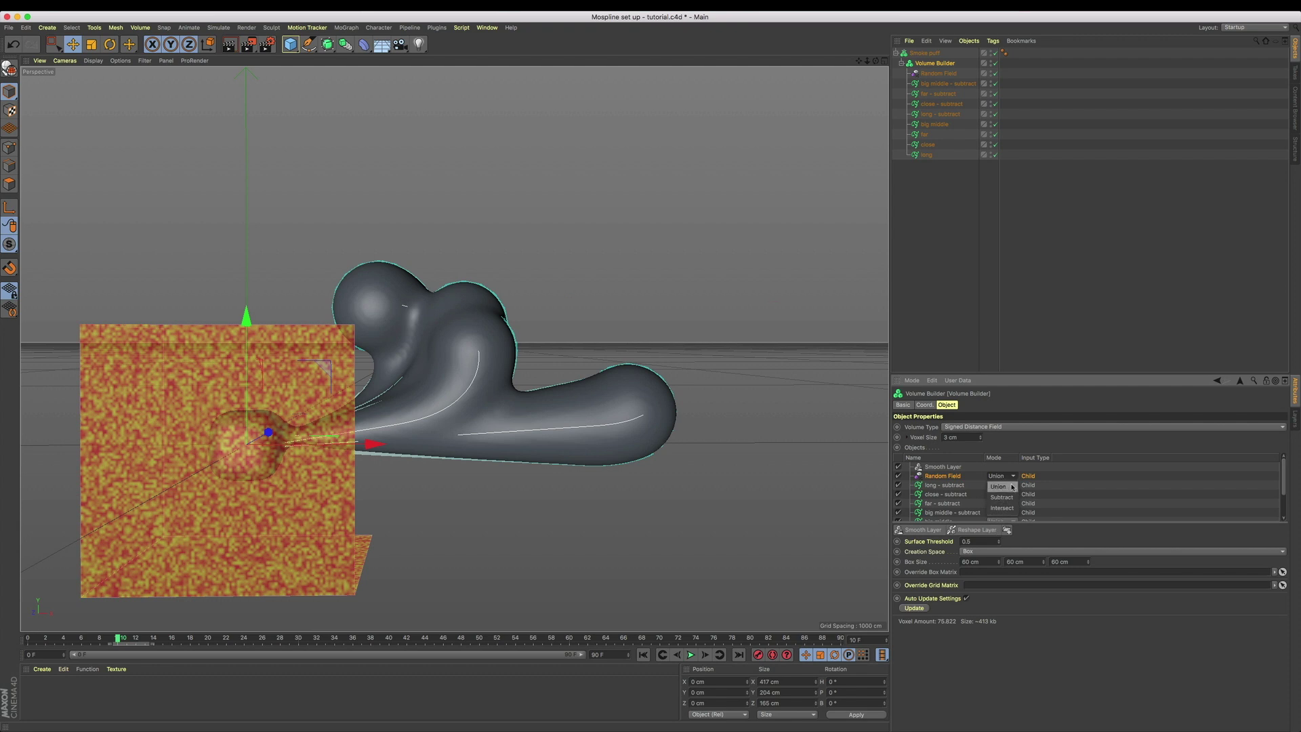
pyautogui.click(1006, 496)
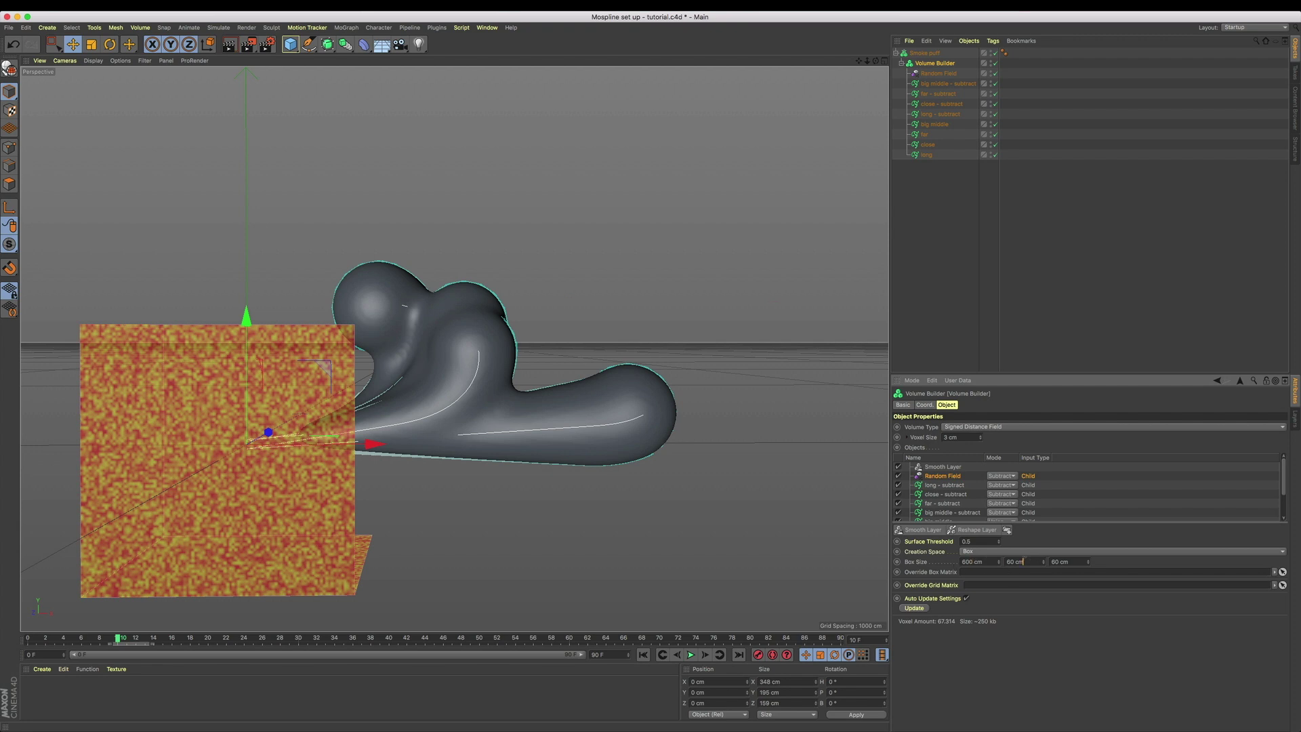
# - Set the Random Field's creation box size in the Volume Builder to 600 x 200 x 200 cm
pyautogui.press('Return')
pyautogui.write('200')
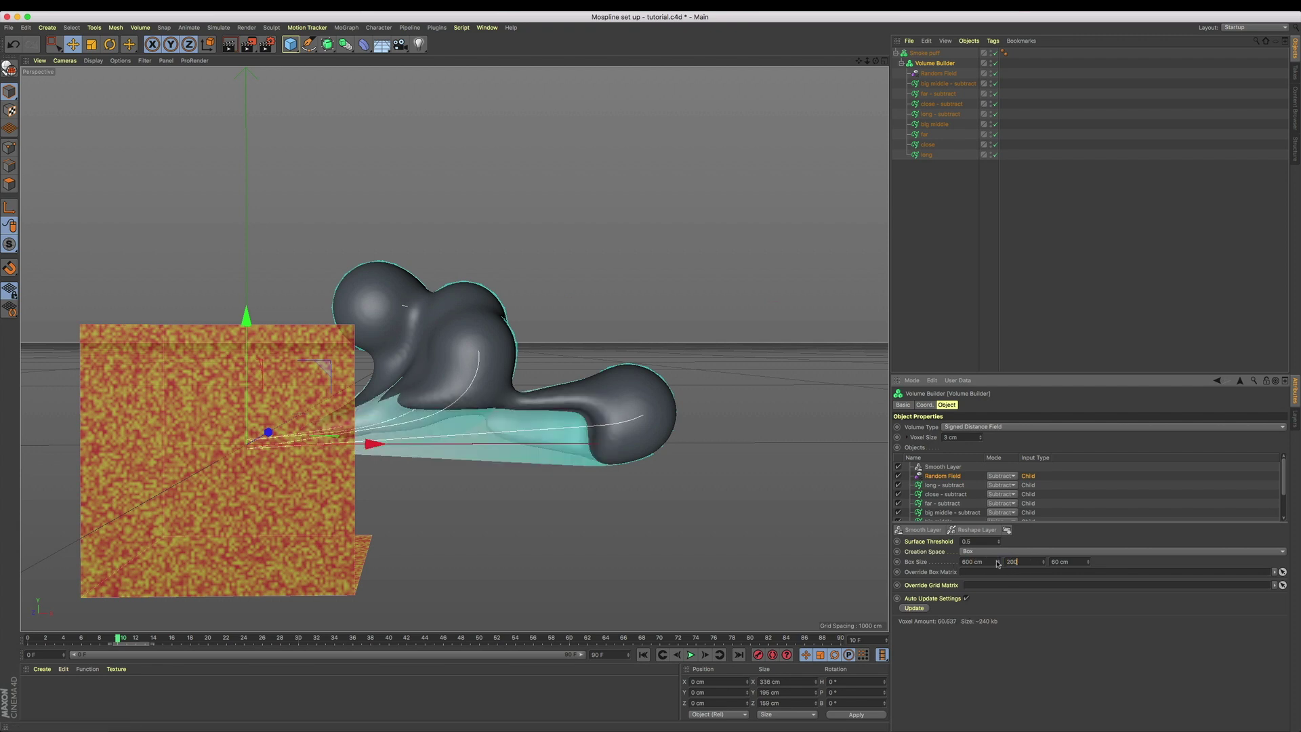
pyautogui.write('200')
pyautogui.press('Return')
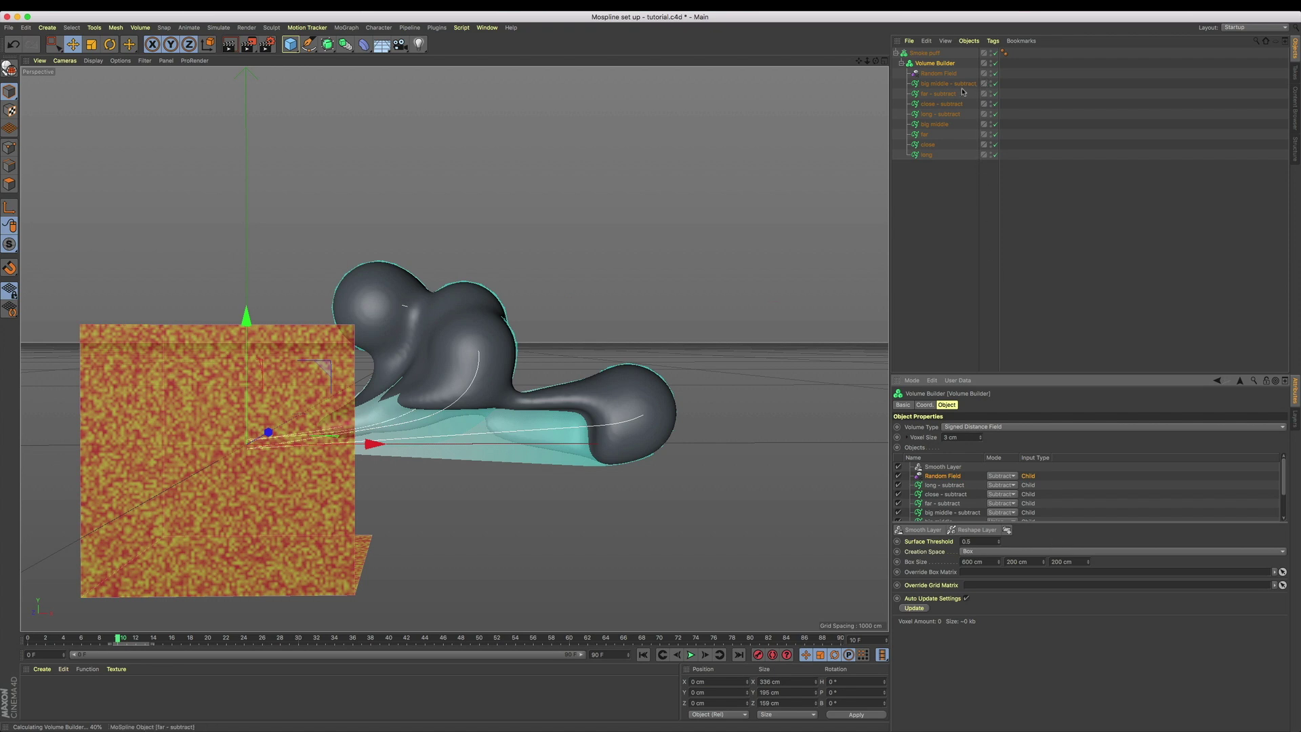
# - Isolate the Random Field by disabling all eight MoSplines and set its Random Mode to Noise
pyautogui.click(995, 84)
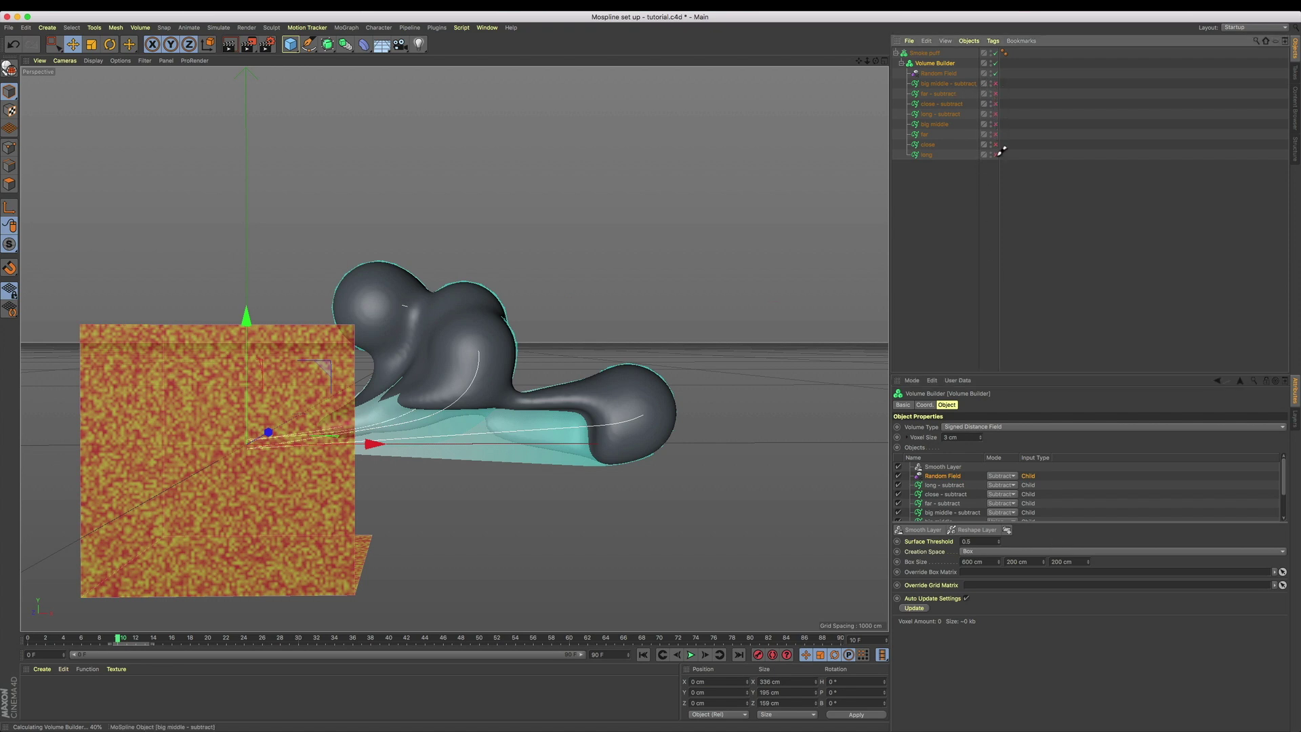
pyautogui.click(939, 74)
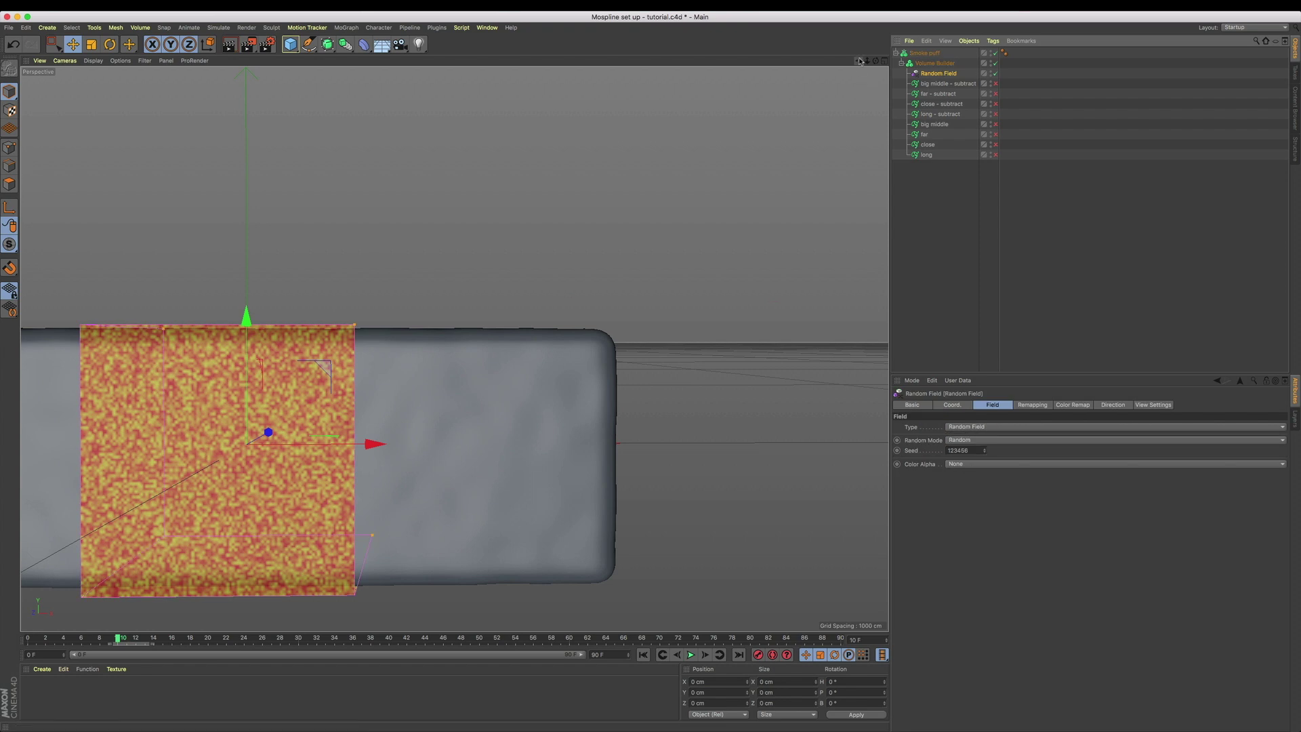
pyautogui.moveTo(859, 61); pyautogui.dragTo(864, 63)
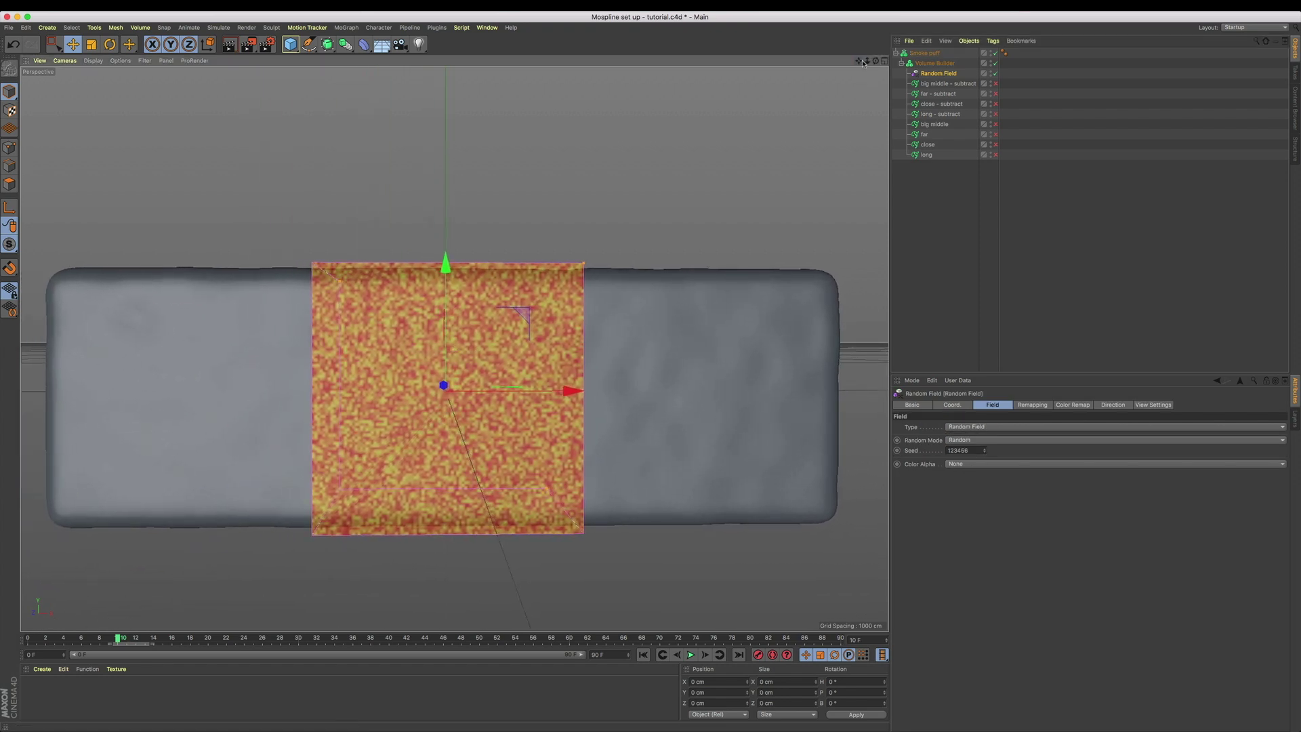
pyautogui.click(960, 441)
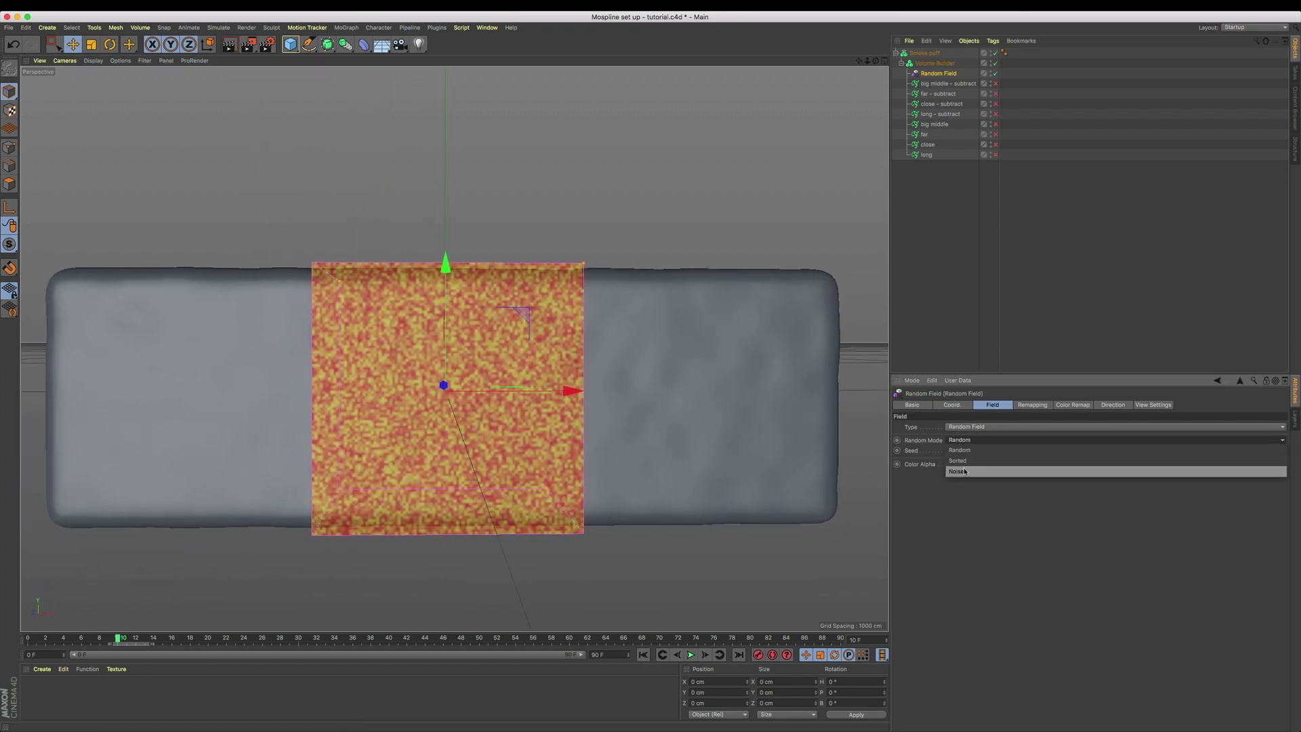
pyautogui.click(964, 471)
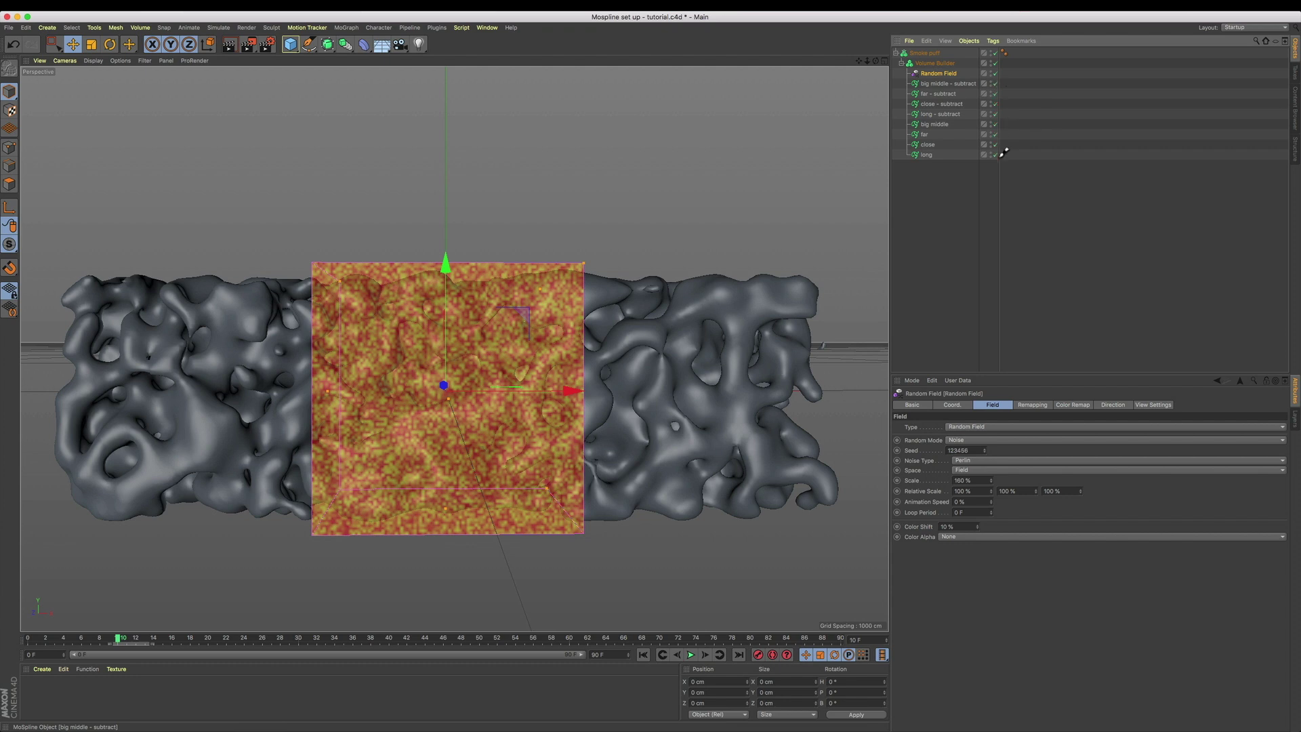
# - Re-enable the eight MoSplines and move them together to about X -158 cm, Y -63 cm
pyautogui.moveTo(1003, 155); pyautogui.dragTo(1003, 82)
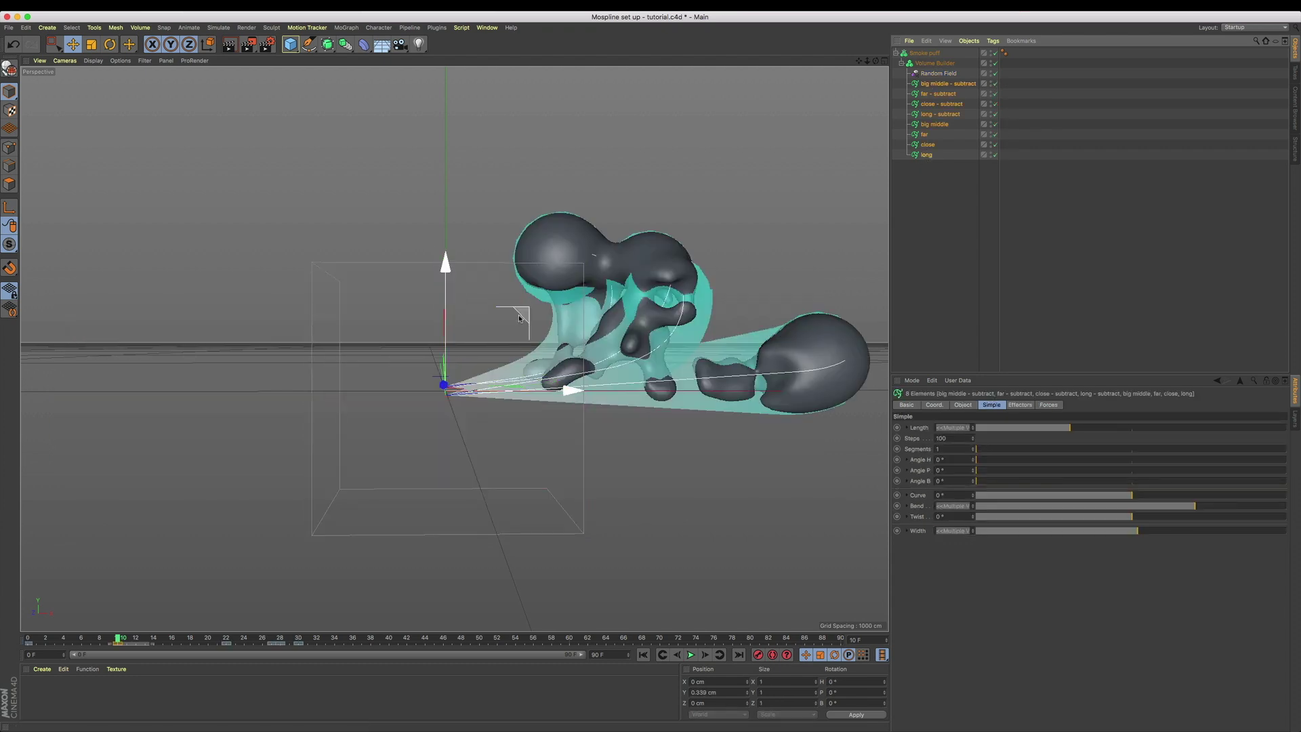
pyautogui.moveTo(519, 317); pyautogui.dragTo(335, 392)
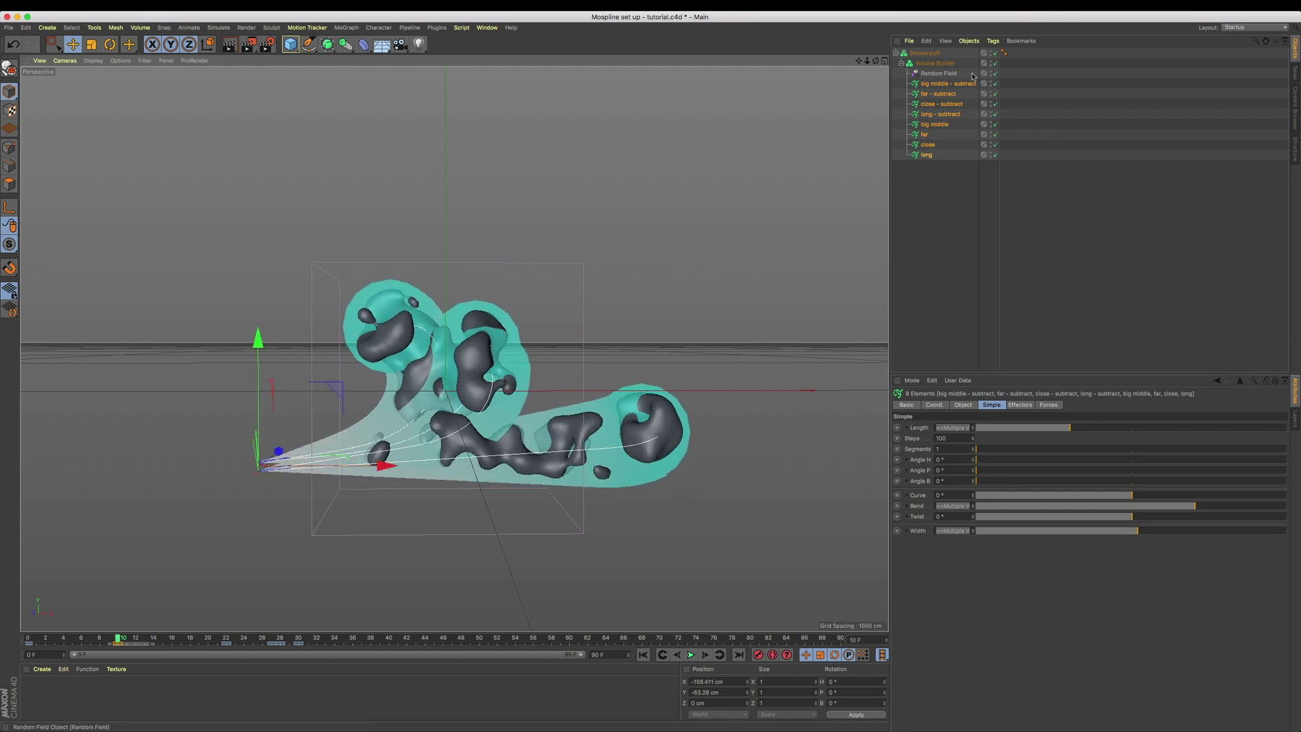
# - Disable the Random Field and keyframe its remapping Strength at 100% on frame 15
pyautogui.click(995, 73)
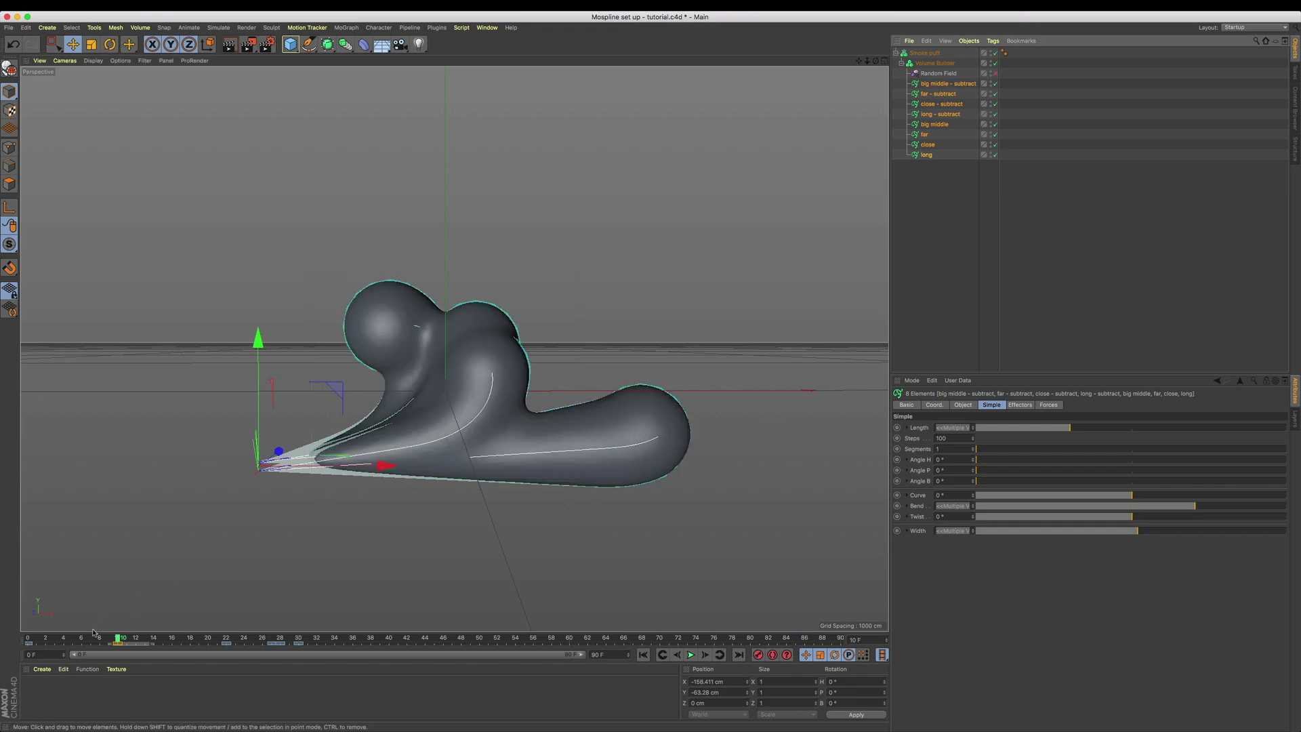
pyautogui.moveTo(92, 639); pyautogui.dragTo(162, 644)
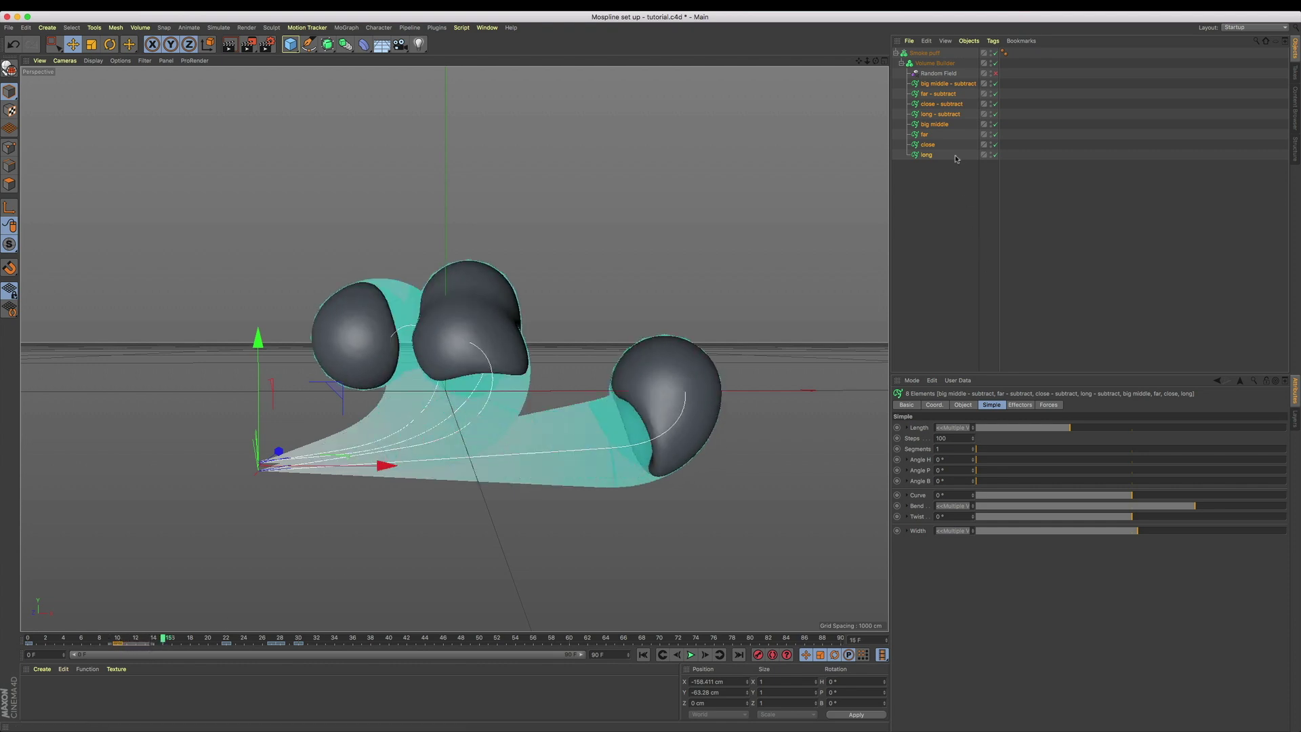
pyautogui.click(948, 74)
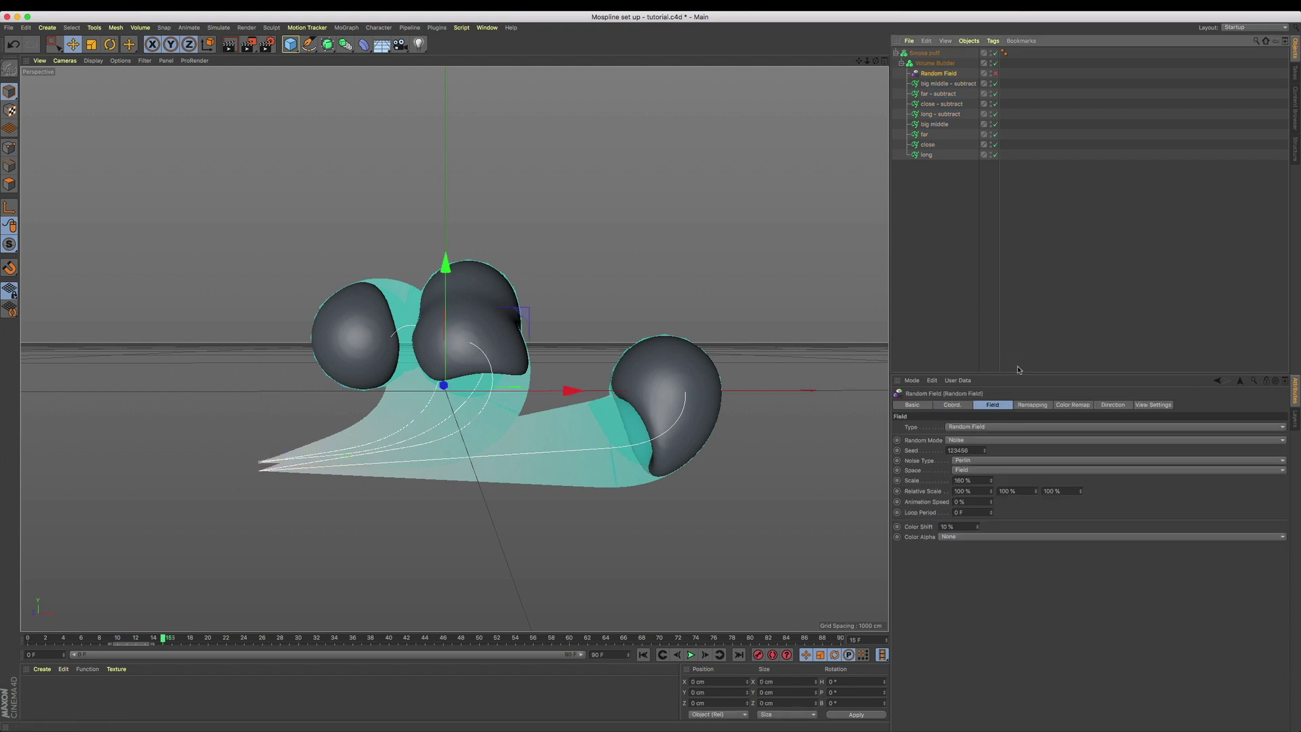
pyautogui.click(1030, 406)
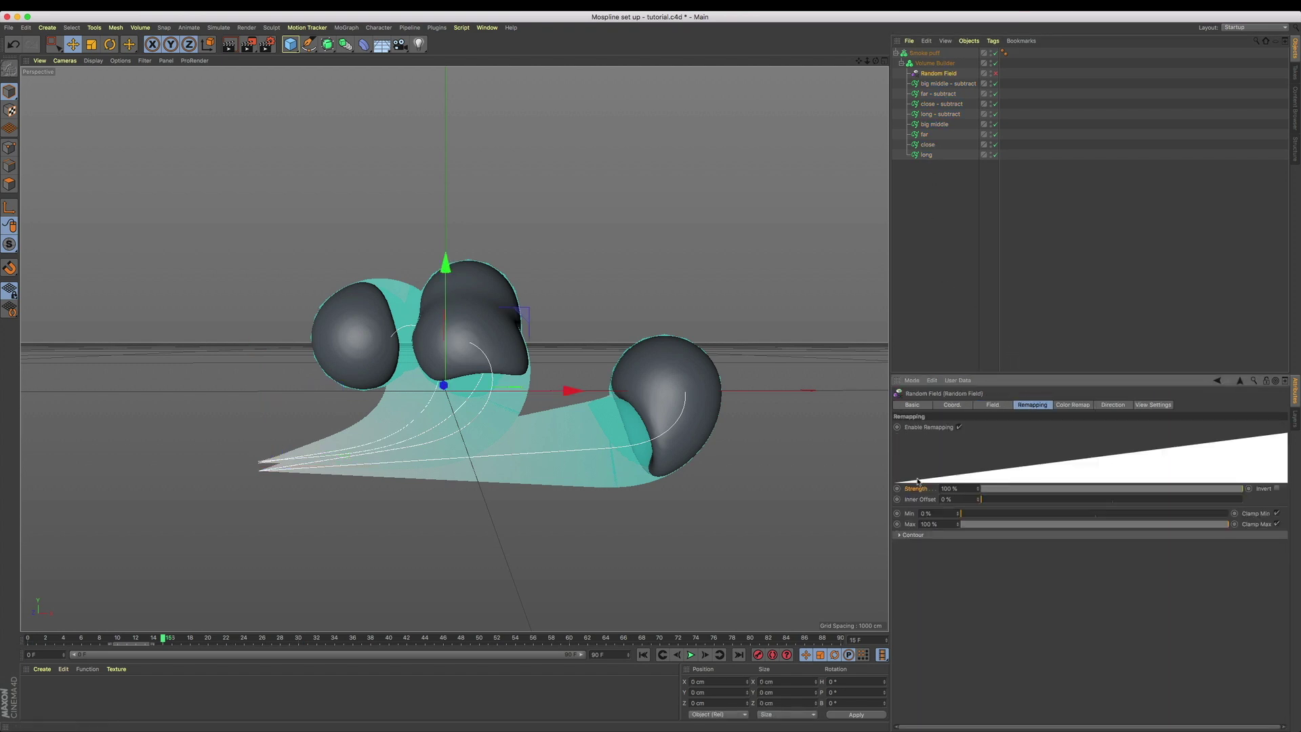
pyautogui.keyDown('ctrl'); pyautogui.click(897, 488); pyautogui.keyUp('ctrl')
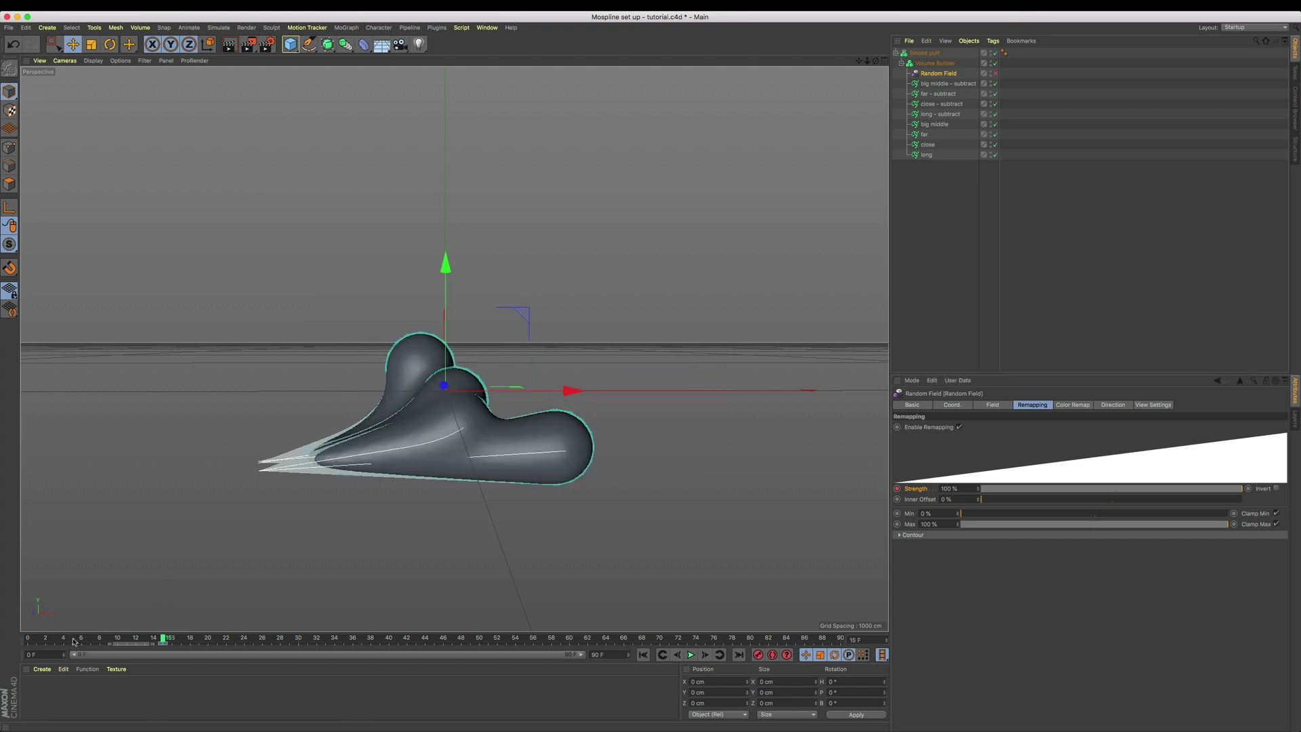
# - Keyframe the Random Field's remapping Strength at 0% on frame 5, re-enable the field and check the transition
pyautogui.moveTo(998, 493); pyautogui.dragTo(975, 494)
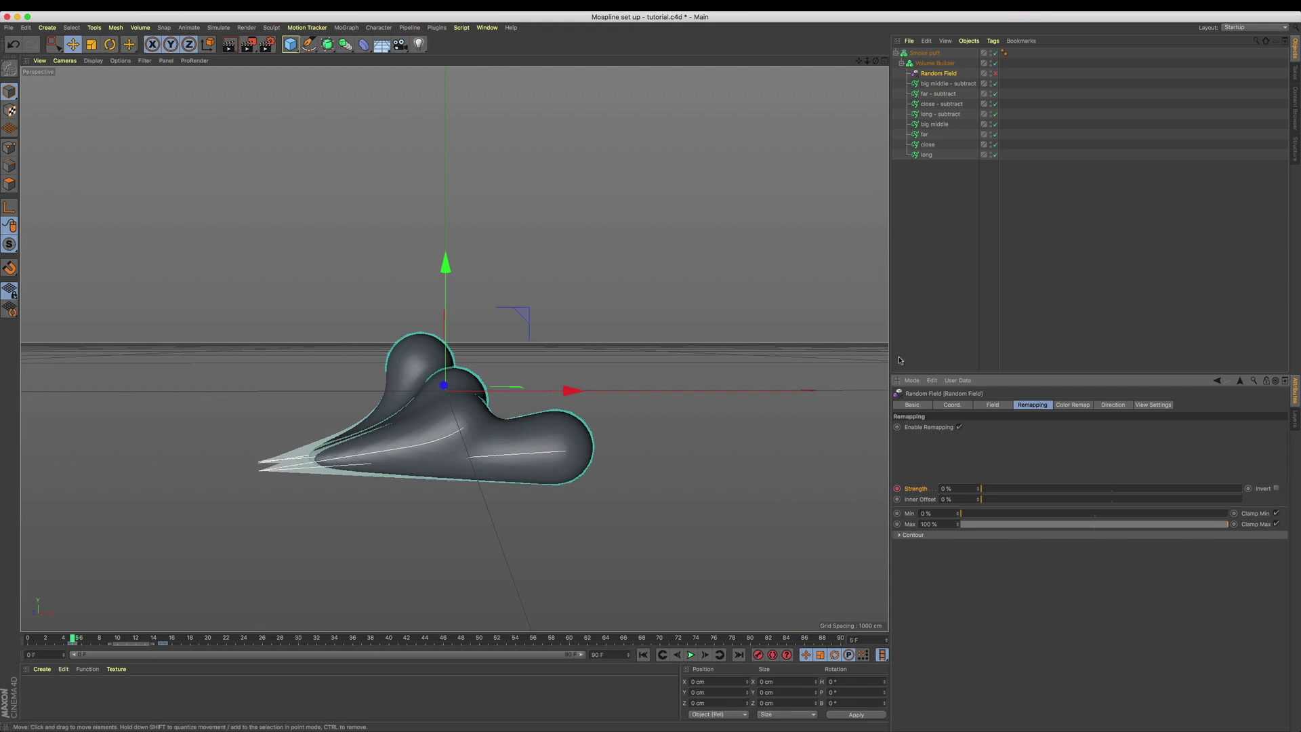
pyautogui.click(995, 73)
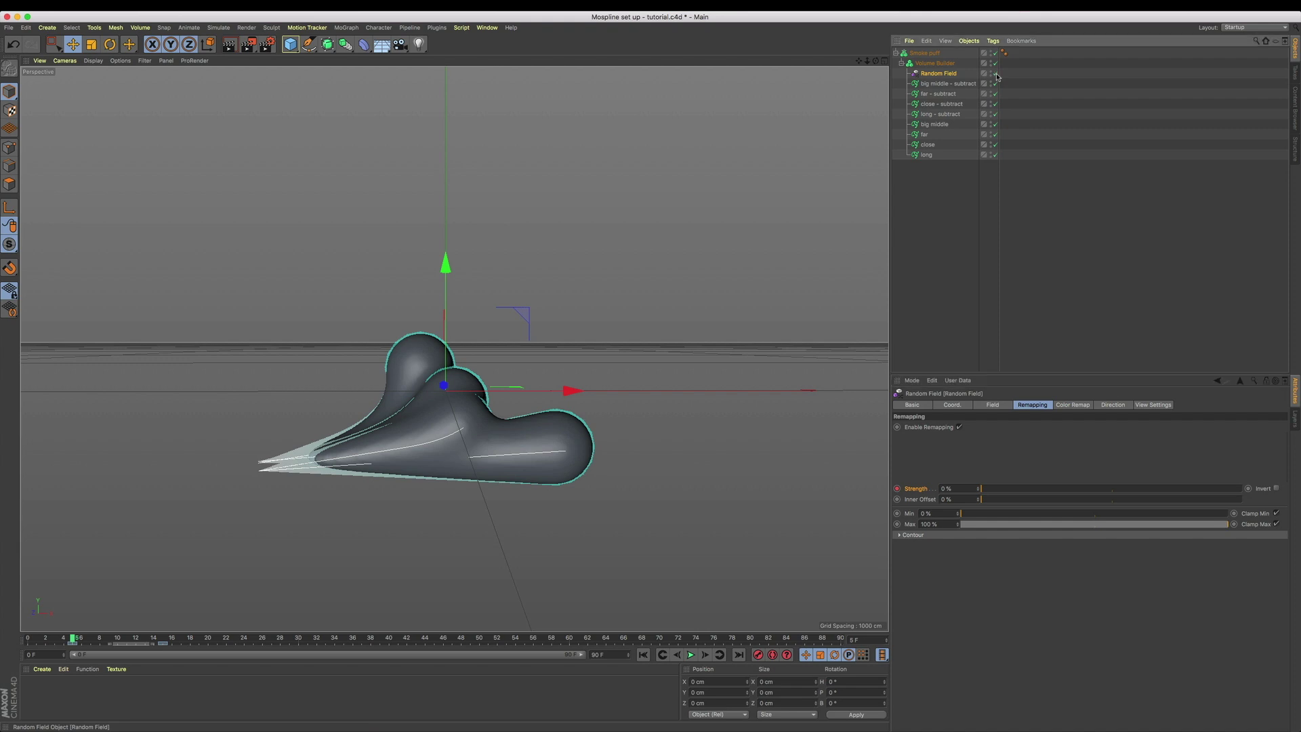
pyautogui.moveTo(81, 633); pyautogui.dragTo(118, 641)
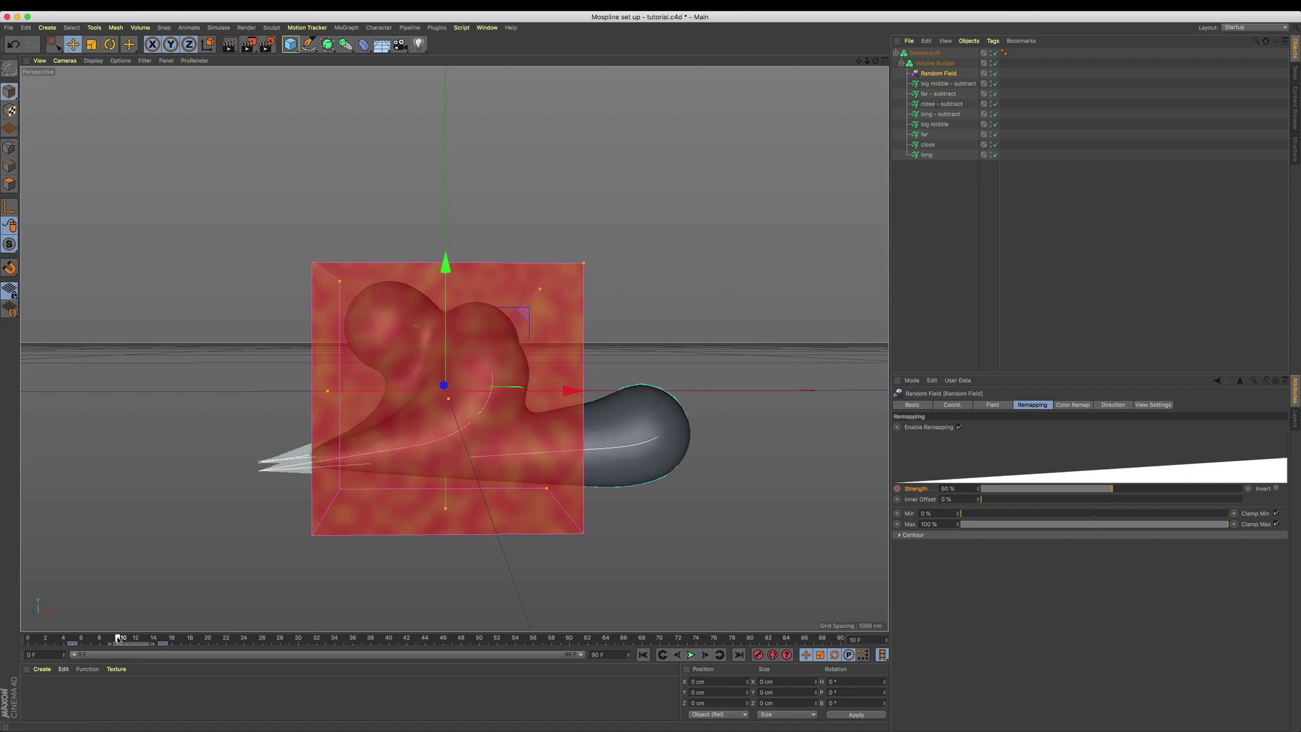
# - Bake the Smoke puff mesher as Alembic, keeping the original collapsed and hidden in the editor and renderer
pyautogui.click(932, 54)
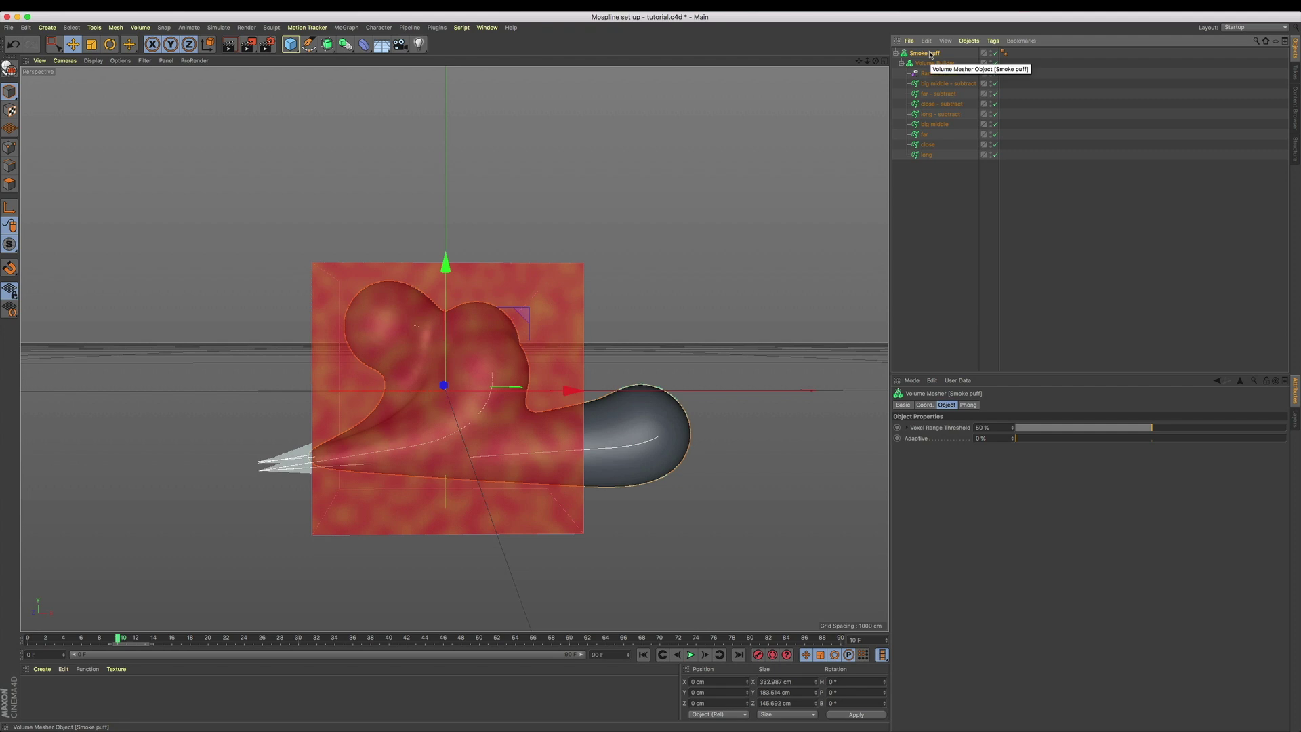
pyautogui.rightClick(932, 53)
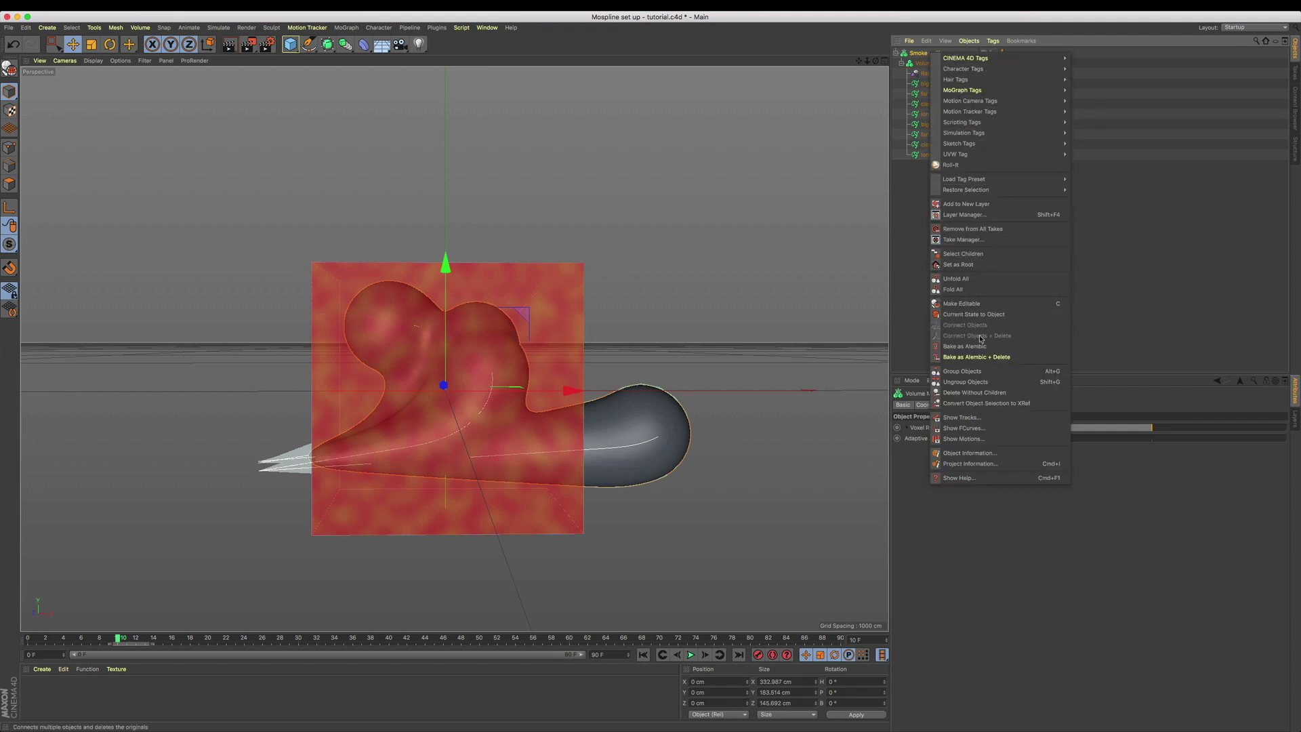
pyautogui.click(1003, 346)
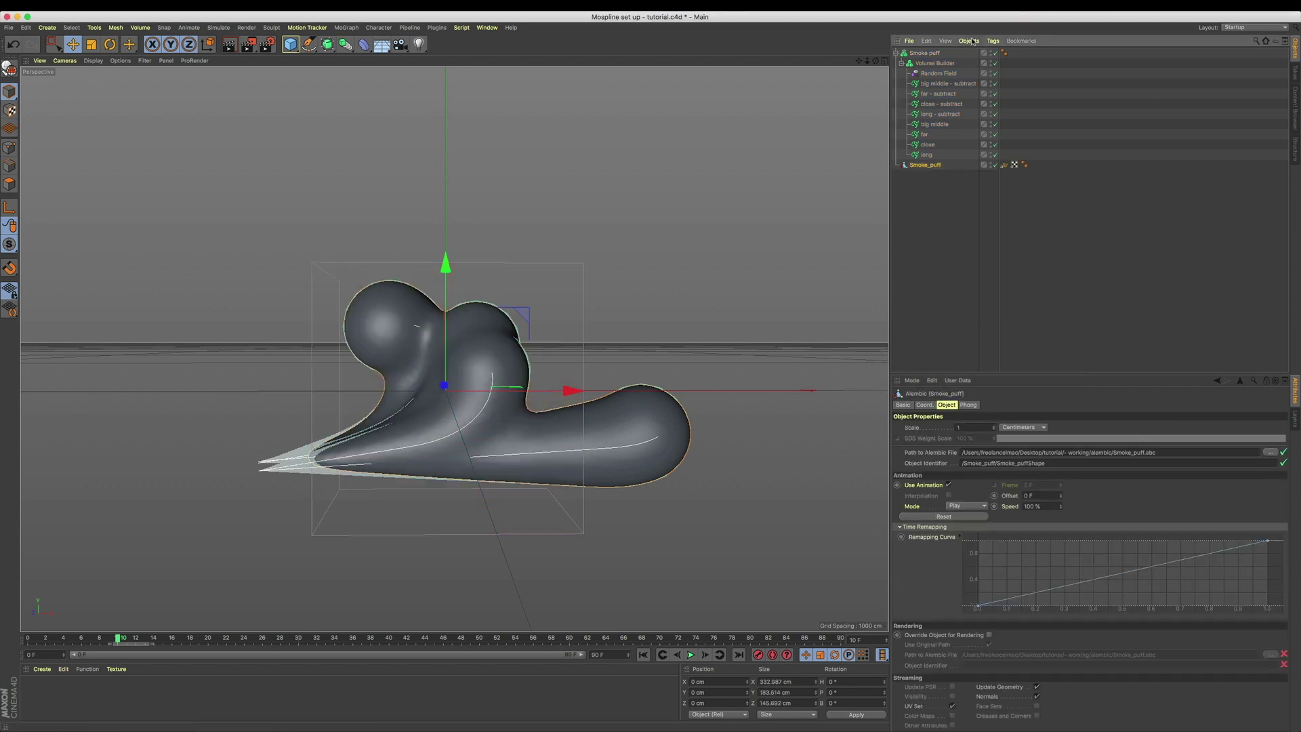
pyautogui.click(992, 52)
pyautogui.click(992, 52)
pyautogui.click(896, 53)
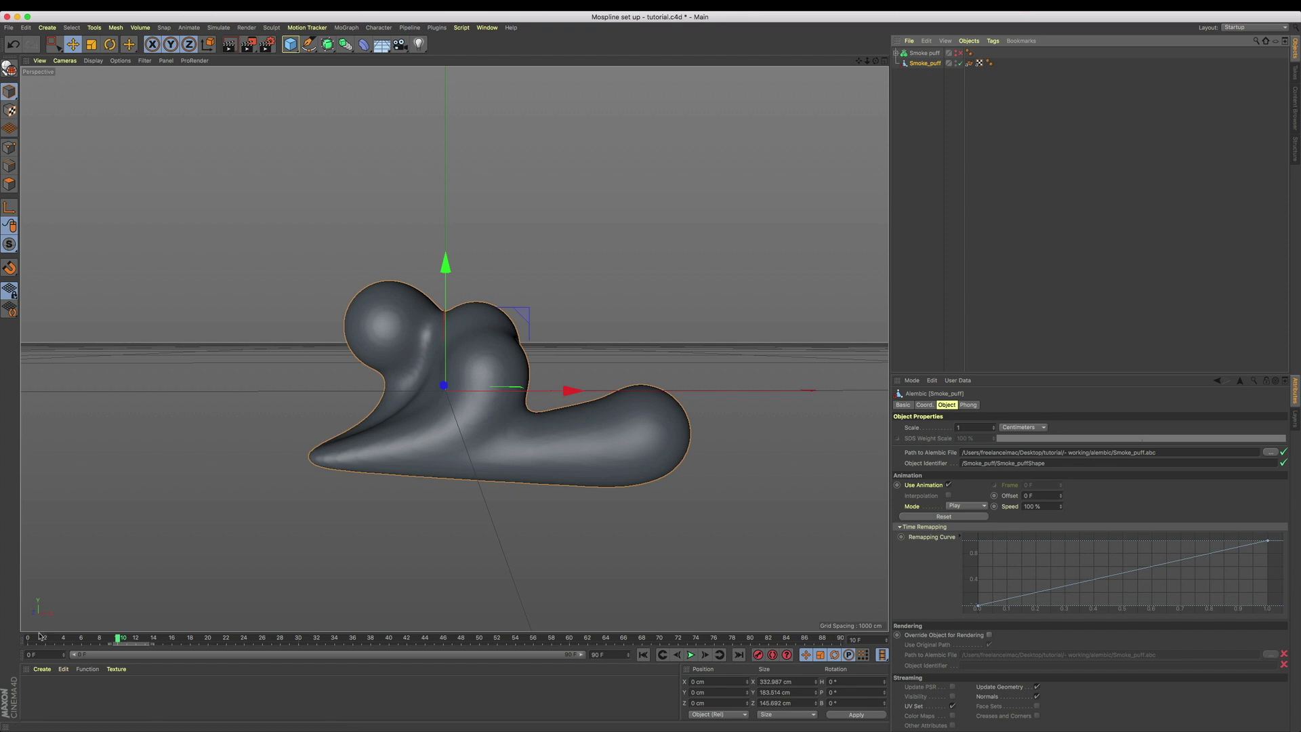
pyautogui.moveTo(30, 639); pyautogui.dragTo(111, 662)
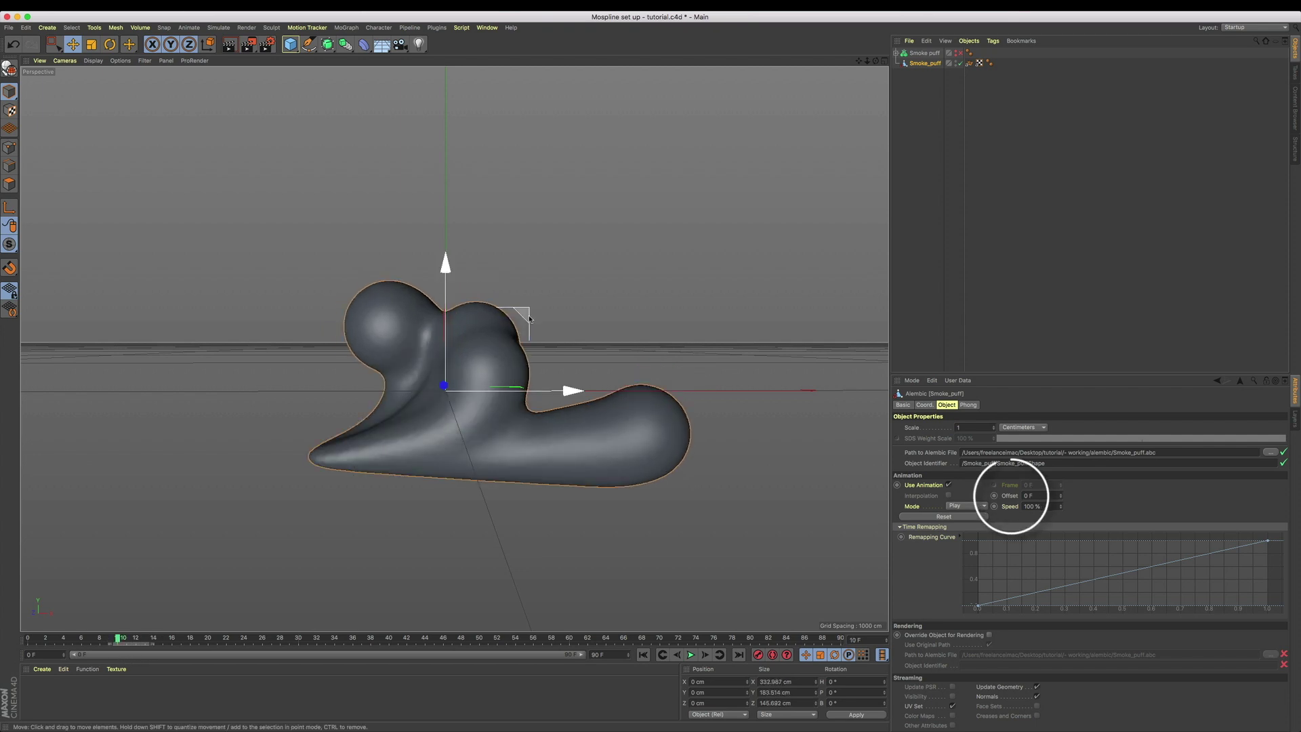
# - Reposition the Alembic puff and place a duplicate opposite it, with a 150° heading at about X -145 cm, Z 132 cm
pyautogui.moveTo(528, 315); pyautogui.dragTo(629, 237)
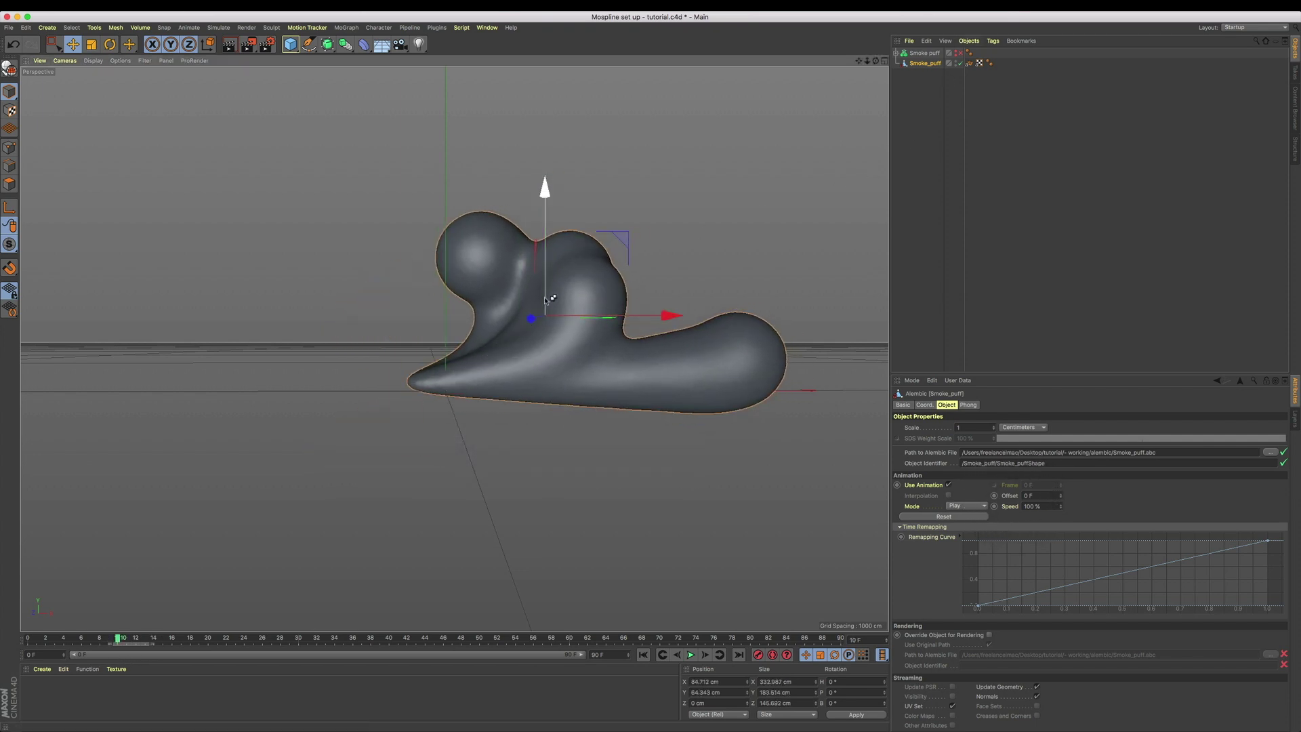
pyautogui.hotkey('ctrl', 'v')
pyautogui.press('r')
pyautogui.moveTo(522, 310); pyautogui.dragTo(700, 314)
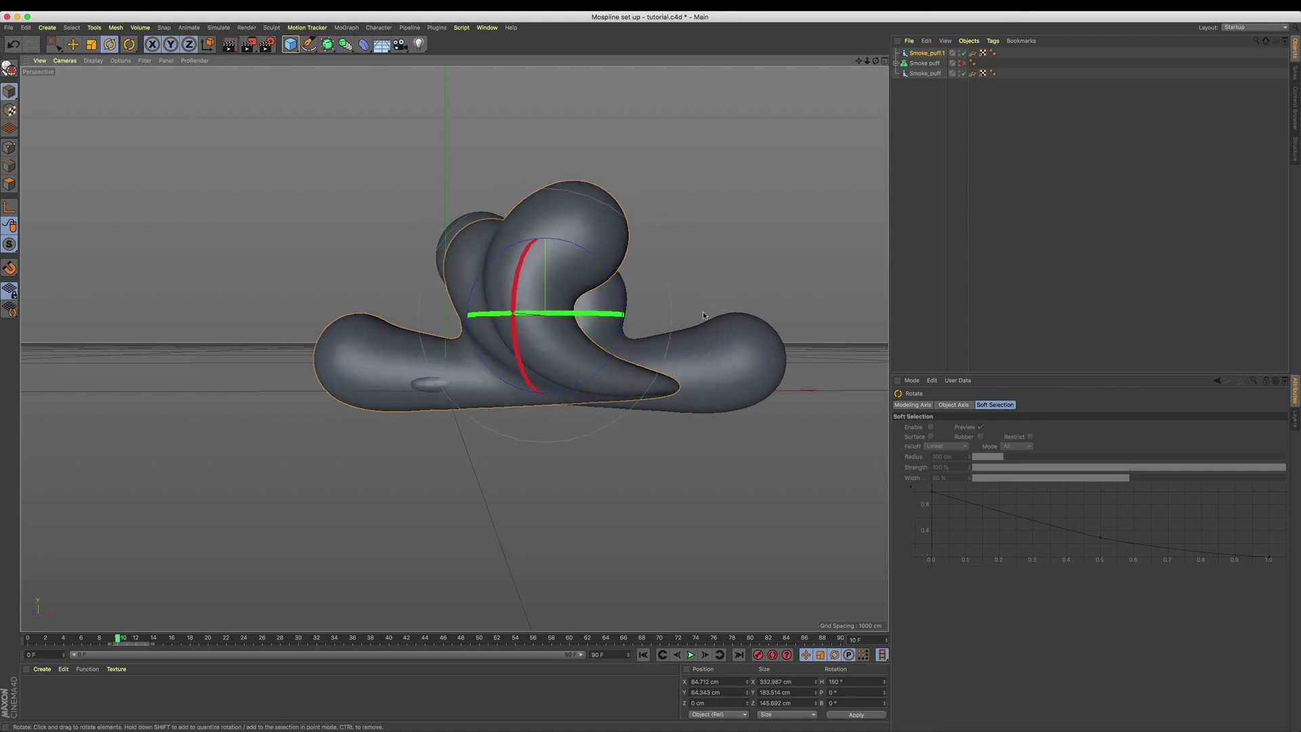
pyautogui.press('e')
pyautogui.moveTo(507, 313); pyautogui.dragTo(260, 316)
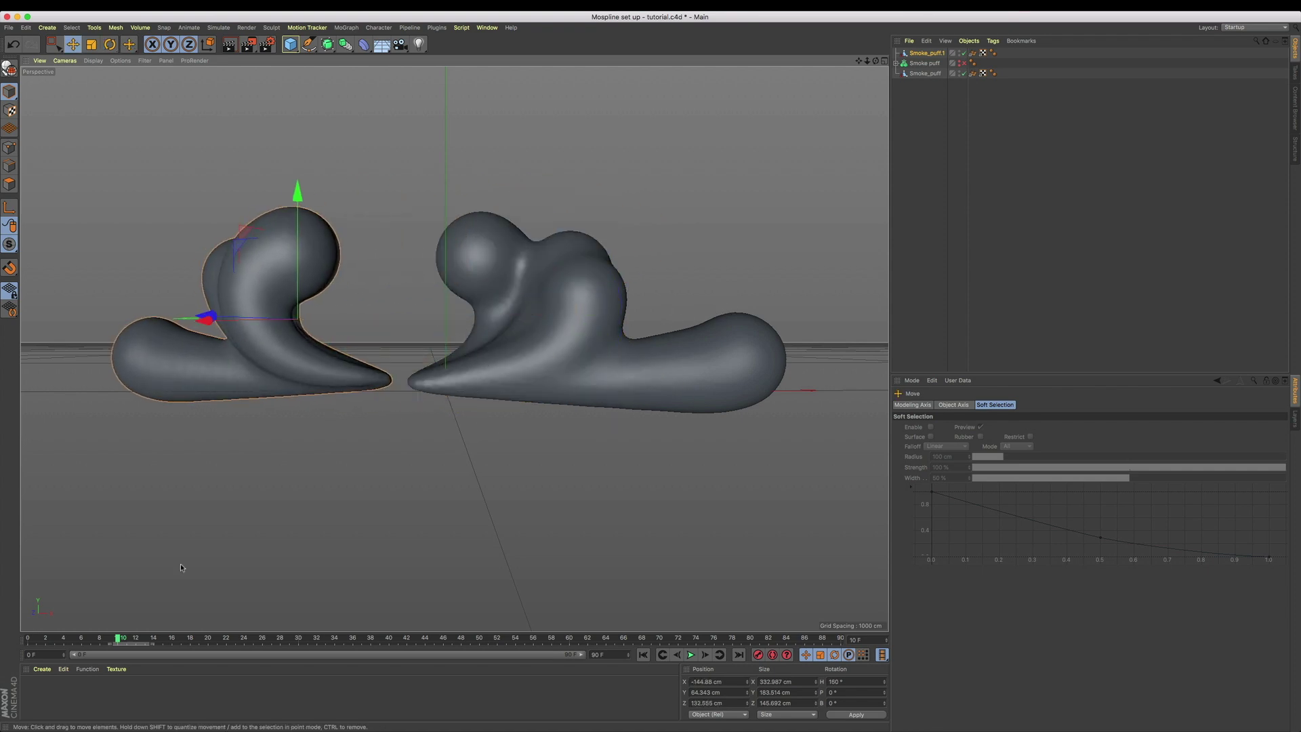
pyautogui.moveTo(39, 641); pyautogui.dragTo(263, 640)
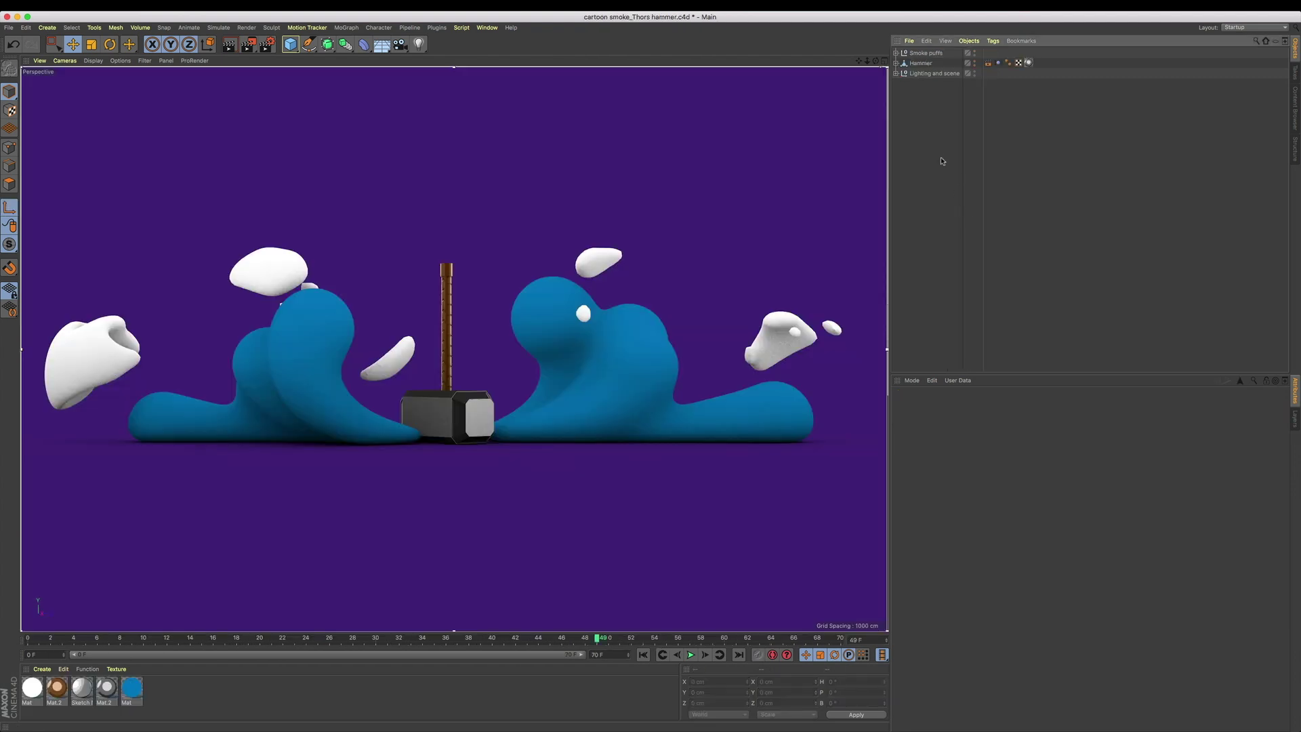
# - Render the view of the hammer scene and examine the HDRI Studio Rig and both lights in the "Lighting and scene" group
pyautogui.press('super+r')
pyautogui.click(895, 74)
pyautogui.click(924, 95)
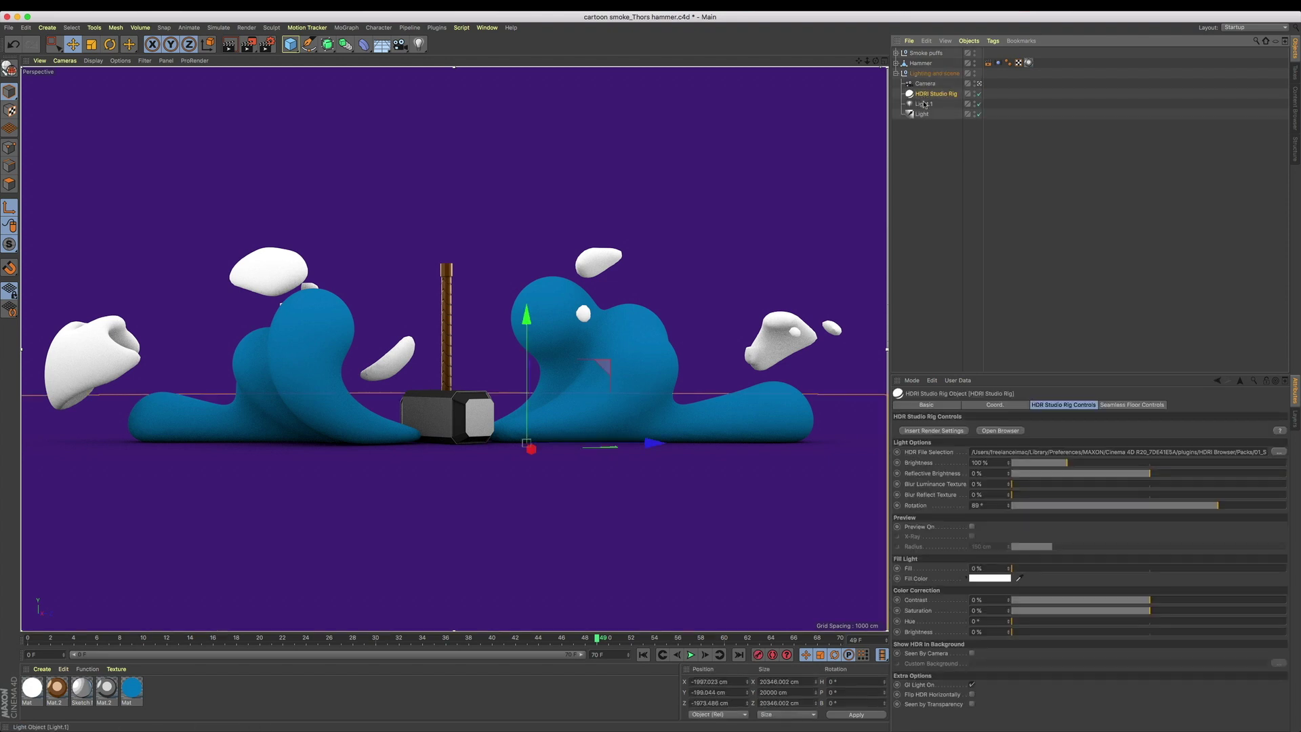
pyautogui.click(924, 104)
pyautogui.click(923, 114)
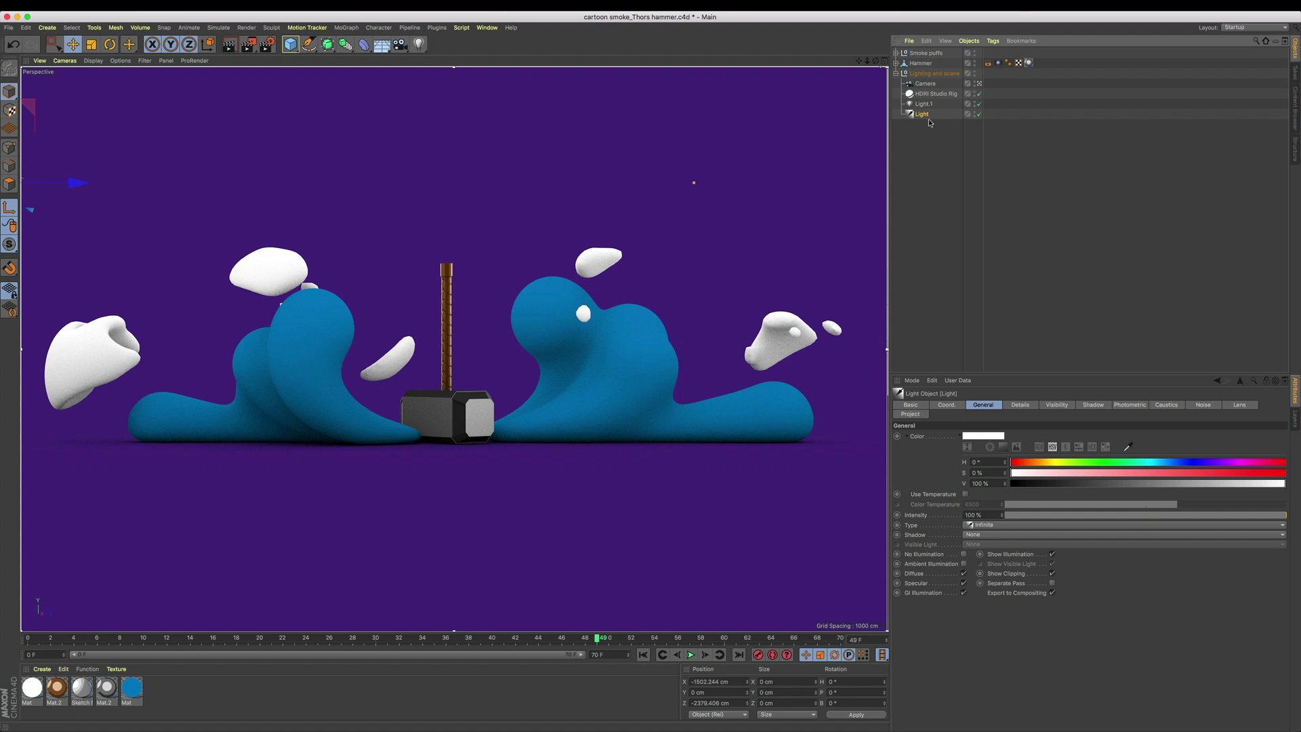
pyautogui.click(923, 132)
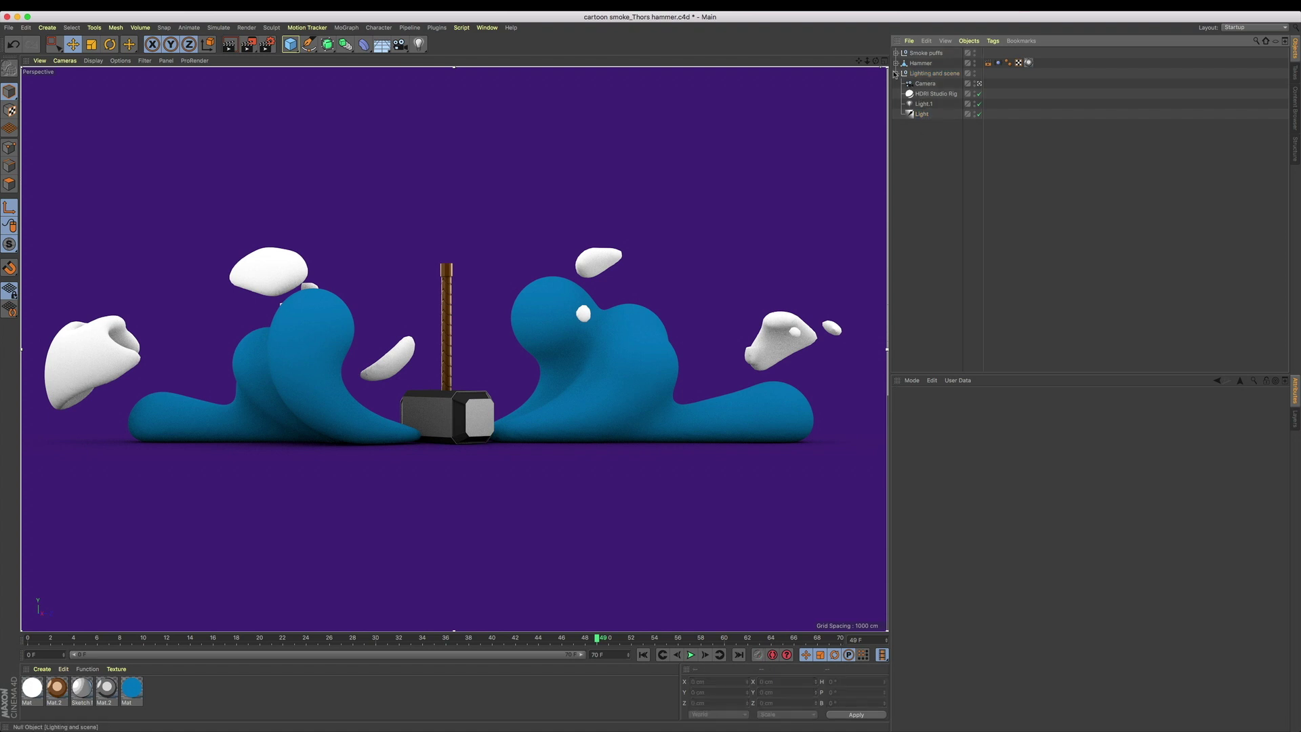
pyautogui.click(896, 73)
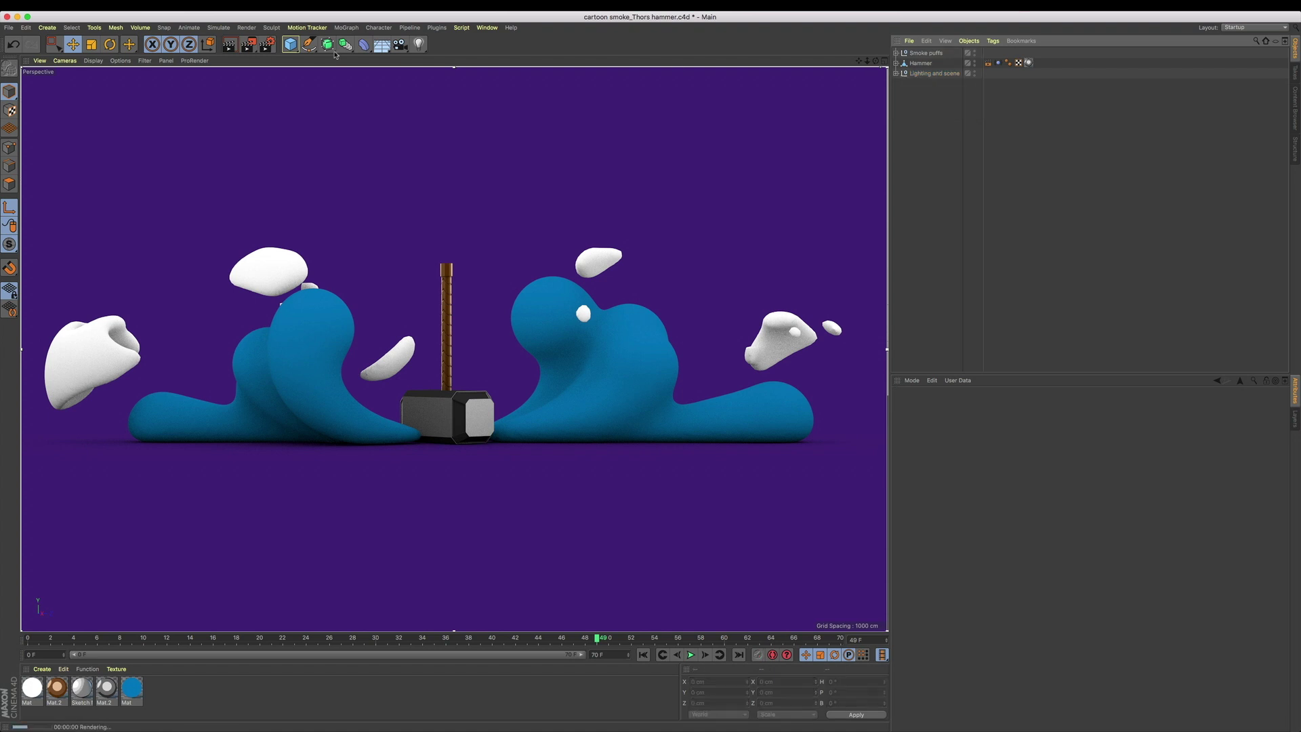
pyautogui.click(248, 44)
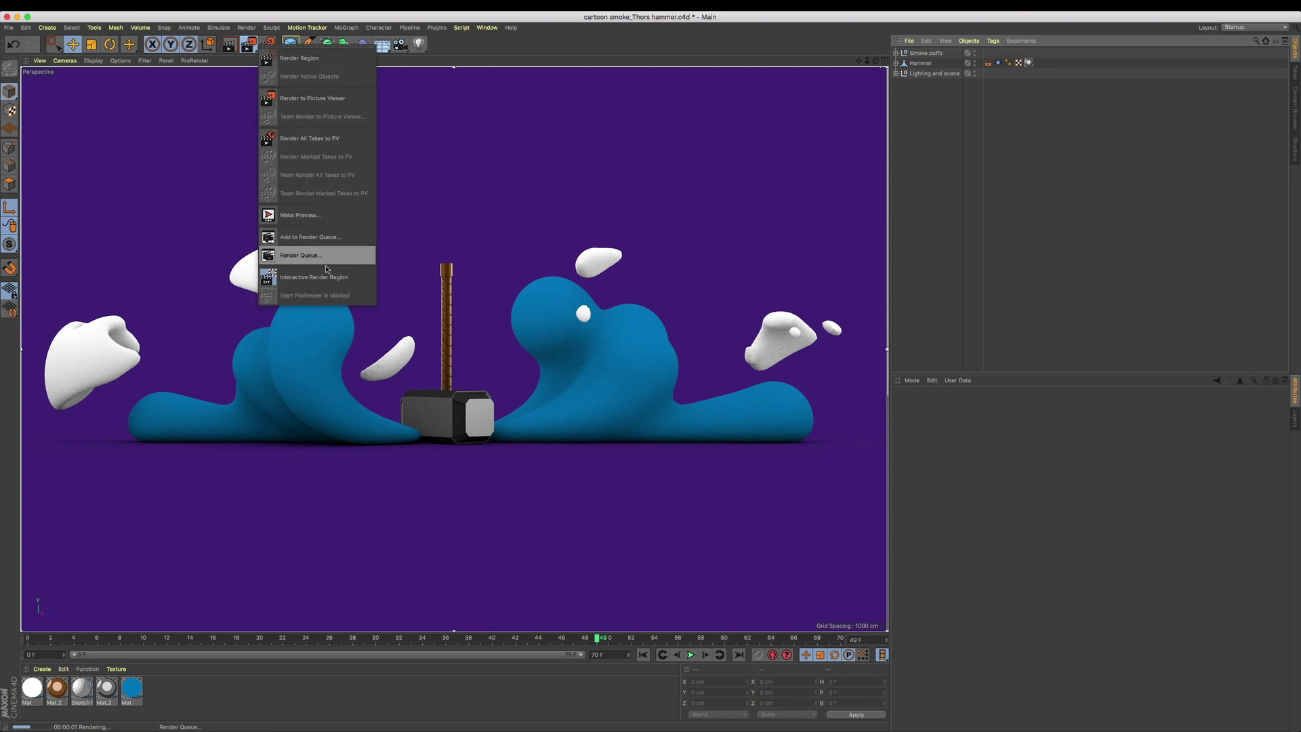
pyautogui.click(946, 211)
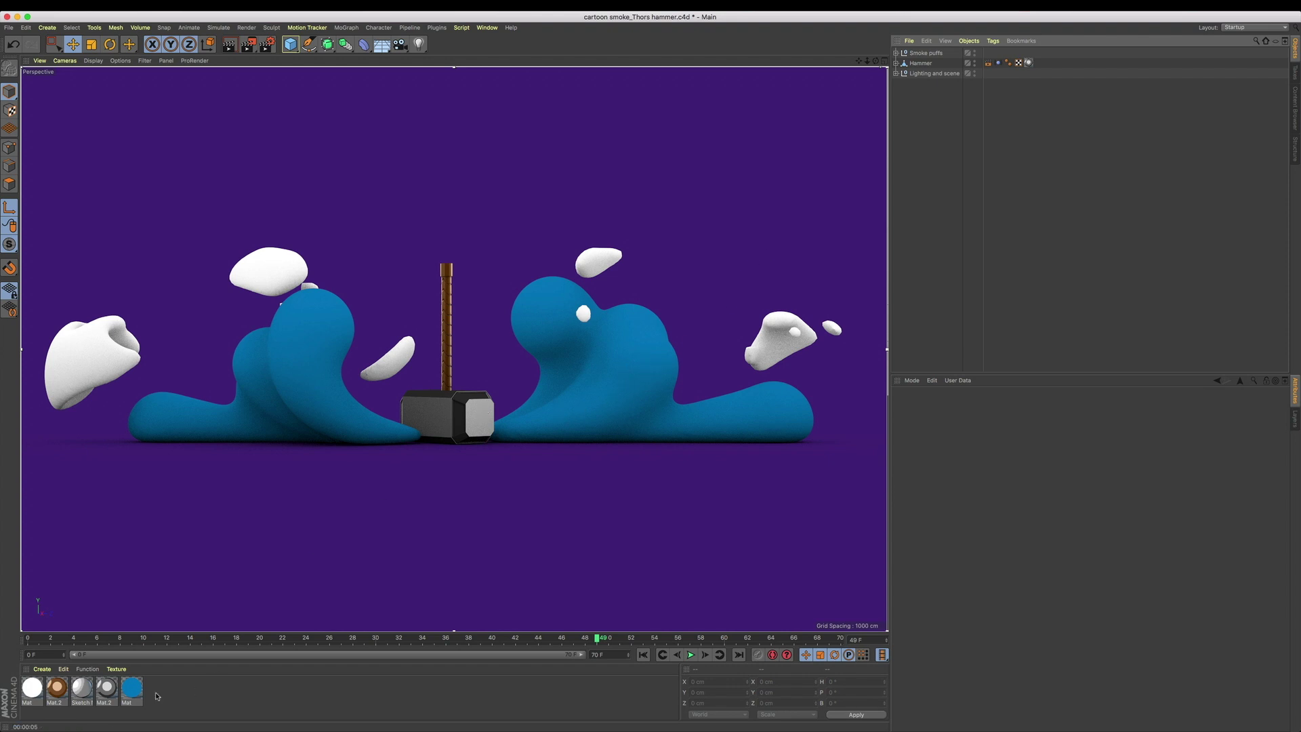
# - Load a Fresnel shader as the Luminance texture of the blue smoke material and refresh the render
pyautogui.click(130, 692)
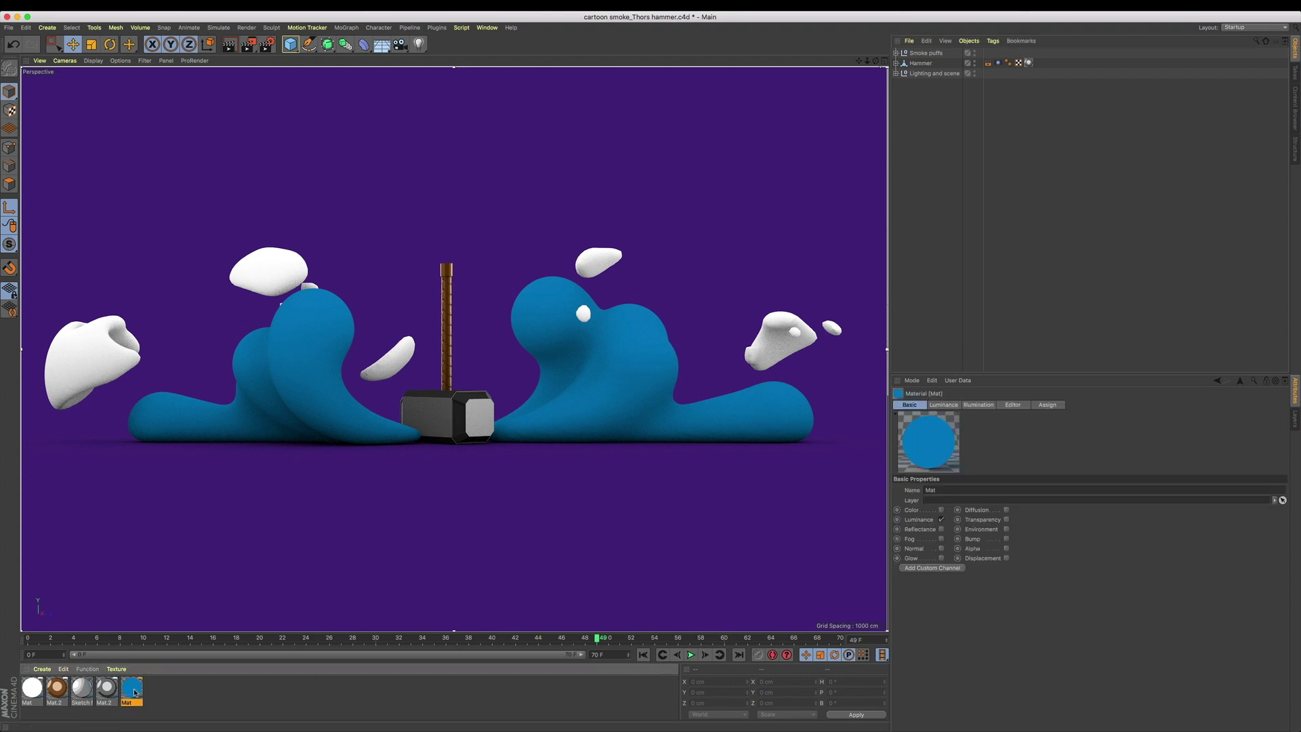
pyautogui.doubleClick(134, 692)
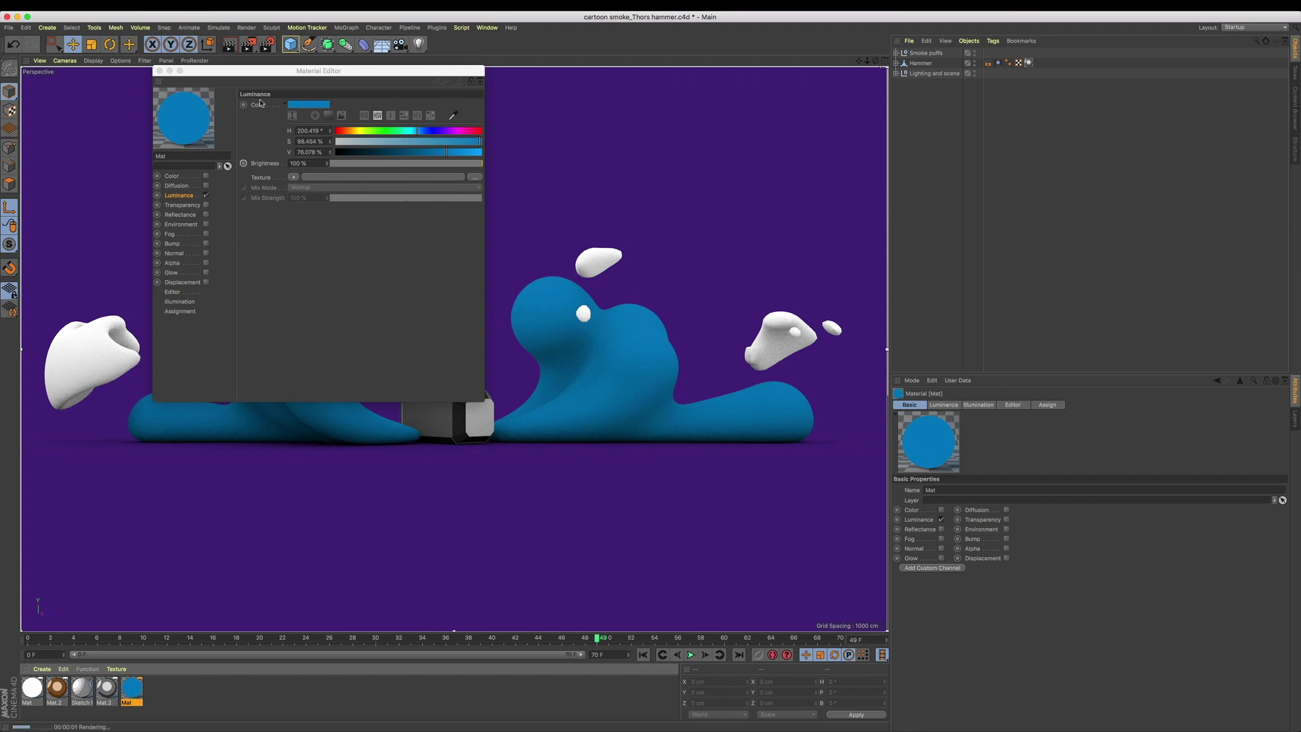
pyautogui.moveTo(304, 70); pyautogui.dragTo(810, 262)
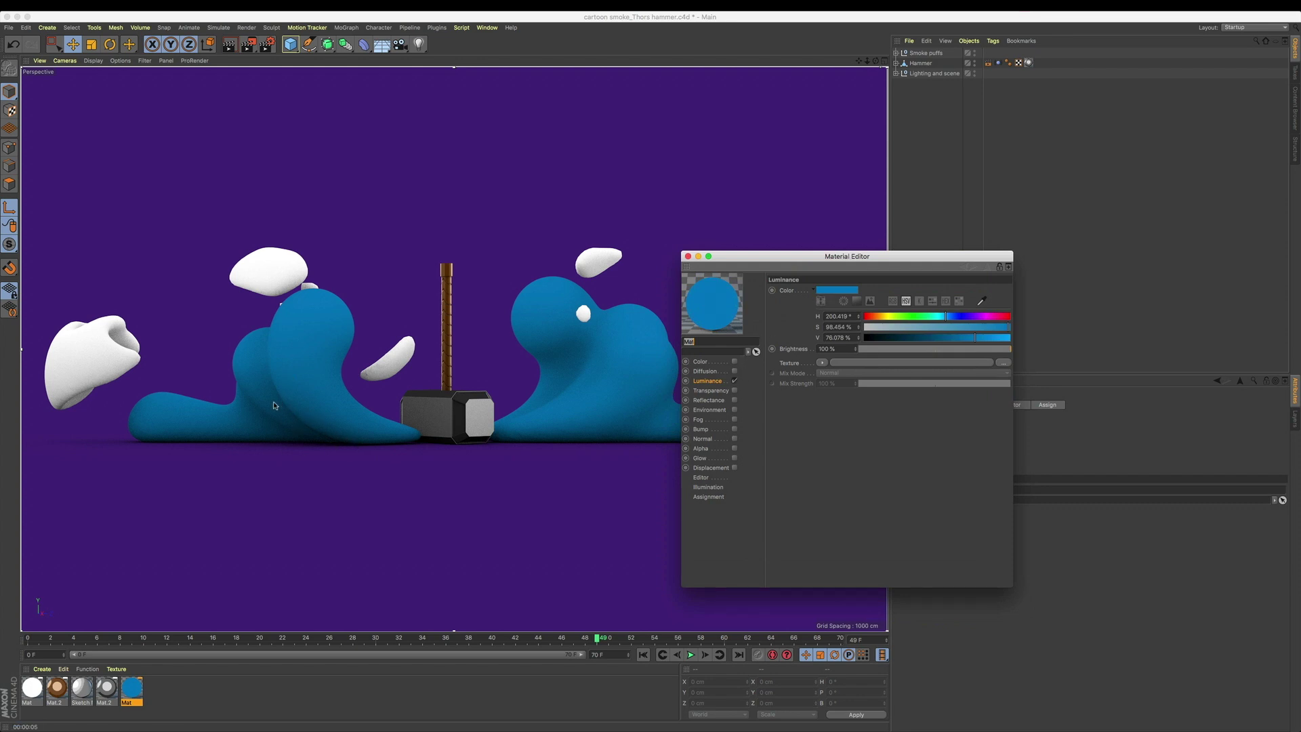
pyautogui.click(822, 364)
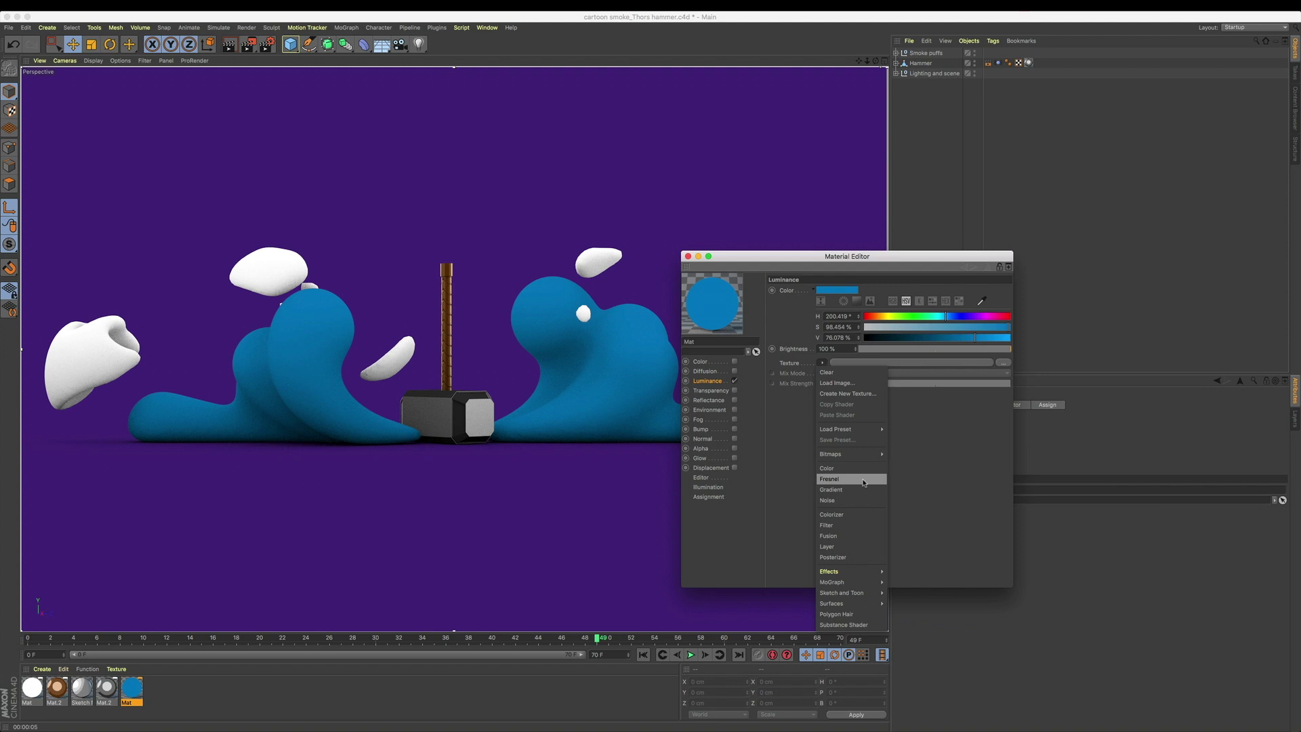
pyautogui.click(864, 481)
pyautogui.hotkey('ctrl', 'r')
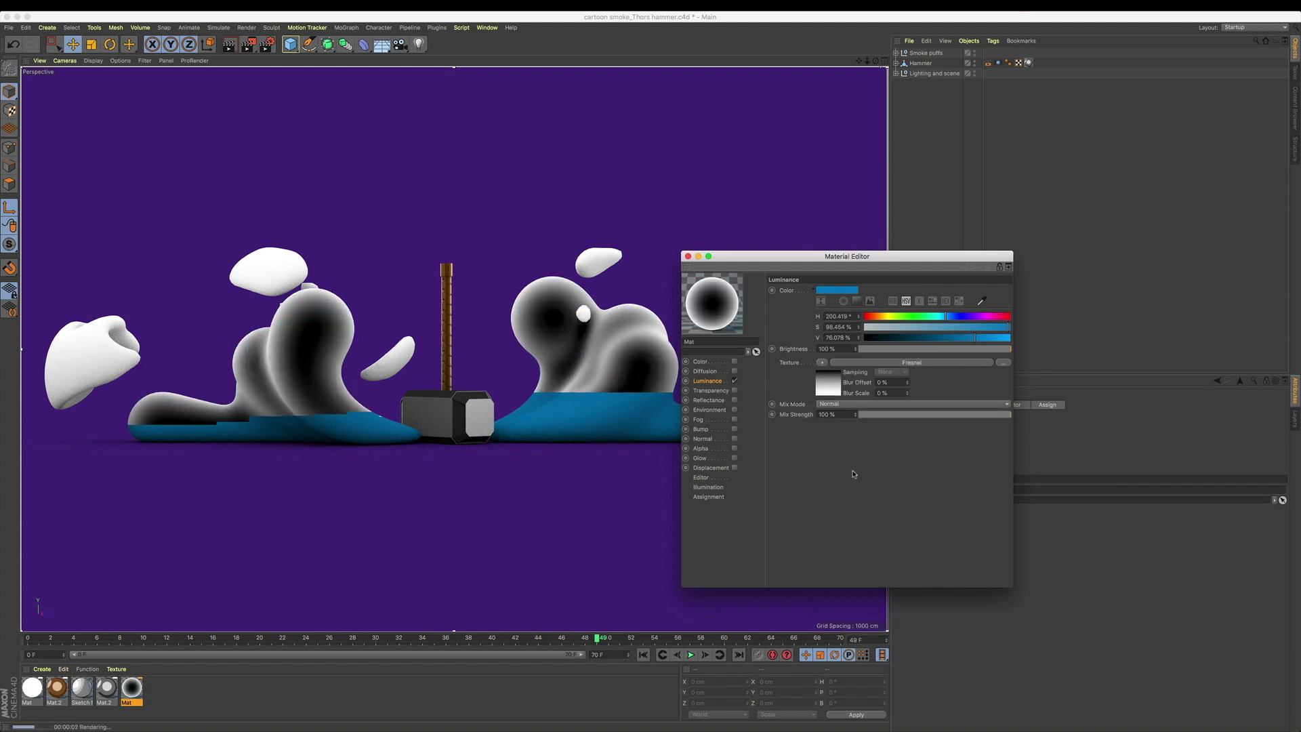
# - Blend the Fresnel texture over the luminance color with Mix Mode Add and a Mix Strength of 30%
pyautogui.click(855, 404)
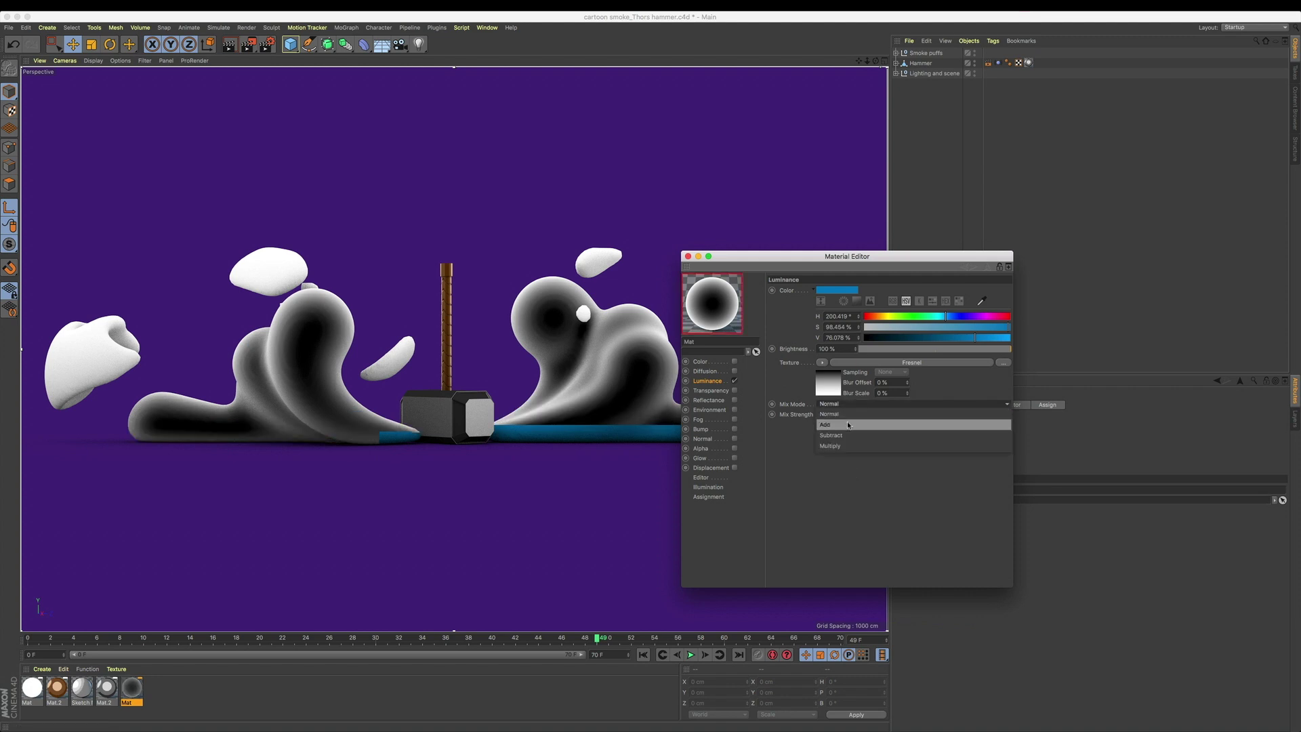
pyautogui.click(847, 424)
pyautogui.write('30')
pyautogui.press('Return')
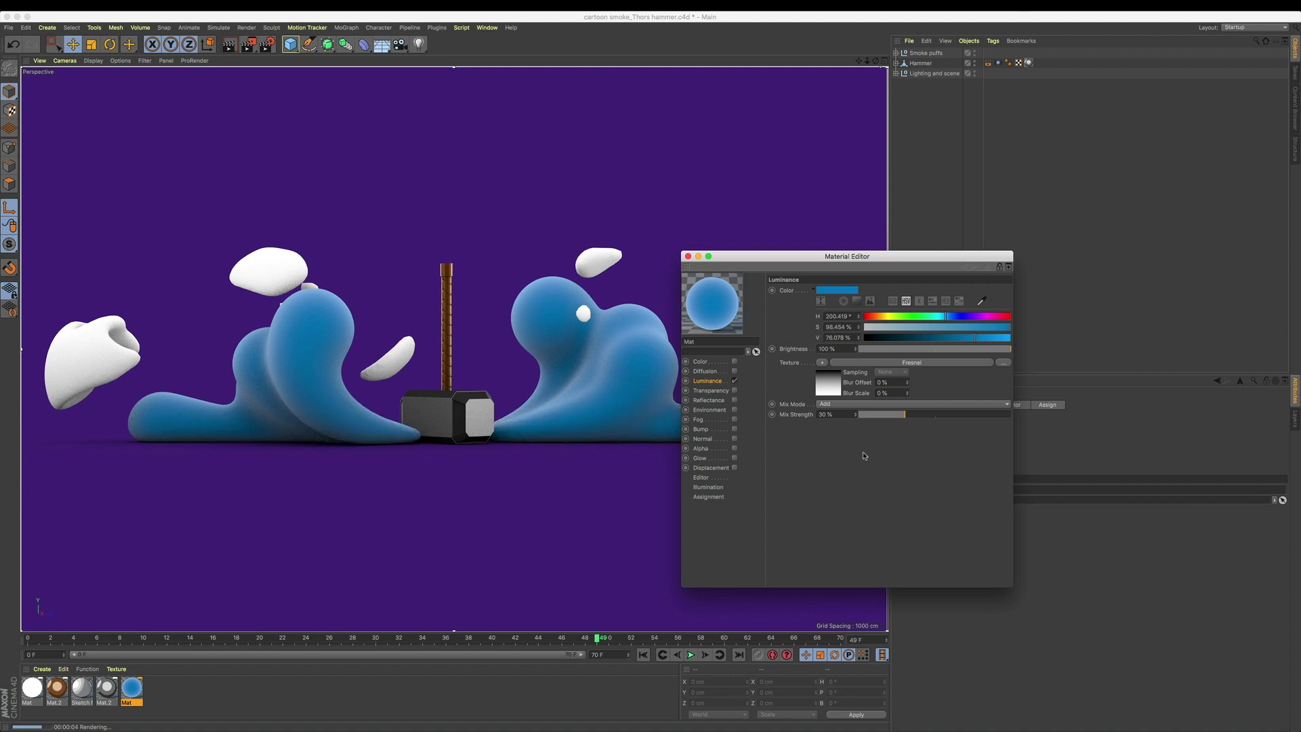
# - Recolor the Fresnel gradient's white knot to a light blue, sampled from the material preview and lightened, and close the material editor
pyautogui.click(824, 390)
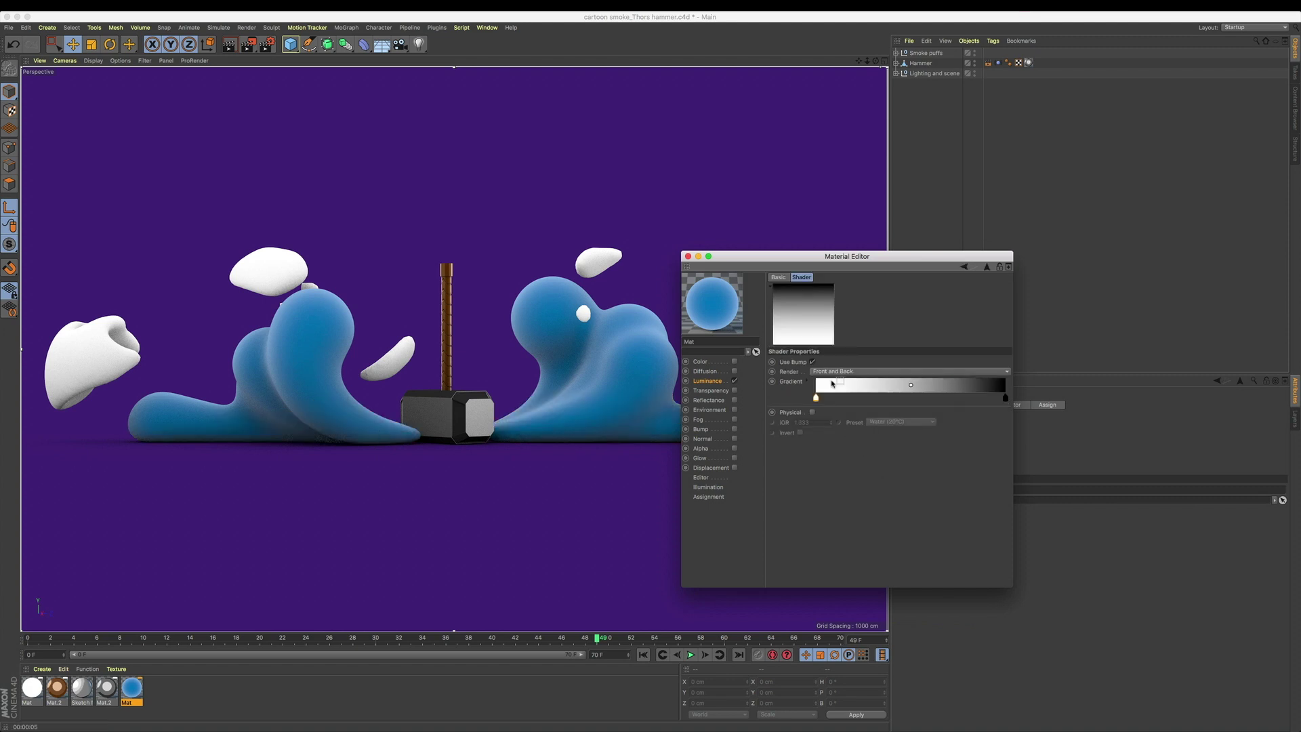
pyautogui.doubleClick(816, 399)
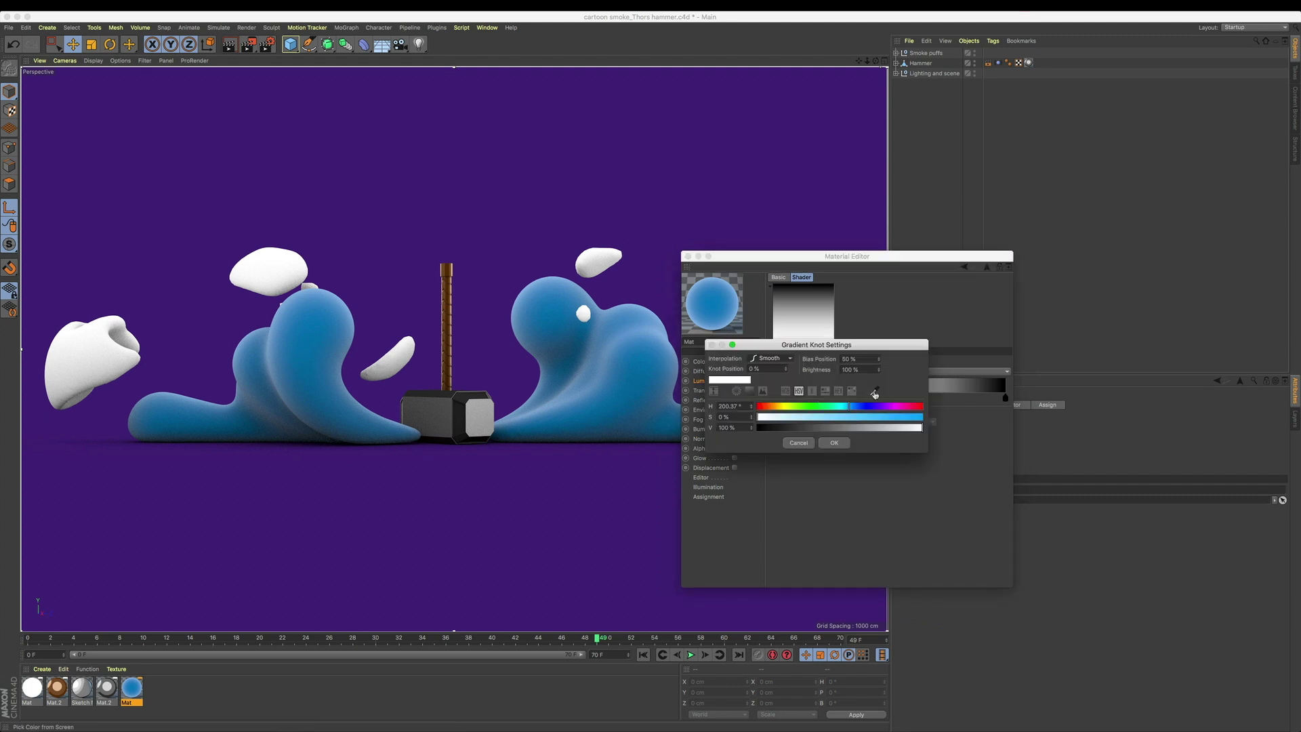
pyautogui.click(711, 305)
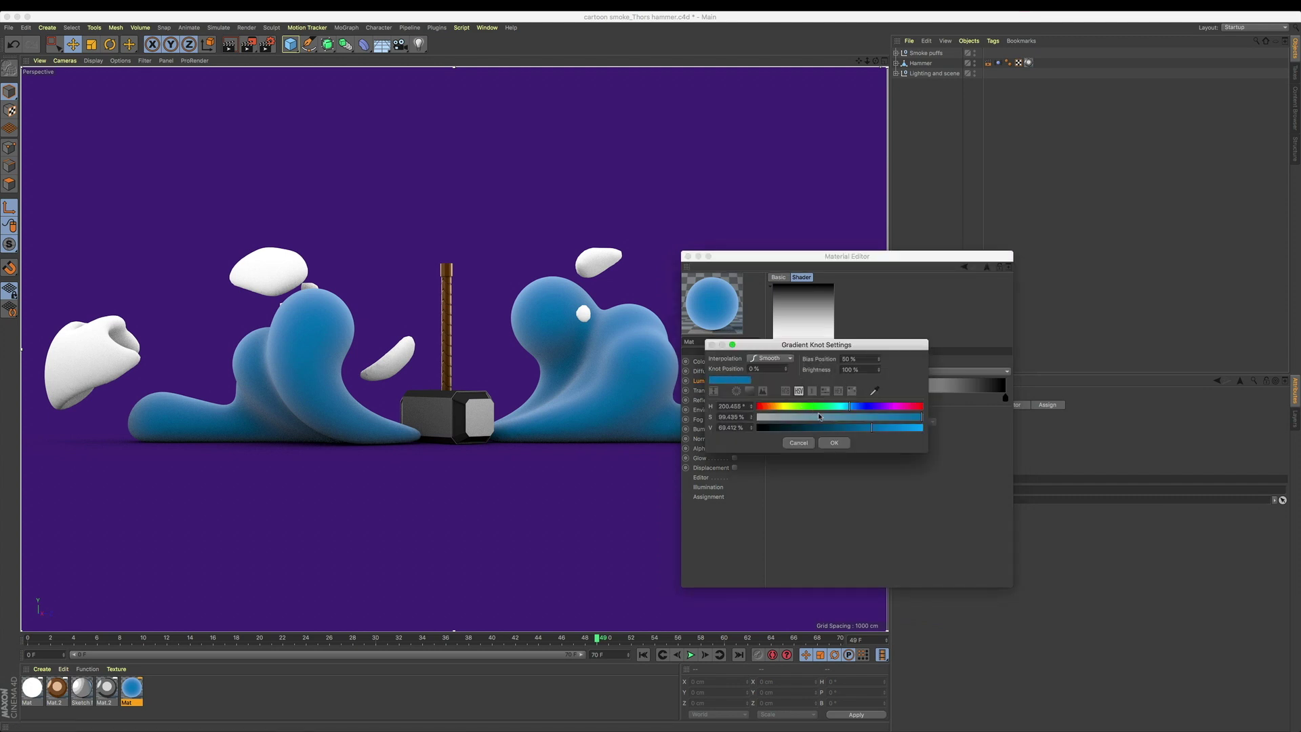
pyautogui.moveTo(871, 425)
pyautogui.mouseDown()
pyautogui.moveTo(923, 427)
pyautogui.moveTo(847, 418)
pyautogui.mouseUp()
pyautogui.click(832, 442)
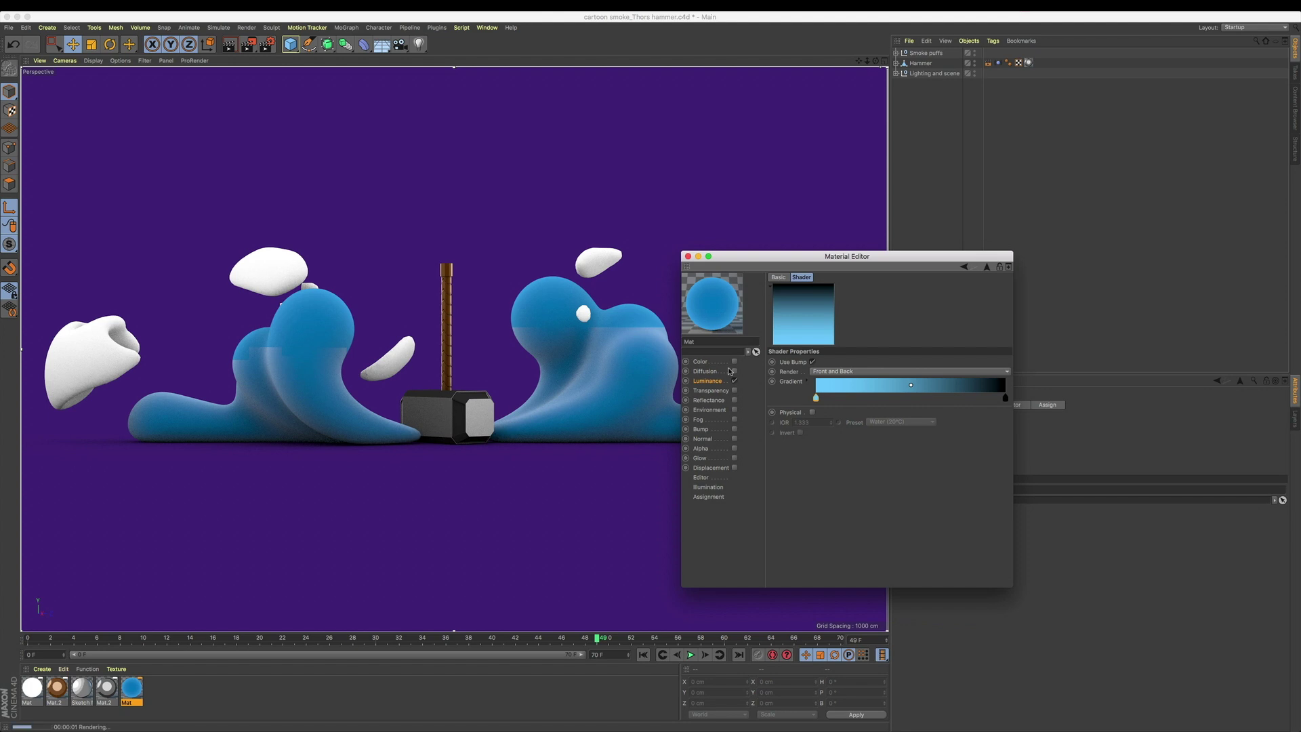
pyautogui.click(687, 257)
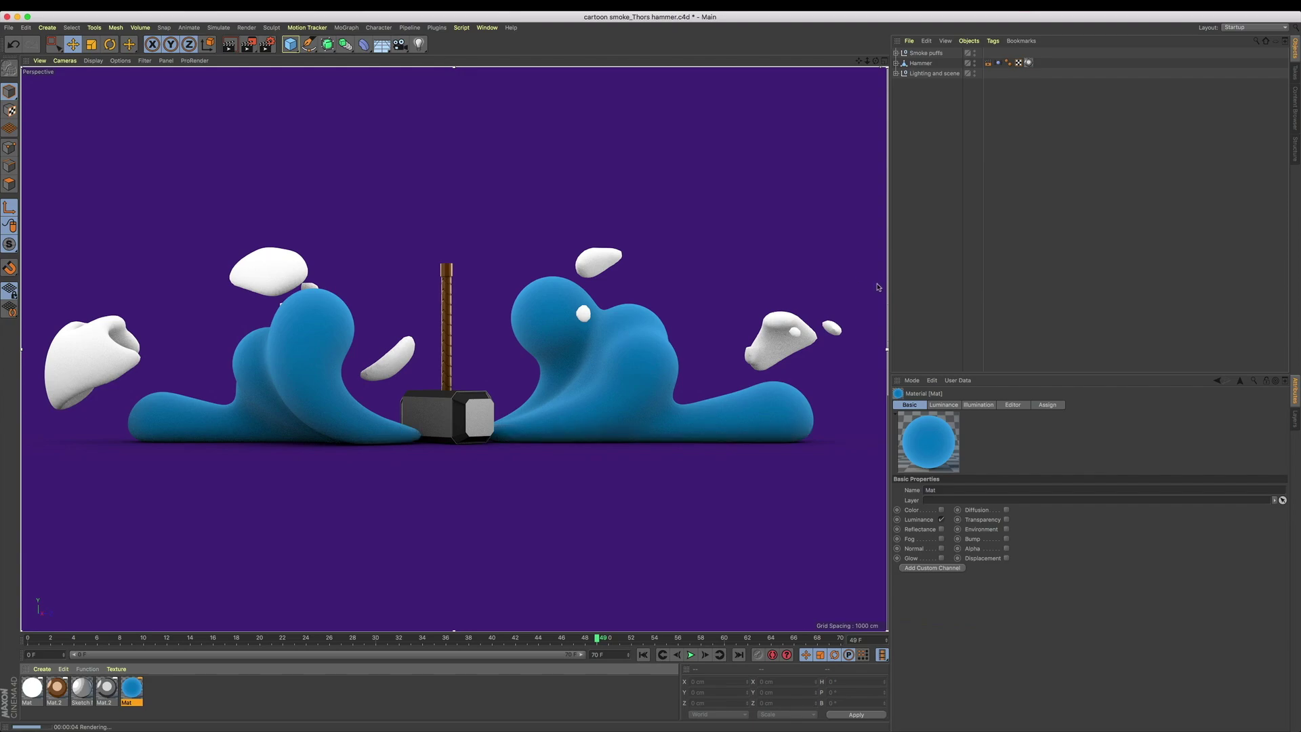